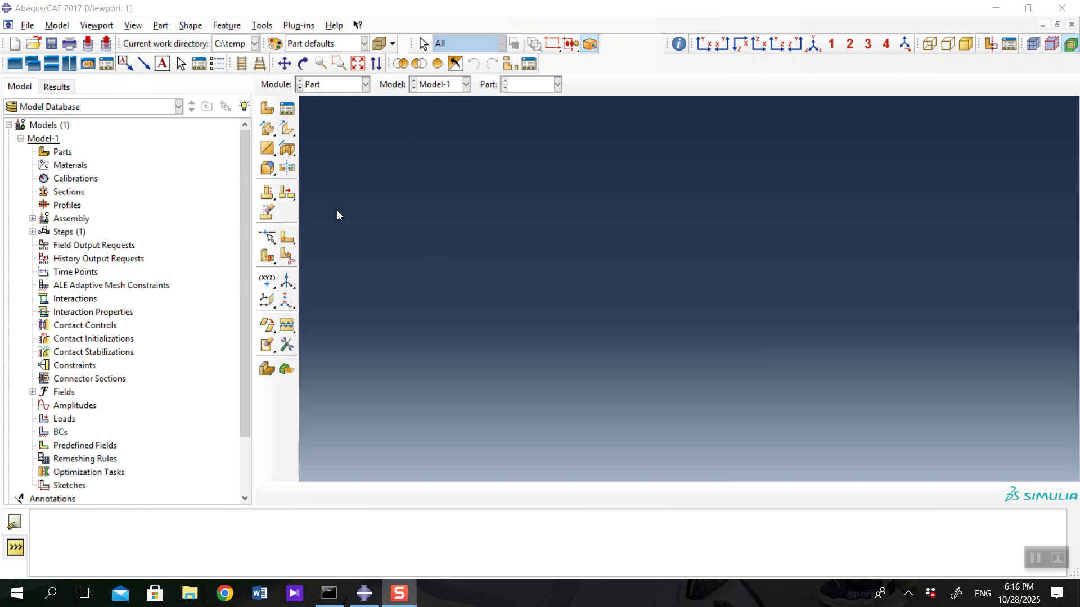
# Create a 2D planar deformable shell part named "Turkiye Bayrak" with an approximate size of 5.
pyautogui.click(272, 111)
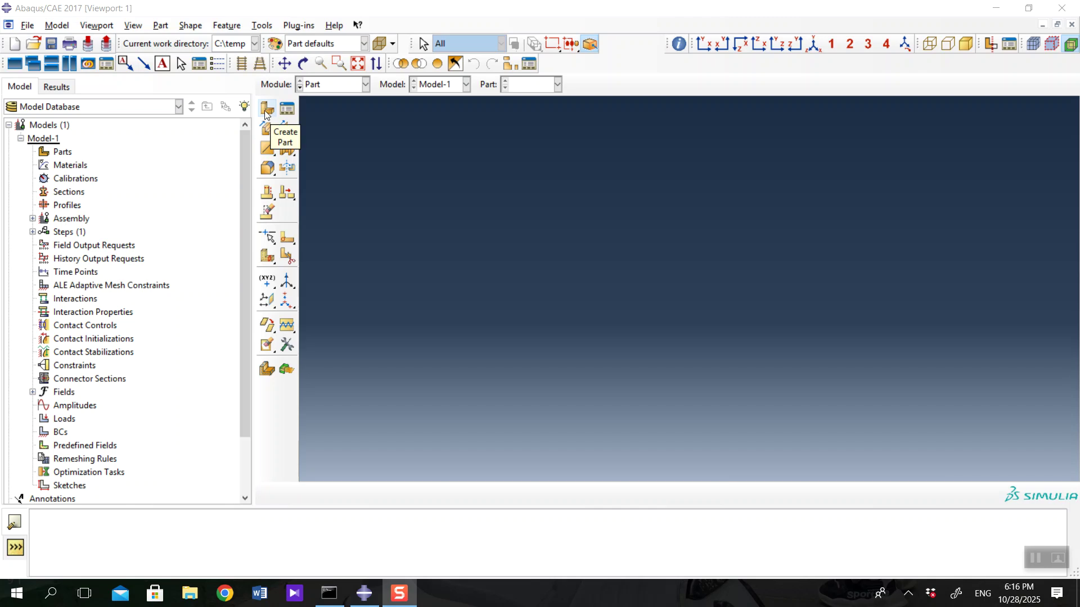
pyautogui.click(266, 111)
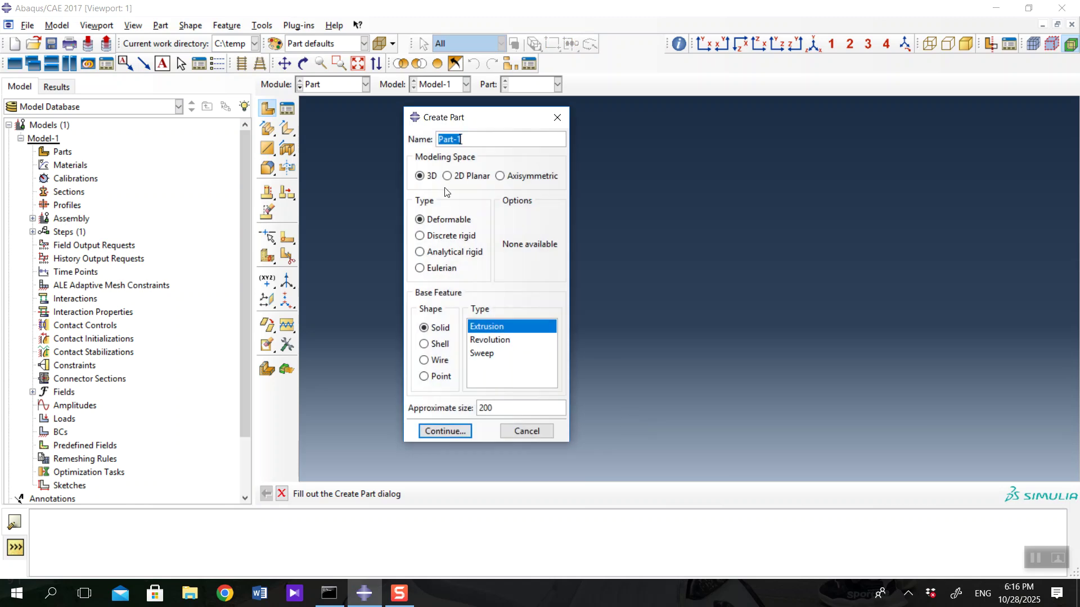
pyautogui.moveTo(485, 118); pyautogui.dragTo(440, 118)
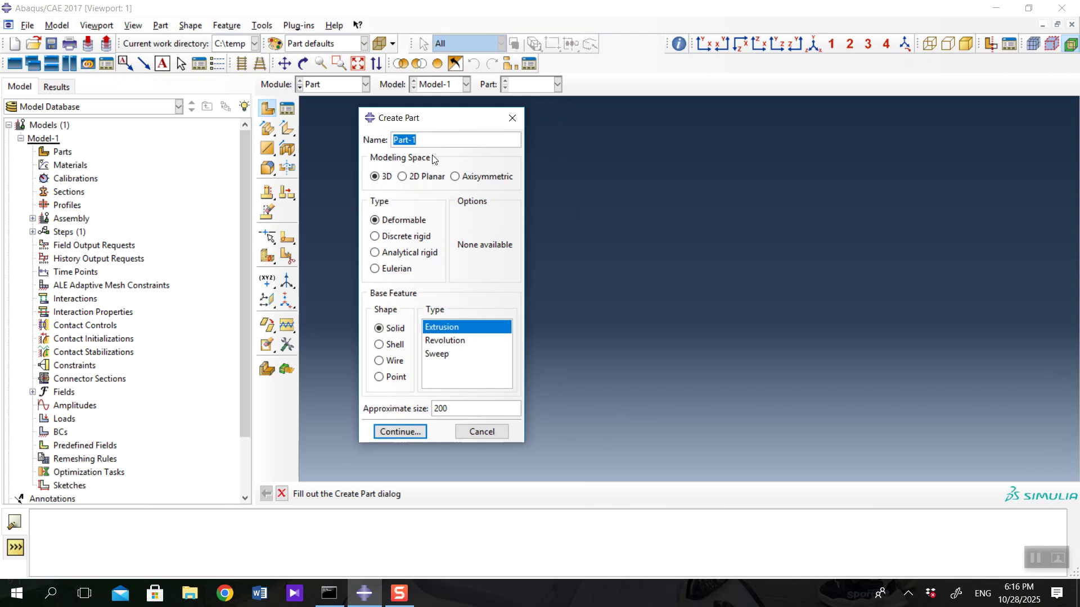
pyautogui.write('Turkiye')
pyautogui.write('Bayrak')
pyautogui.click(414, 182)
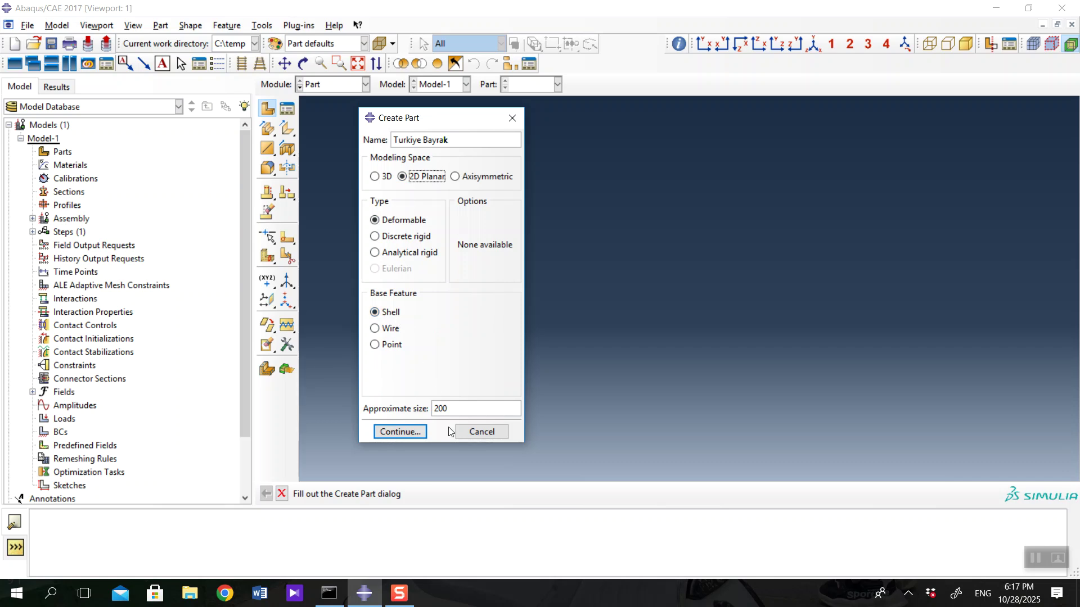
pyautogui.doubleClick(456, 408)
pyautogui.write('5')
pyautogui.click(415, 428)
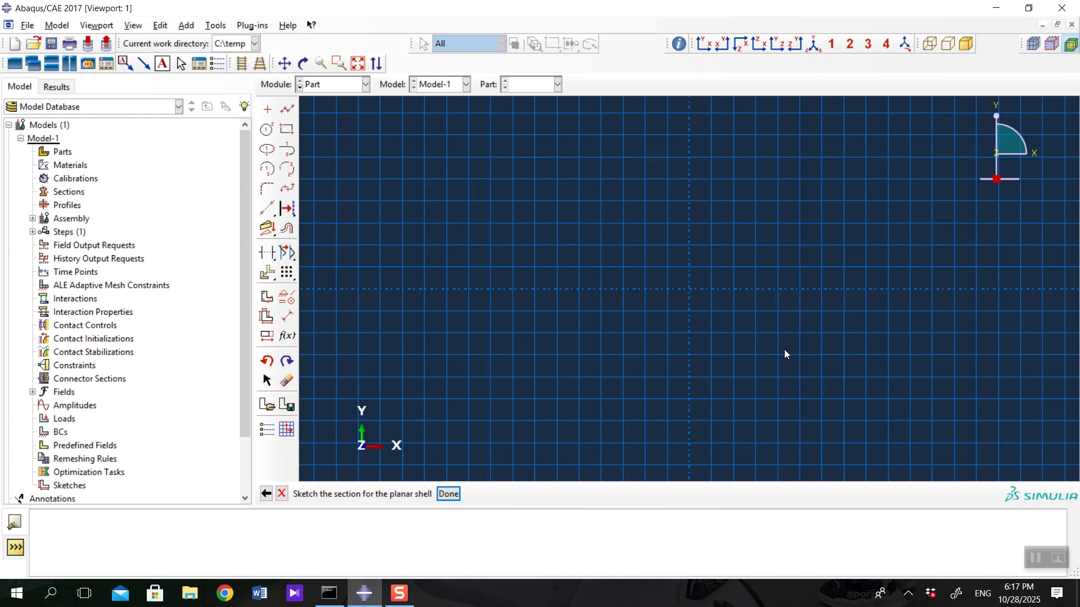
# Sketch a rectangle about 3.38 wide and 2.05 high around the sketch origin.
pyautogui.click(284, 130)
pyautogui.scroll(-3, 409, 270)
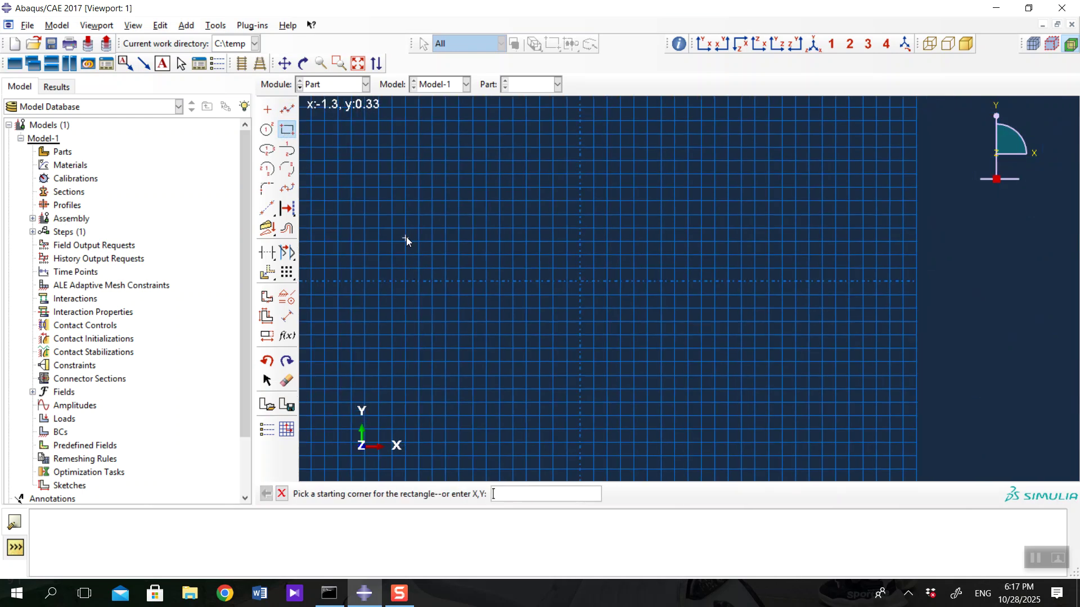
pyautogui.click(392, 178)
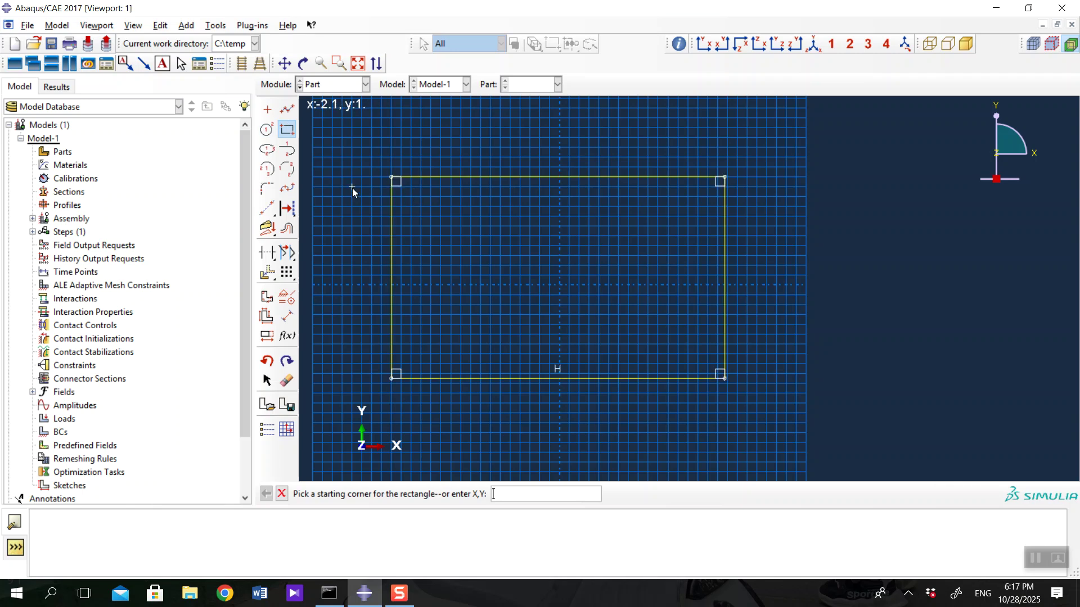
# Dimension the rectangle's vertical side and set its height to 2.
pyautogui.click(287, 316)
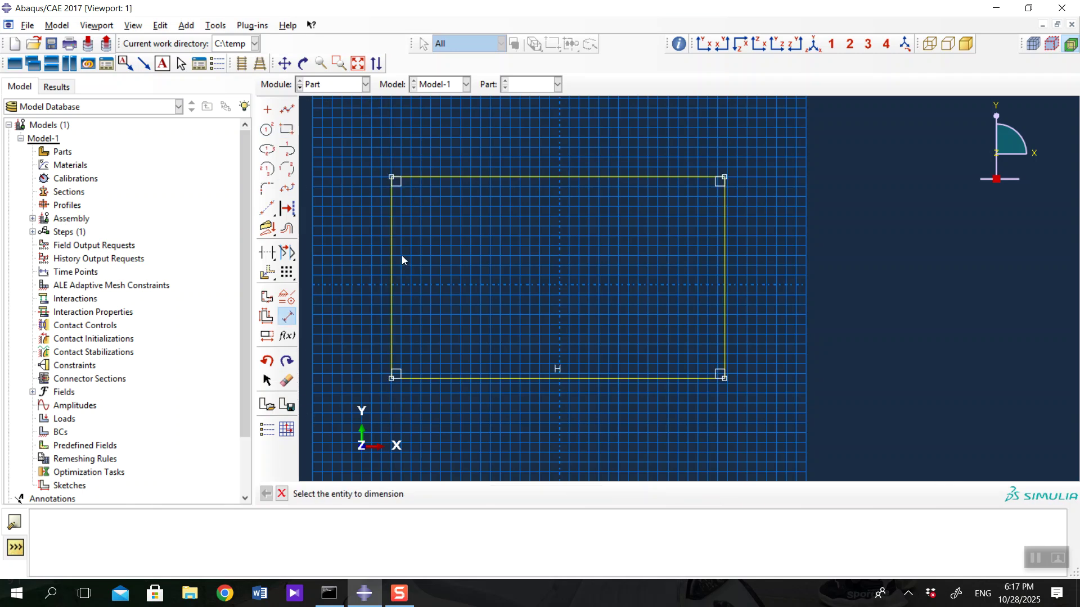
pyautogui.click(392, 274)
pyautogui.click(352, 274)
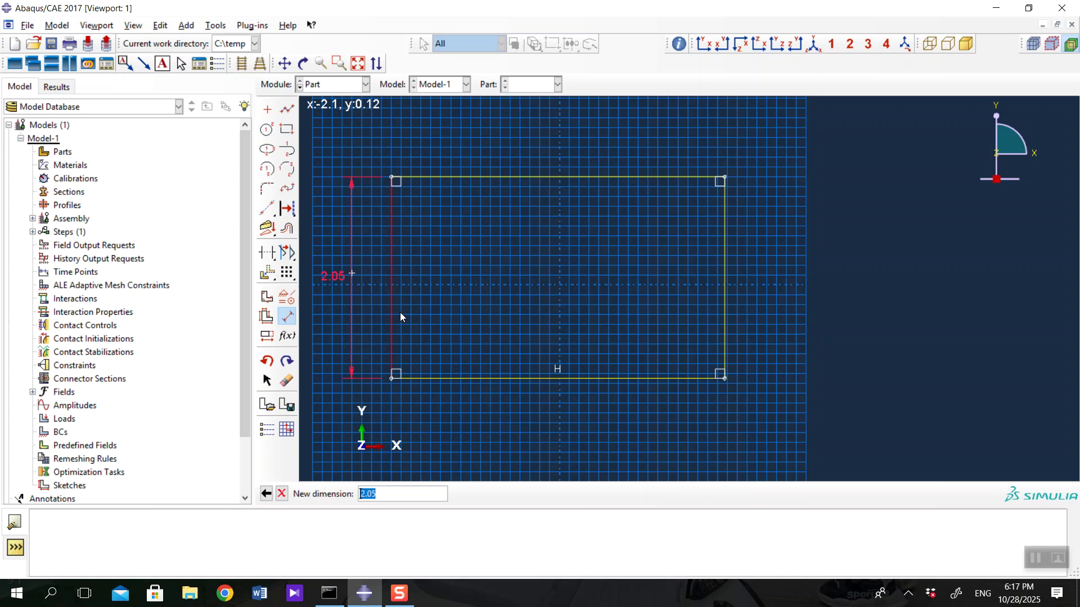
pyautogui.write('2')
pyautogui.press('Return')
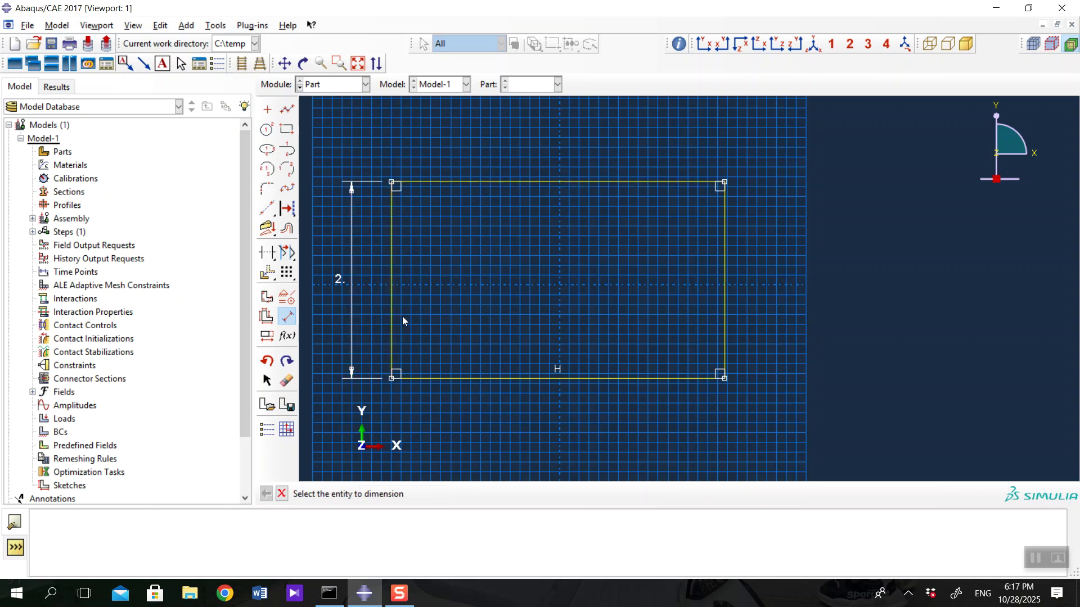
# Set the rectangle's width to 3 and finish the planar shell sketch.
pyautogui.click(510, 378)
pyautogui.click(514, 416)
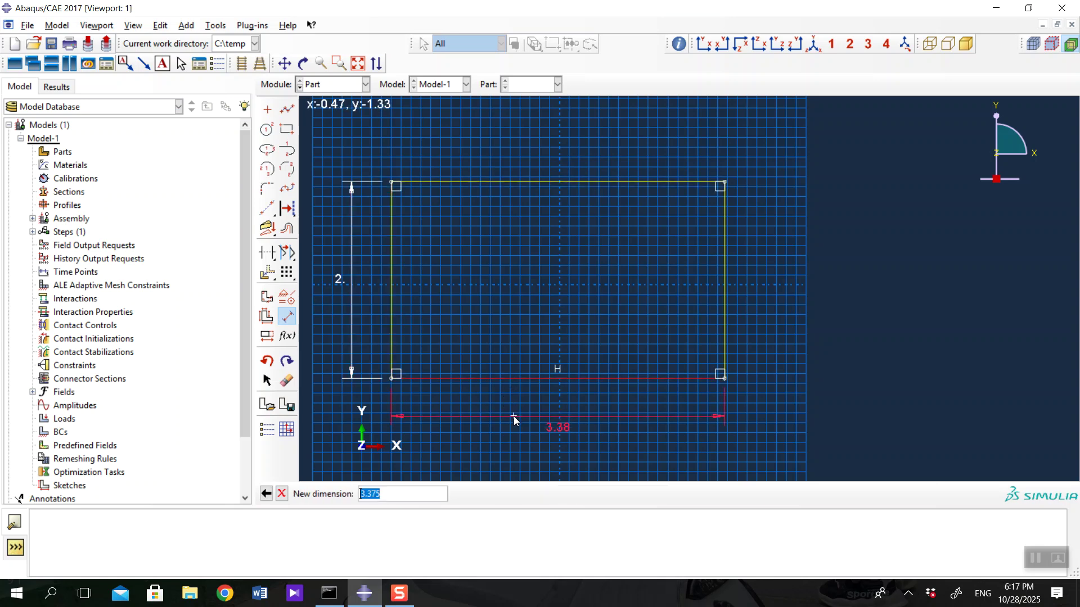
pyautogui.write('3')
pyautogui.press('Return')
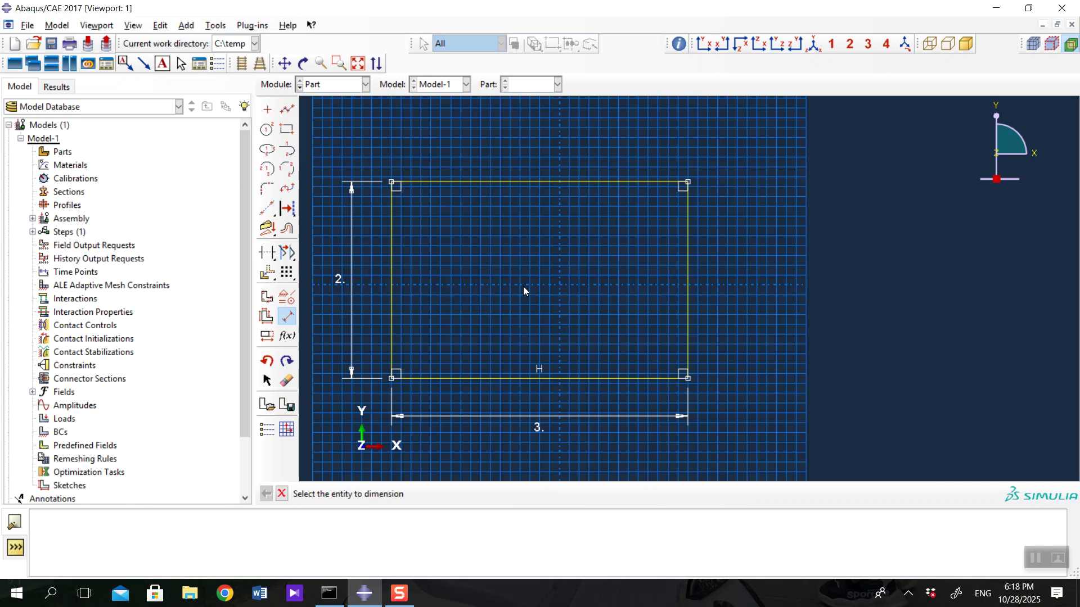
pyautogui.press('Escape')
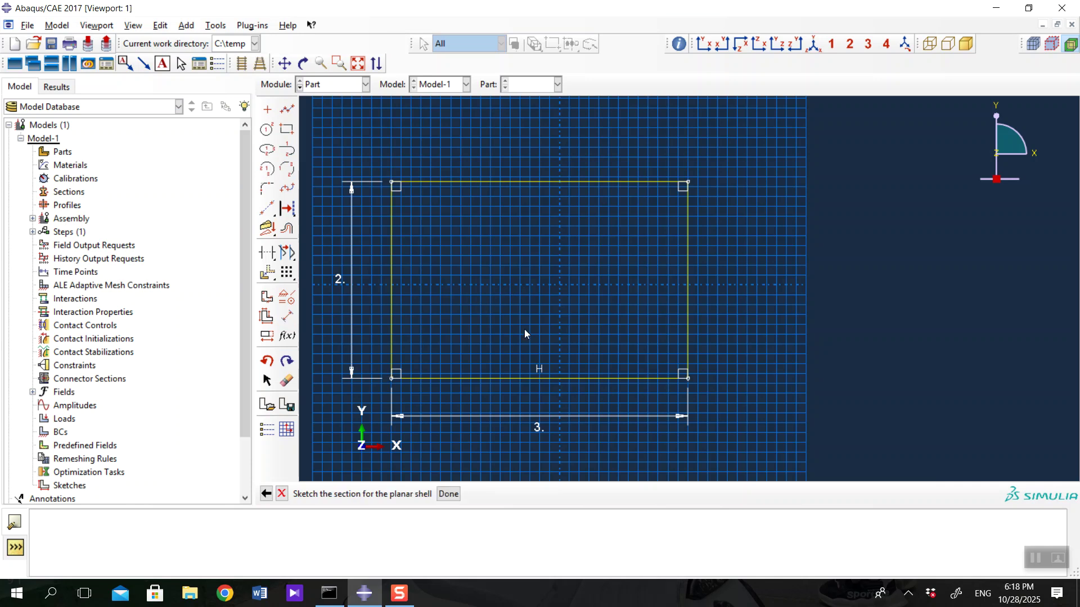
pyautogui.middleClick(515, 283)
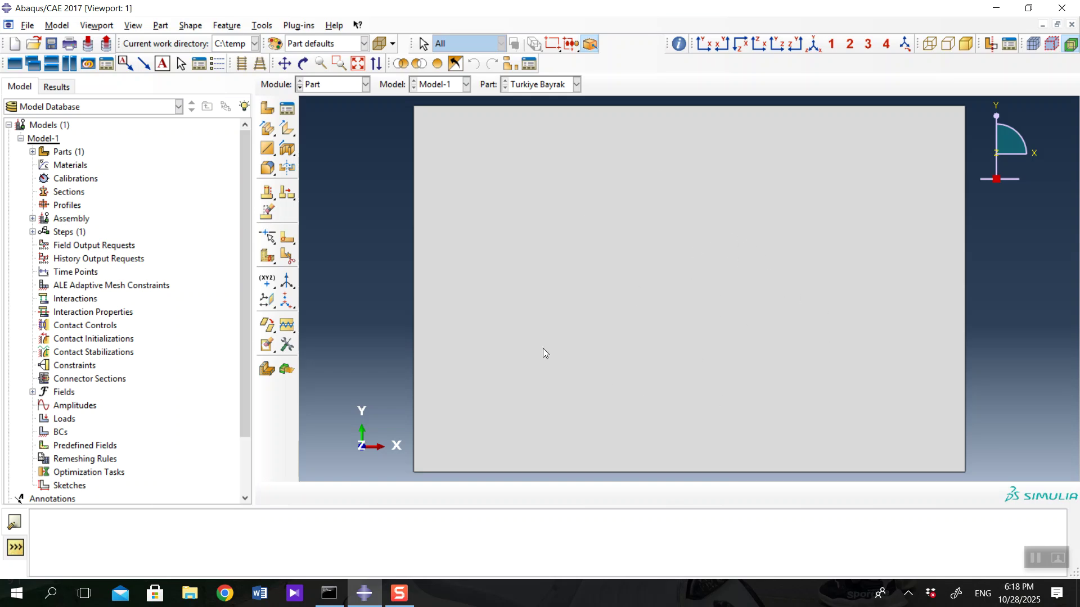
# Start a cut sketch on the shell and draw horizontal and vertical lines connecting the midpoints of its opposite edges.
pyautogui.click(287, 149)
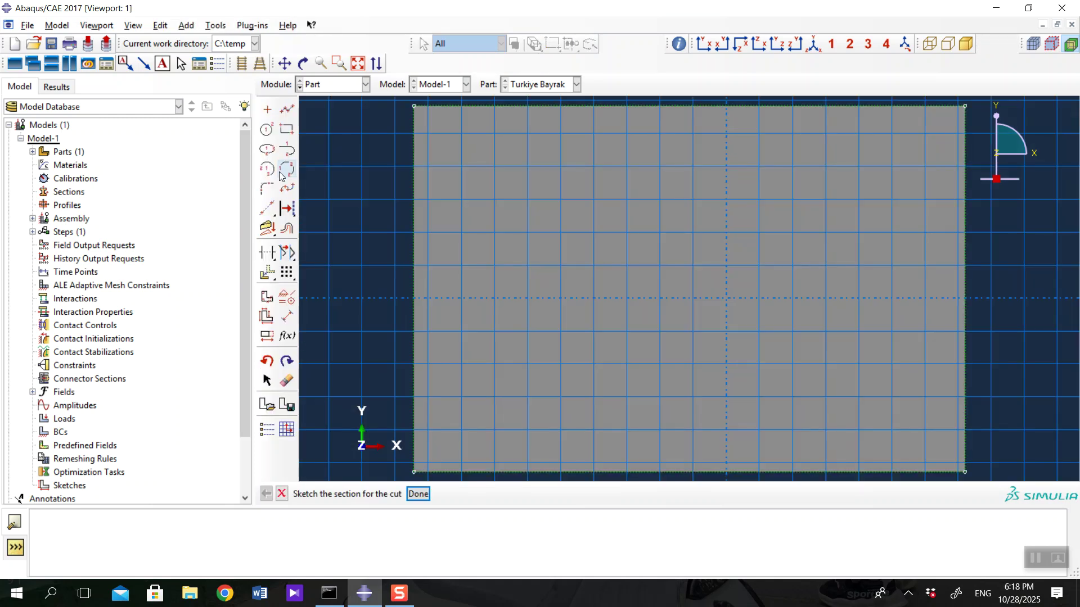
pyautogui.click(288, 108)
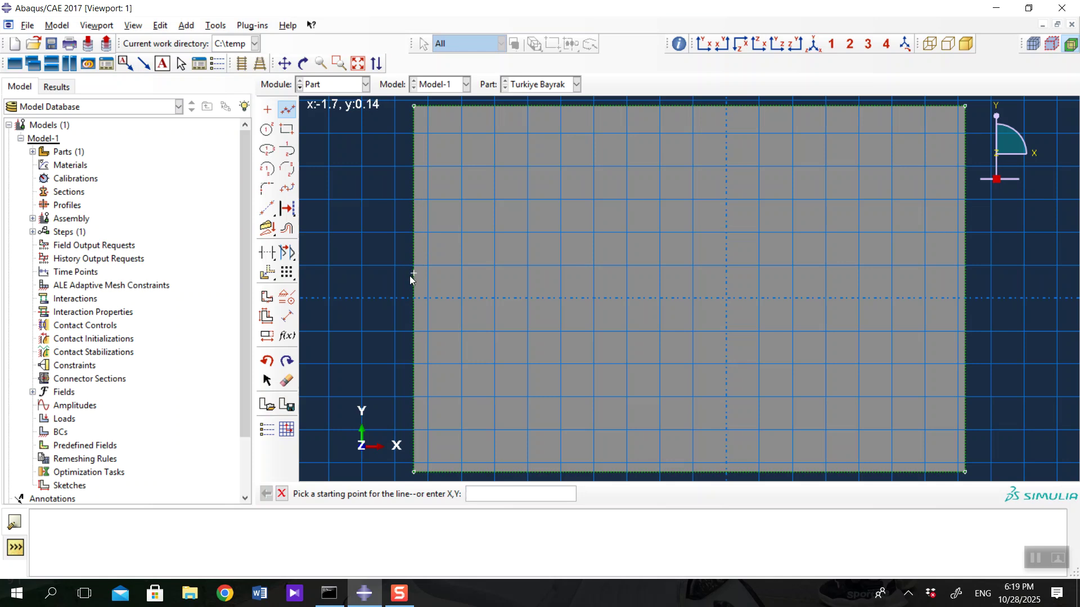
pyautogui.click(413, 290)
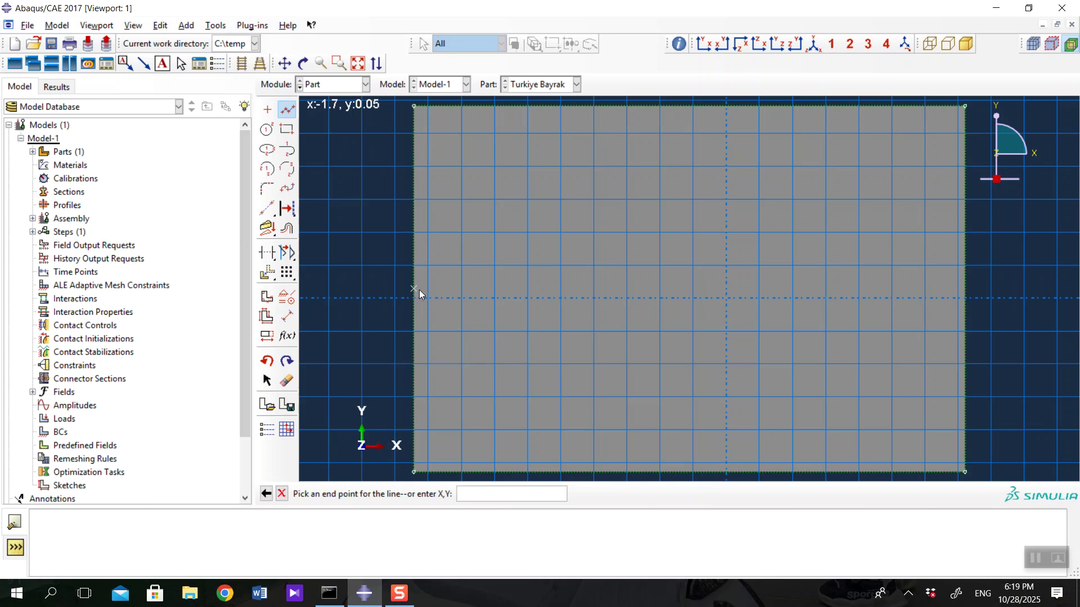
pyautogui.click(963, 289)
pyautogui.click(690, 107)
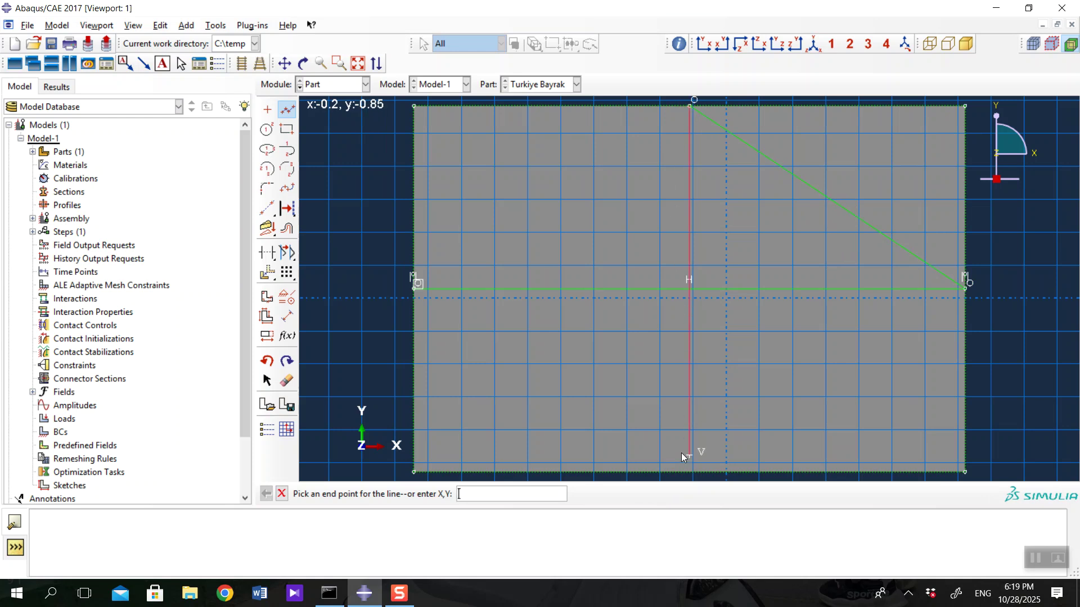
pyautogui.click(690, 474)
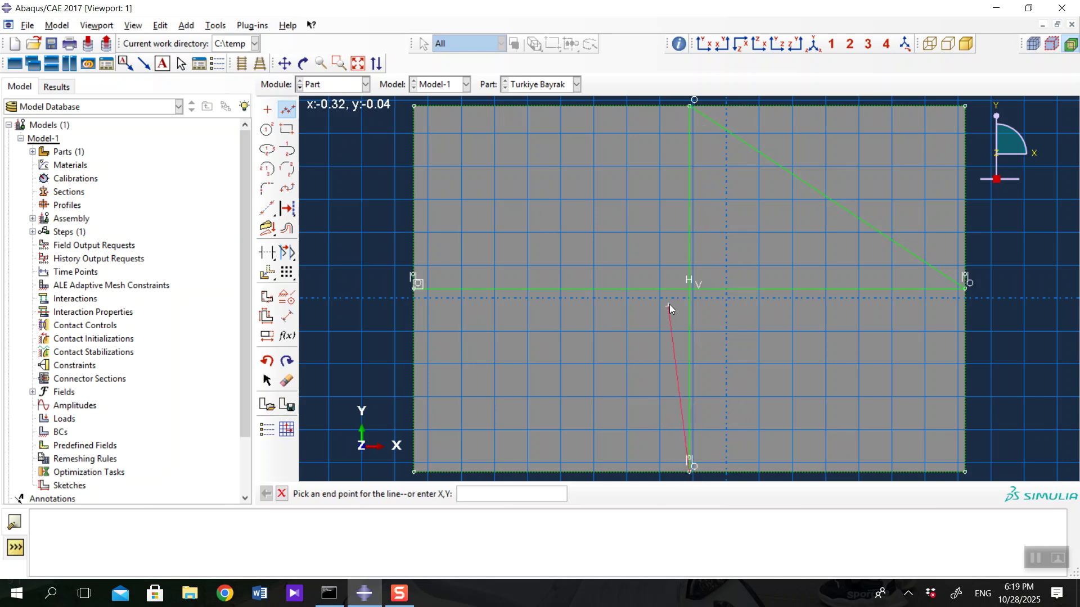
pyautogui.click(287, 107)
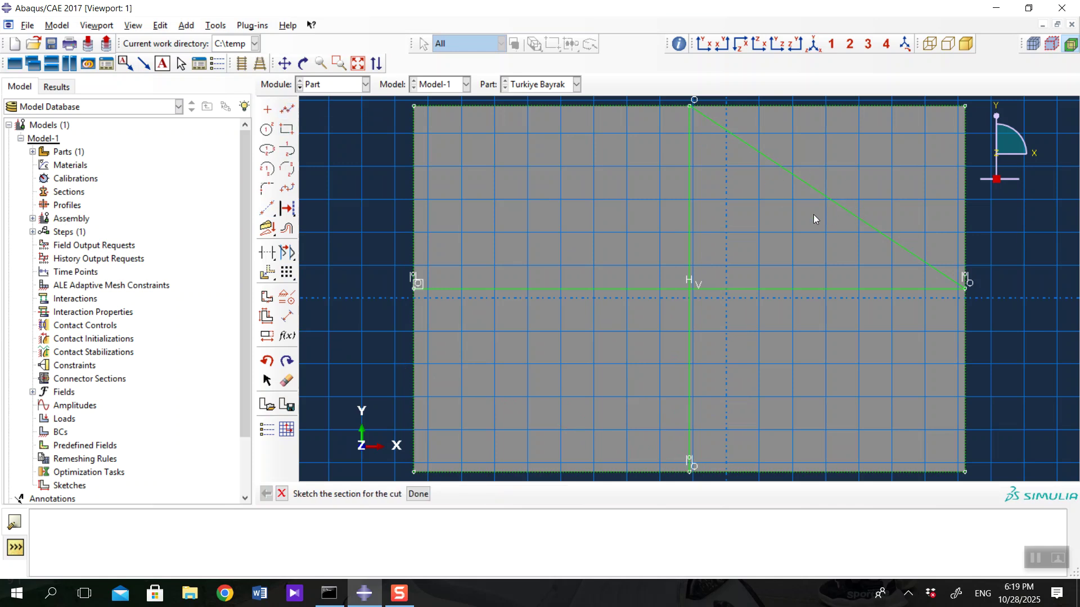
# Delete the diagonal line between the midpoints of the upper edge and the right edge.
pyautogui.click(286, 381)
pyautogui.click(837, 204)
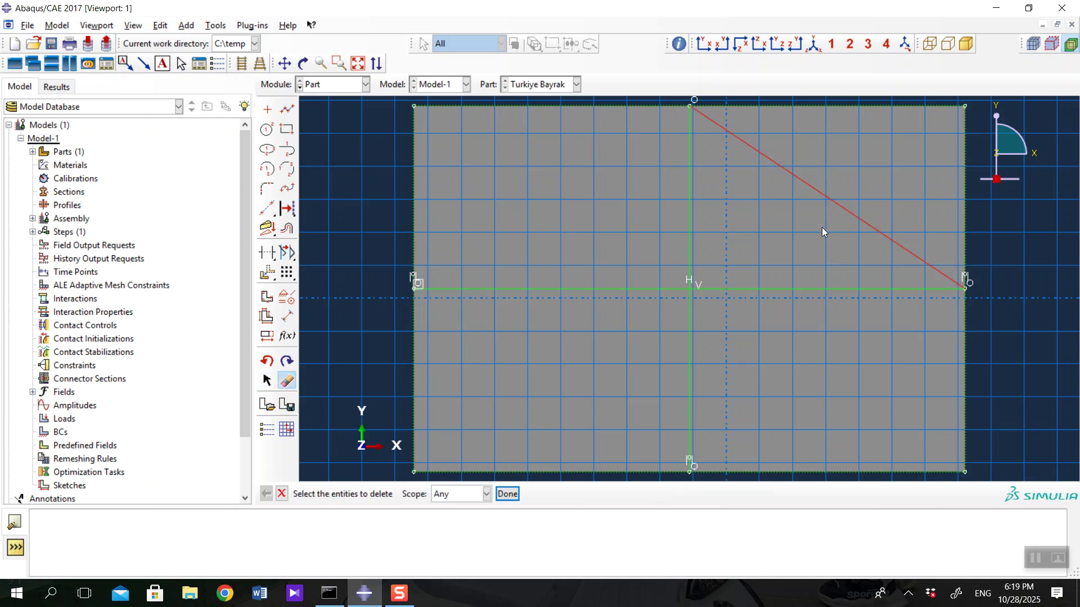
pyautogui.middleClick(754, 234)
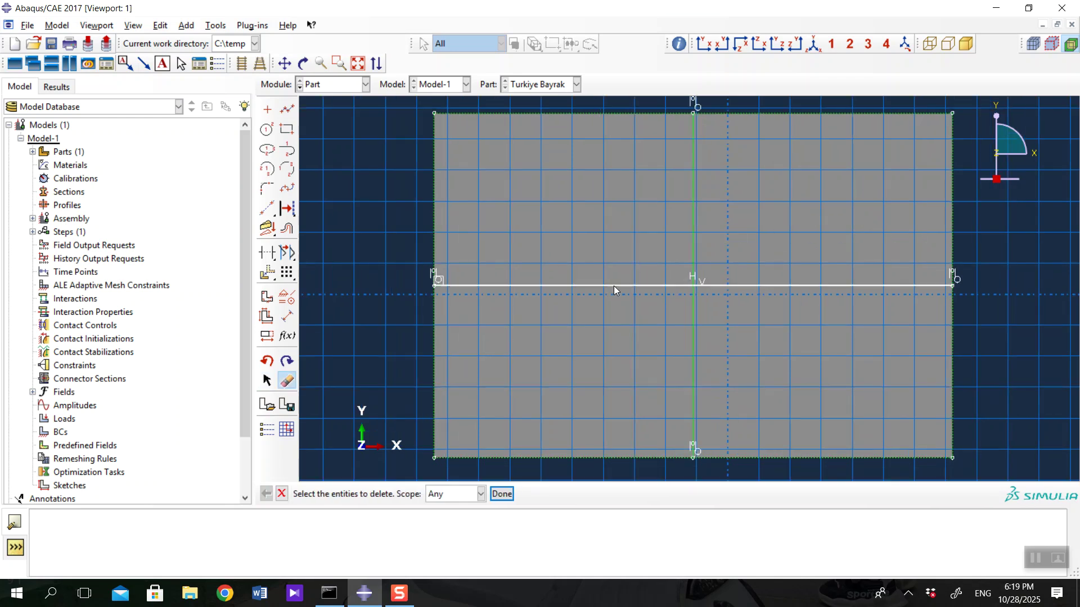
pyautogui.scroll(-2, 421, 303)
pyautogui.scroll(4, 624, 288)
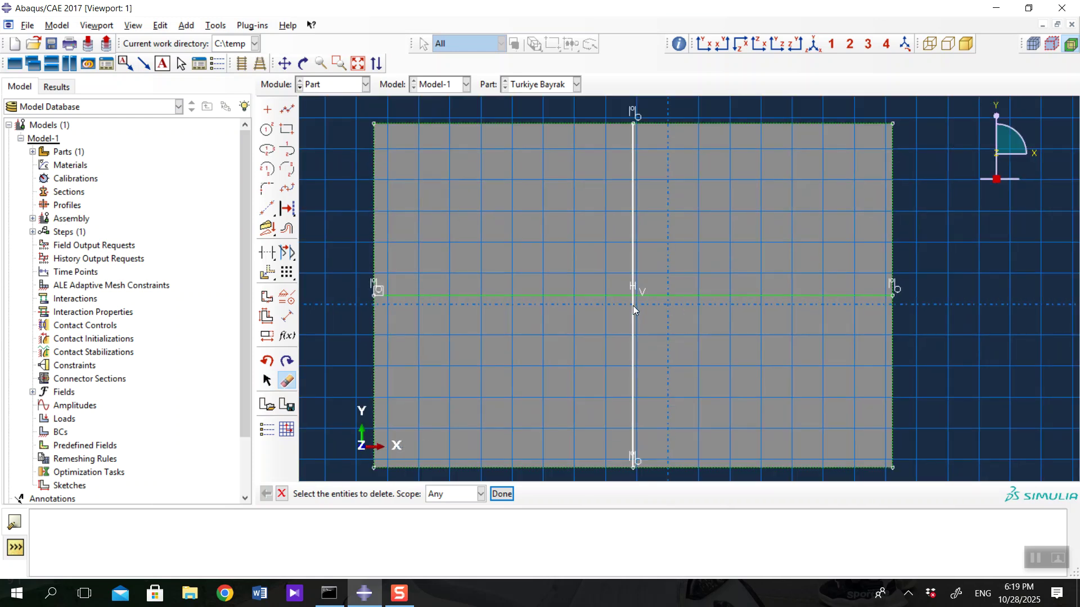
pyautogui.scroll(-2, 632, 289)
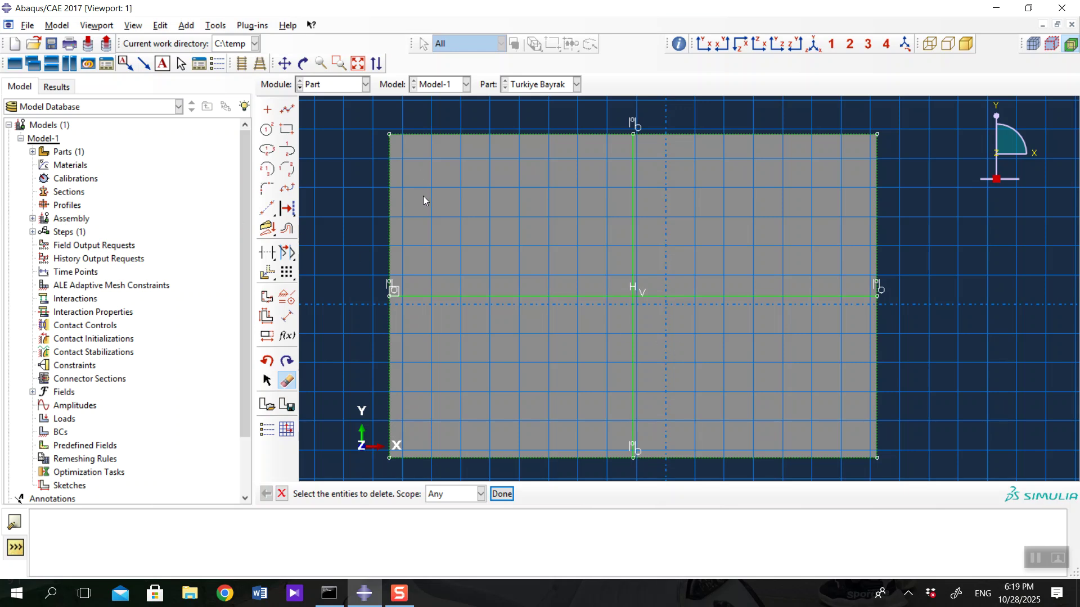
# Sketch a circle centred where the two centre lines cross and set its radius to 0.6.
pyautogui.click(266, 129)
pyautogui.click(629, 298)
pyautogui.click(510, 295)
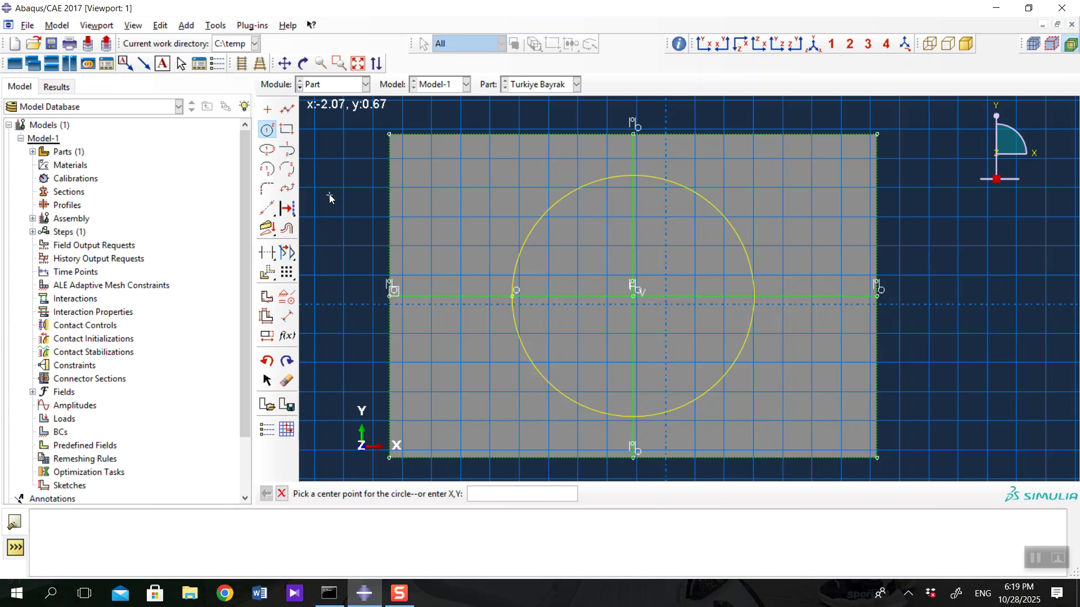
pyautogui.click(286, 316)
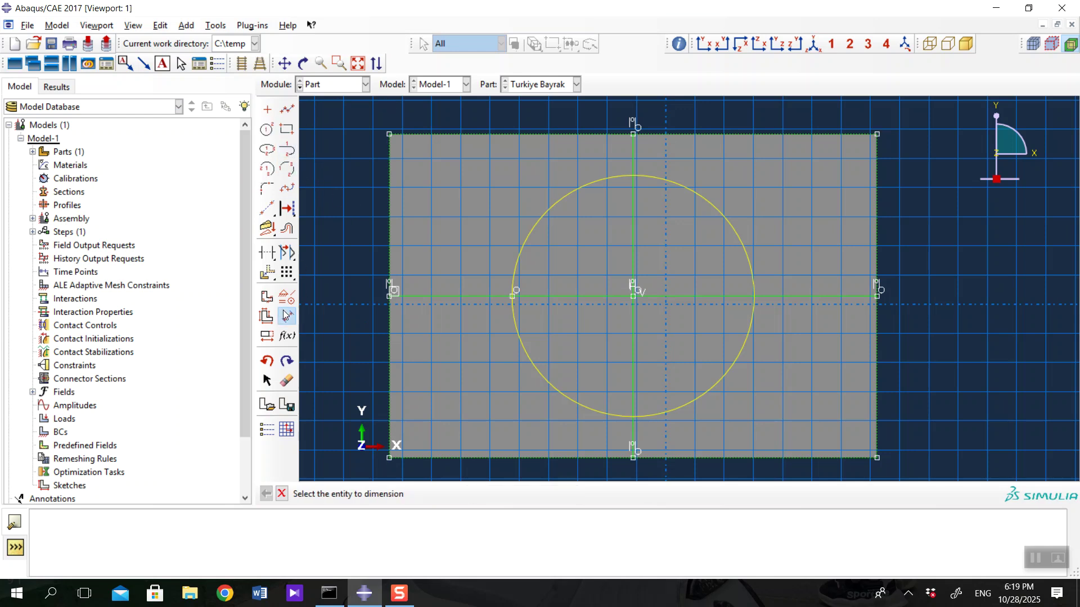
pyautogui.click(524, 358)
pyautogui.click(466, 384)
pyautogui.write('0.6')
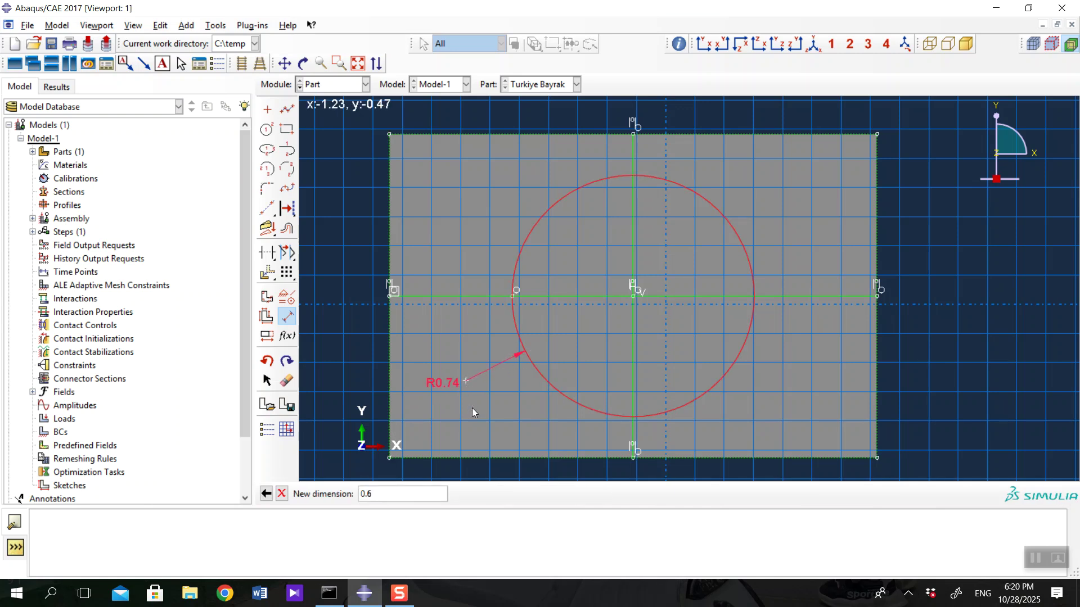
pyautogui.press('Return')
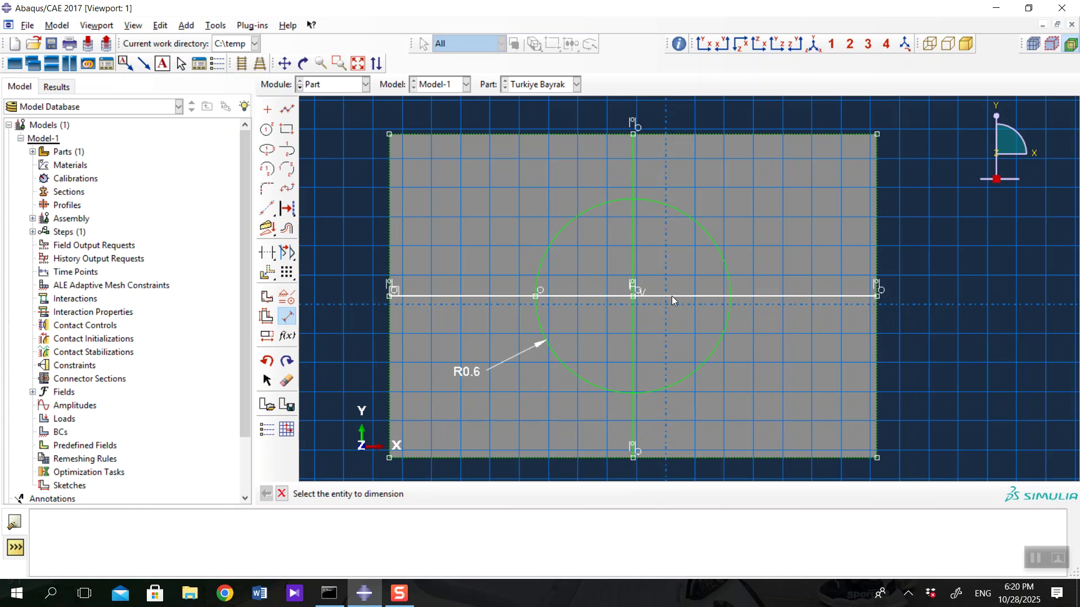
# Sketch a second circle centred on the horizontal centre line at the dashed vertical axis and set its radius to 0.5.
pyautogui.click(266, 131)
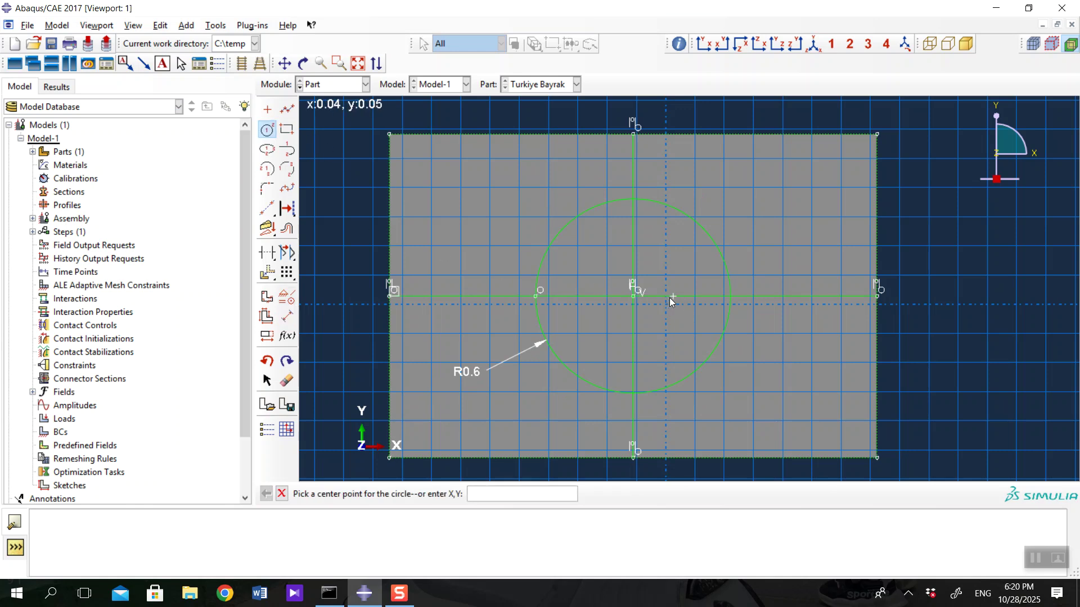
pyautogui.click(668, 301)
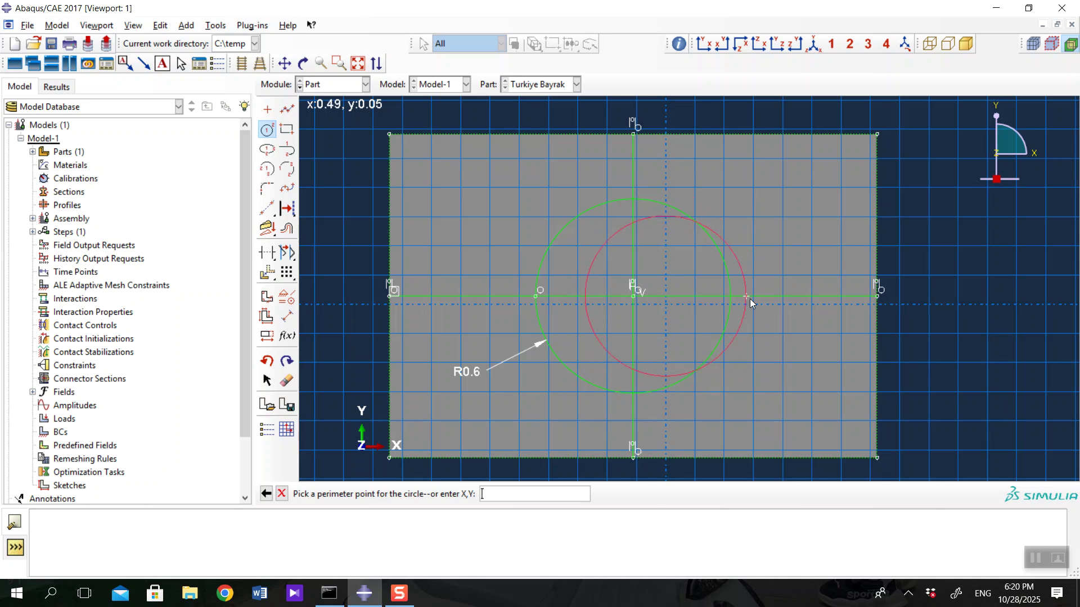
pyautogui.click(753, 299)
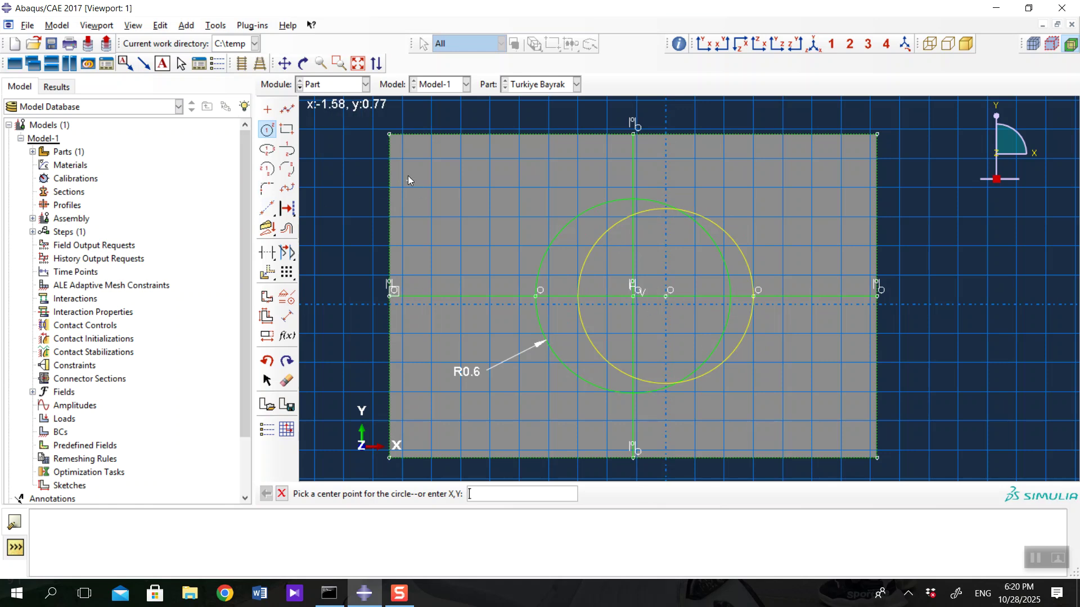
pyautogui.click(287, 317)
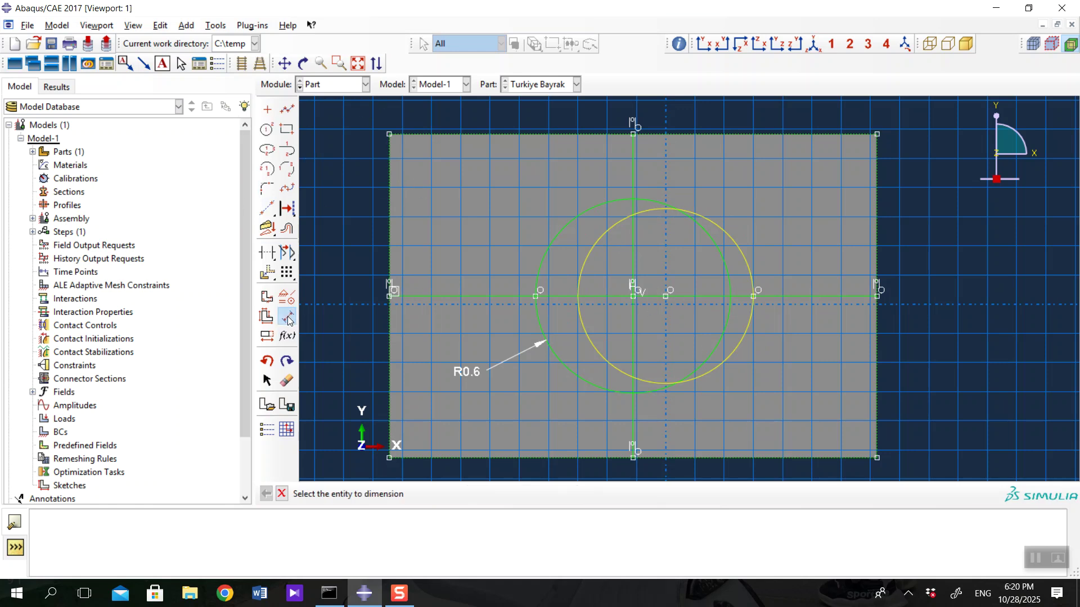
pyautogui.click(741, 254)
pyautogui.click(794, 247)
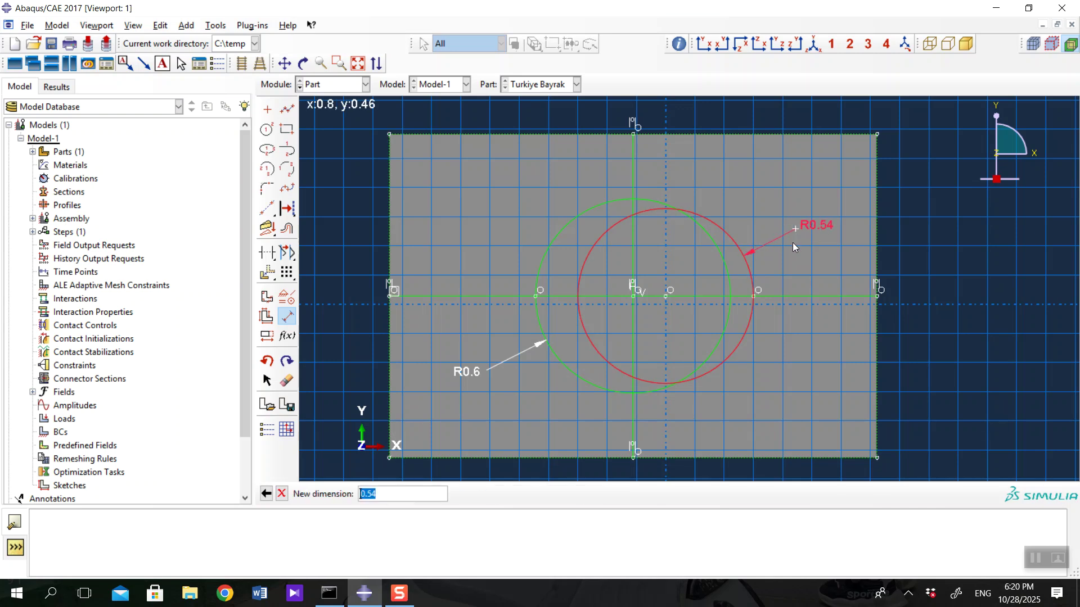
pyautogui.write('0.5')
pyautogui.press('Return')
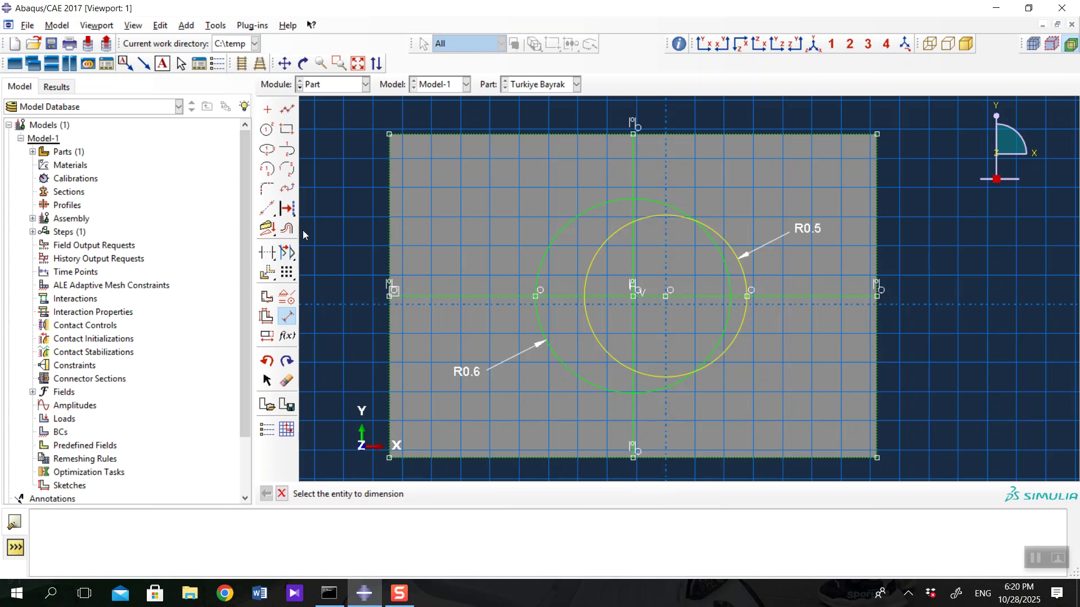
# Draw a horizontal line joining the centres of the two circles.
pyautogui.click(286, 109)
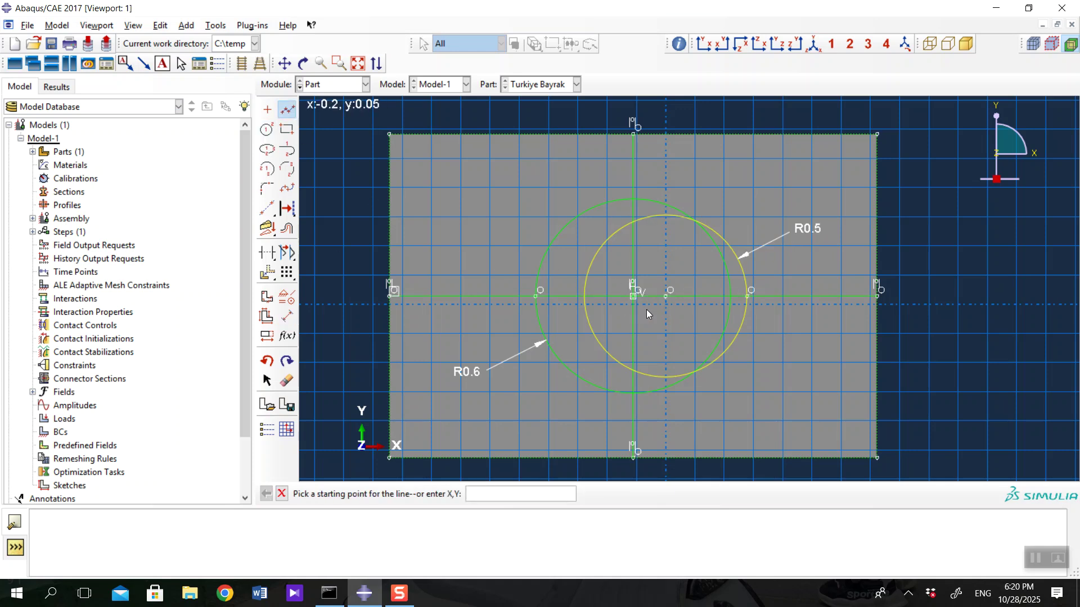
pyautogui.click(658, 298)
pyautogui.click(633, 296)
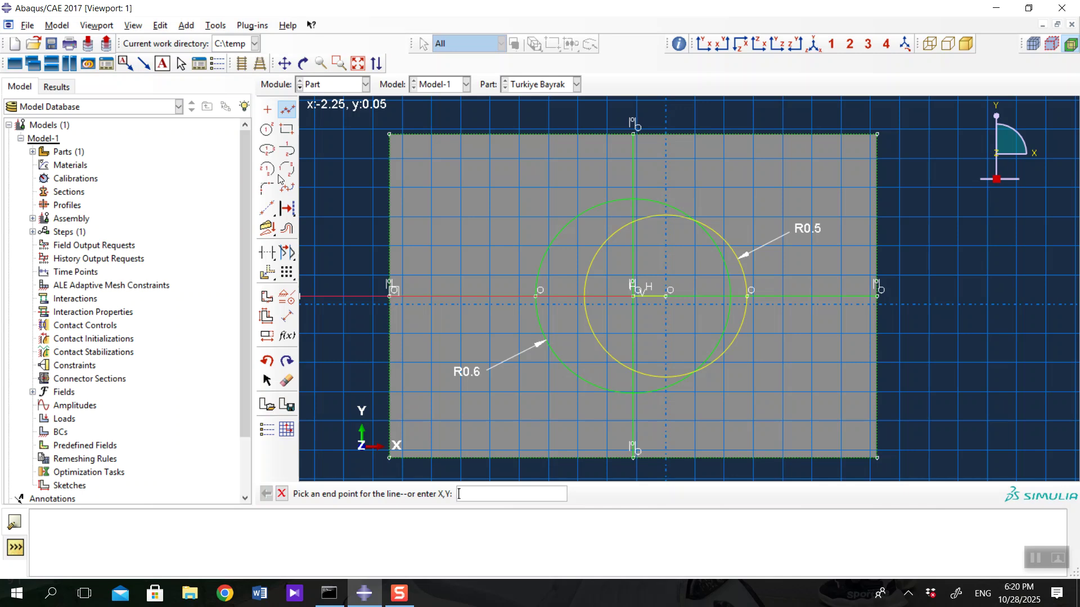
pyautogui.click(287, 113)
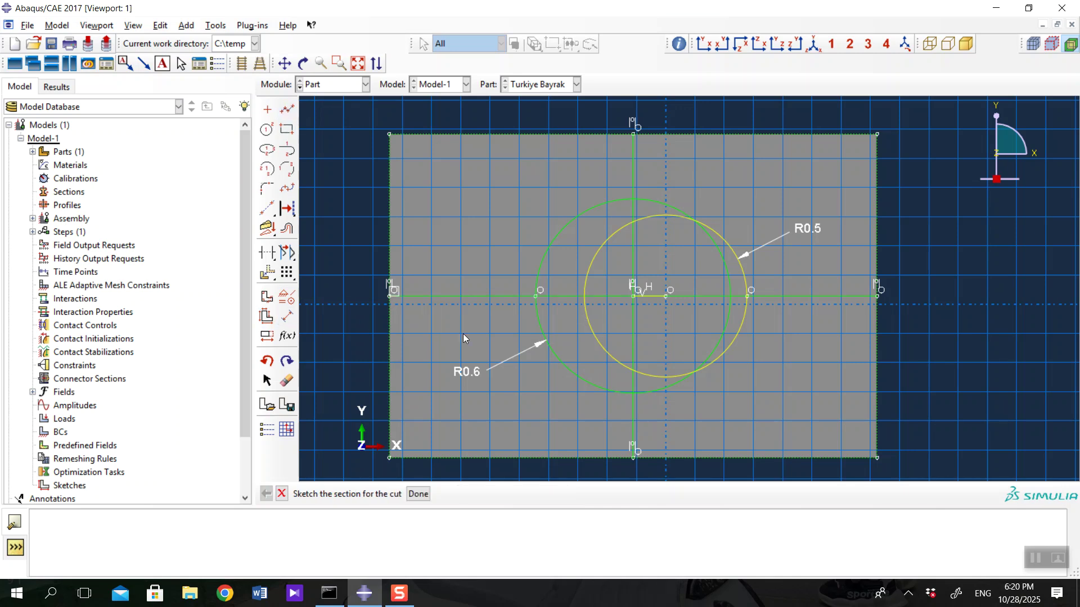
# Dimension the horizontal distance between the two circle centres and set it to 0.2.
pyautogui.click(289, 322)
pyautogui.click(665, 296)
pyautogui.click(632, 297)
pyautogui.click(666, 170)
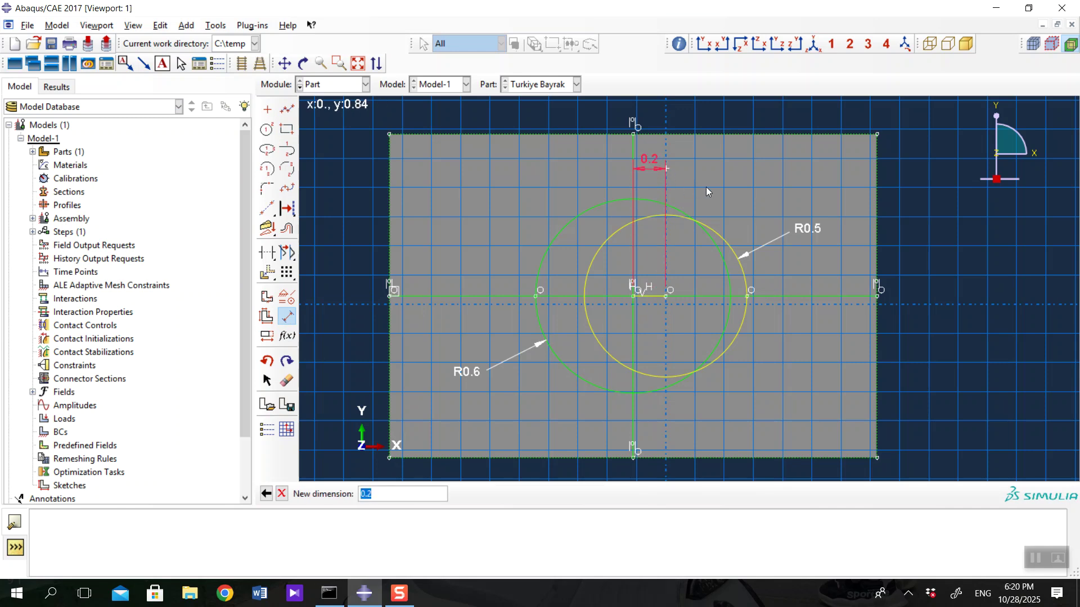
pyautogui.write('0.2')
pyautogui.press('Return')
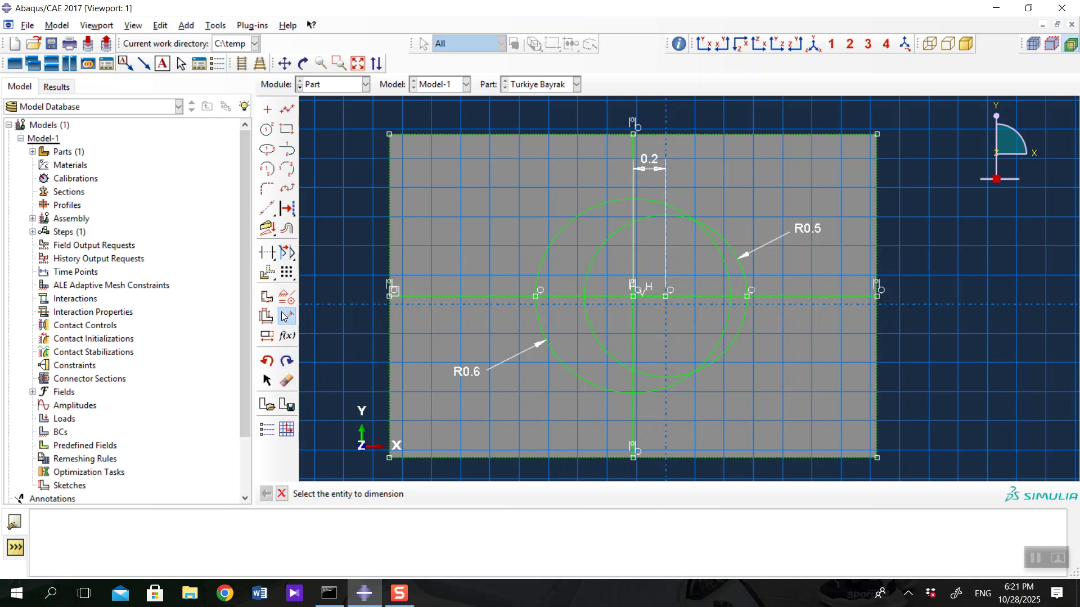
# Trim away the horizontal centre line and the upper part of the vertical centre line across the two circles.
pyautogui.click(287, 383)
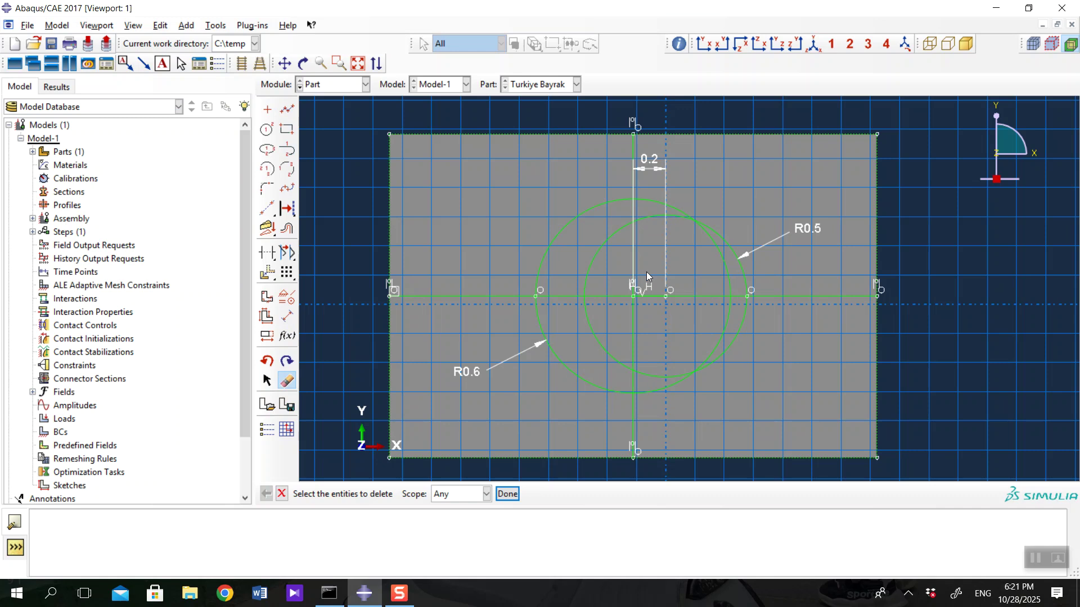
pyautogui.press('Escape')
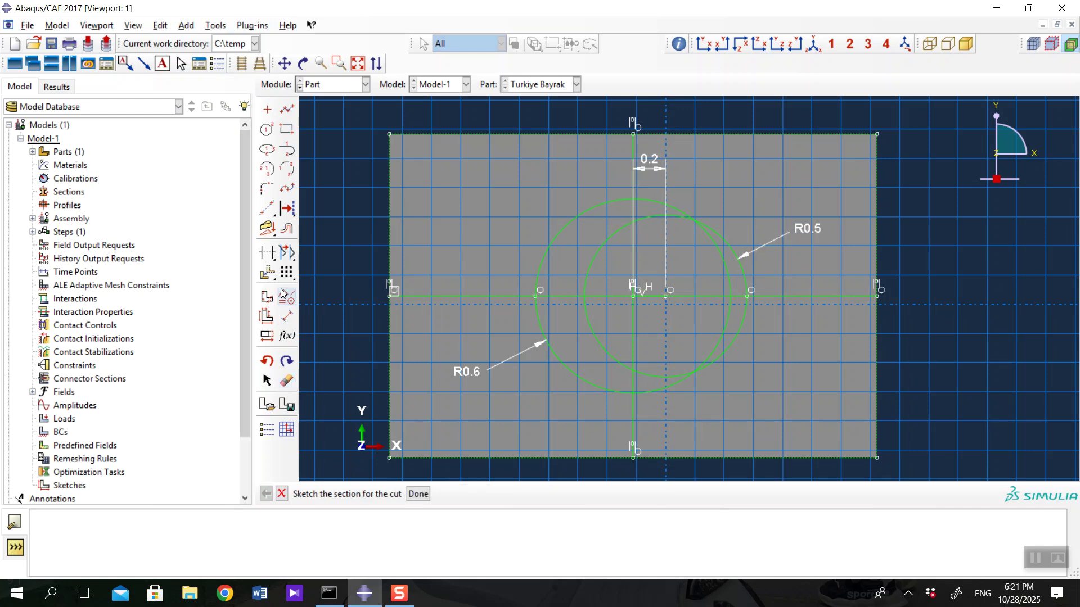
pyautogui.click(269, 254)
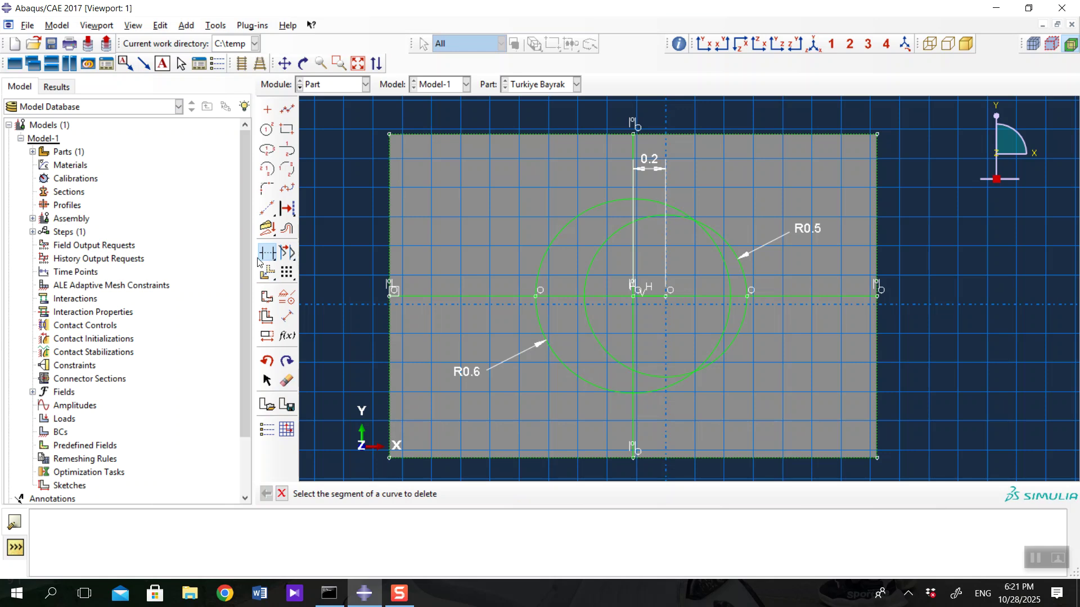
pyautogui.click(487, 296)
pyautogui.click(575, 296)
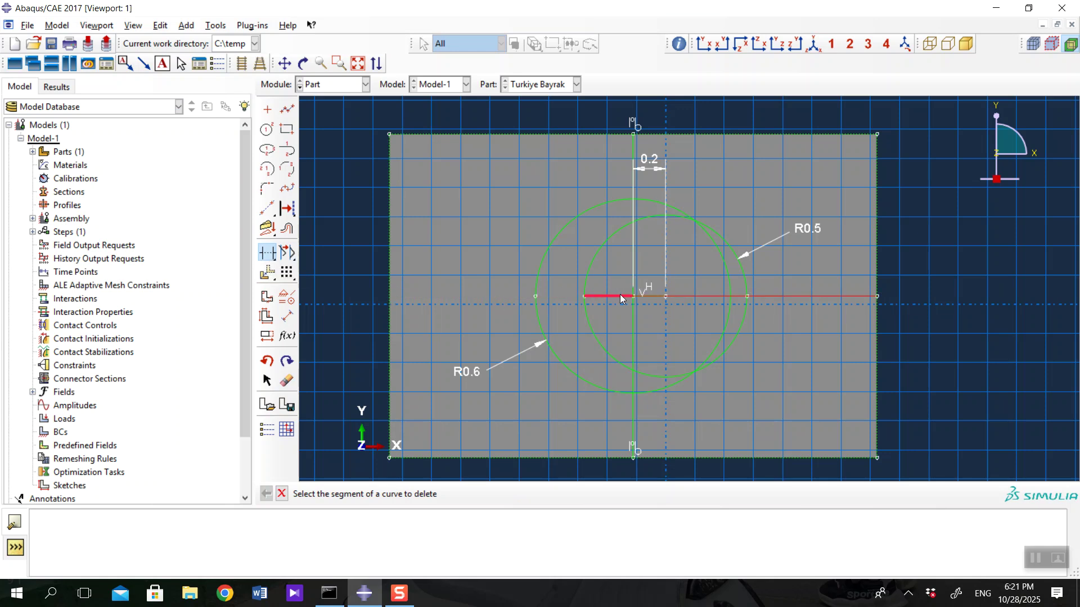
pyautogui.click(631, 261)
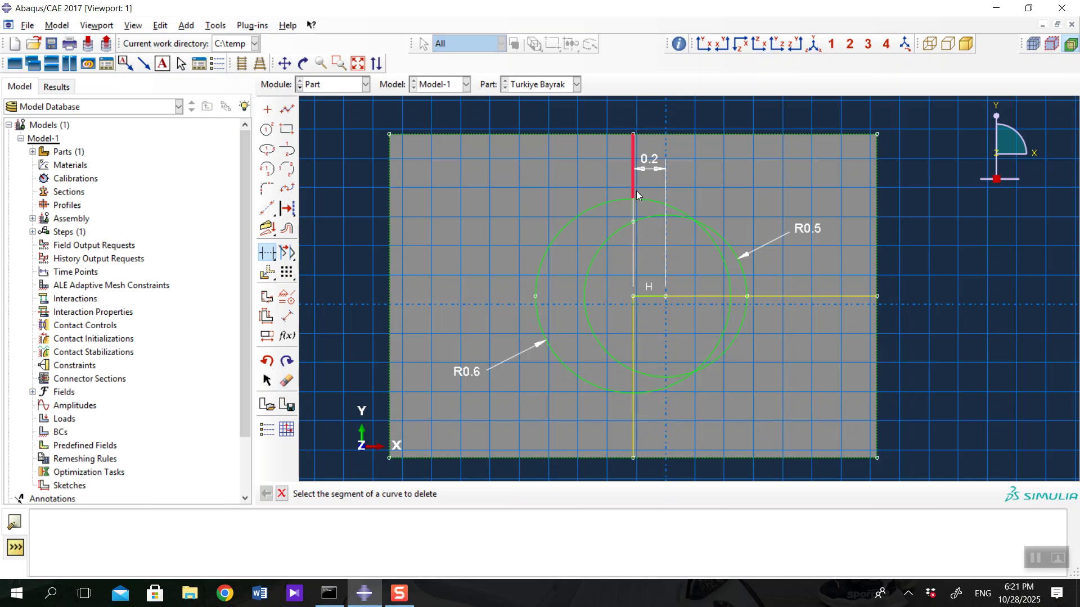
pyautogui.click(633, 207)
pyautogui.click(632, 318)
pyautogui.click(656, 303)
pyautogui.click(754, 299)
# Trim the right-hand arcs of both circles beyond their intersections, leaving a crescent outline.
pyautogui.scroll(-3, 740, 301)
pyautogui.click(740, 298)
pyautogui.click(751, 318)
pyautogui.click(747, 258)
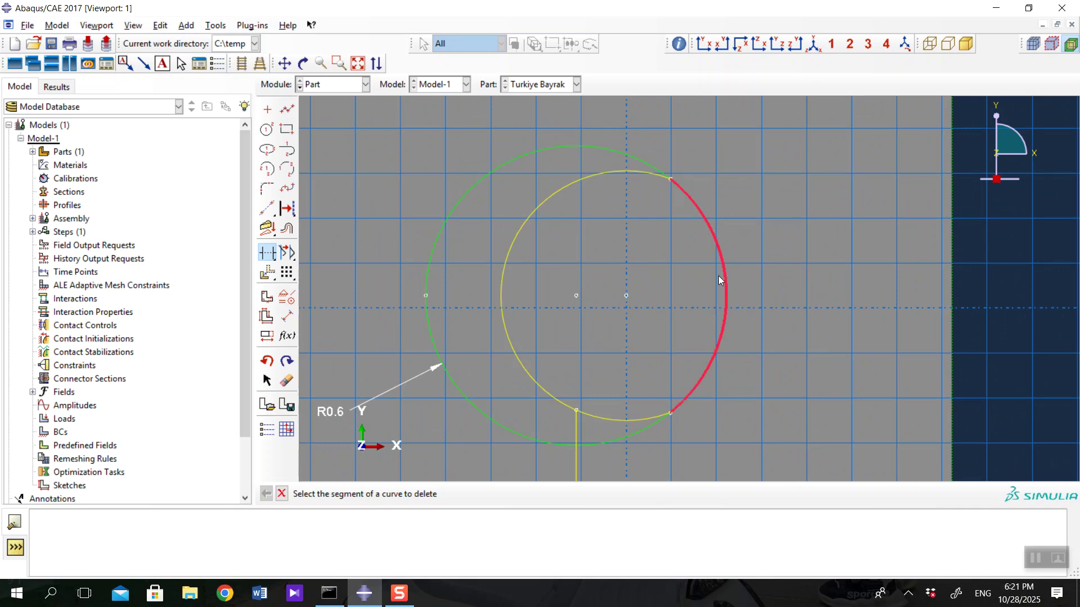
pyautogui.click(723, 288)
pyautogui.scroll(3, 638, 289)
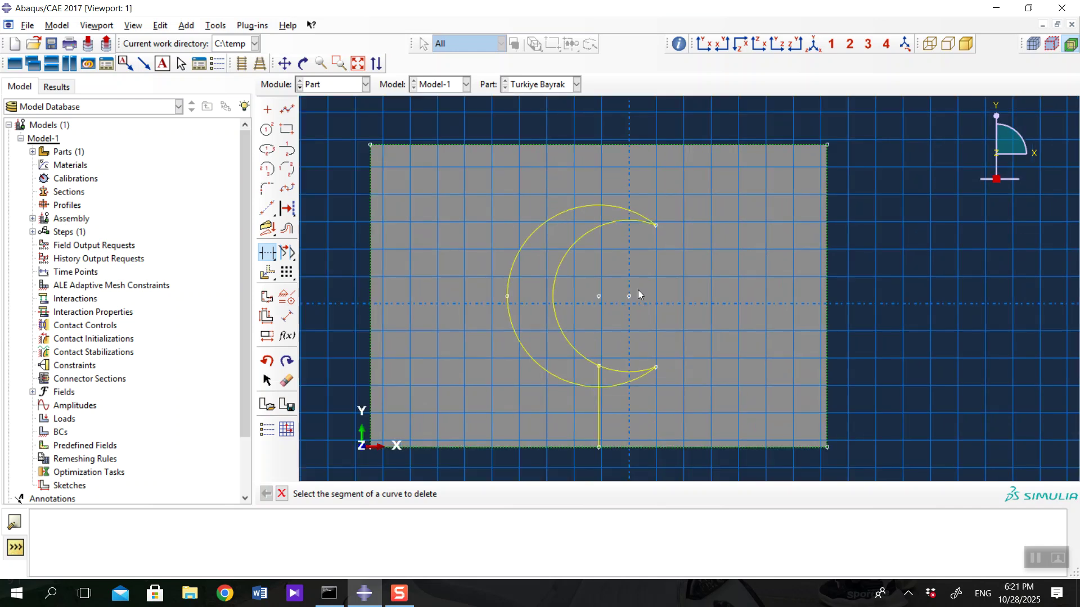
# Trim the remaining vertical line below the crescent and complete the cut through the shell.
pyautogui.click(601, 423)
pyautogui.scroll(6, 554, 309)
pyautogui.scroll(-4, 582, 319)
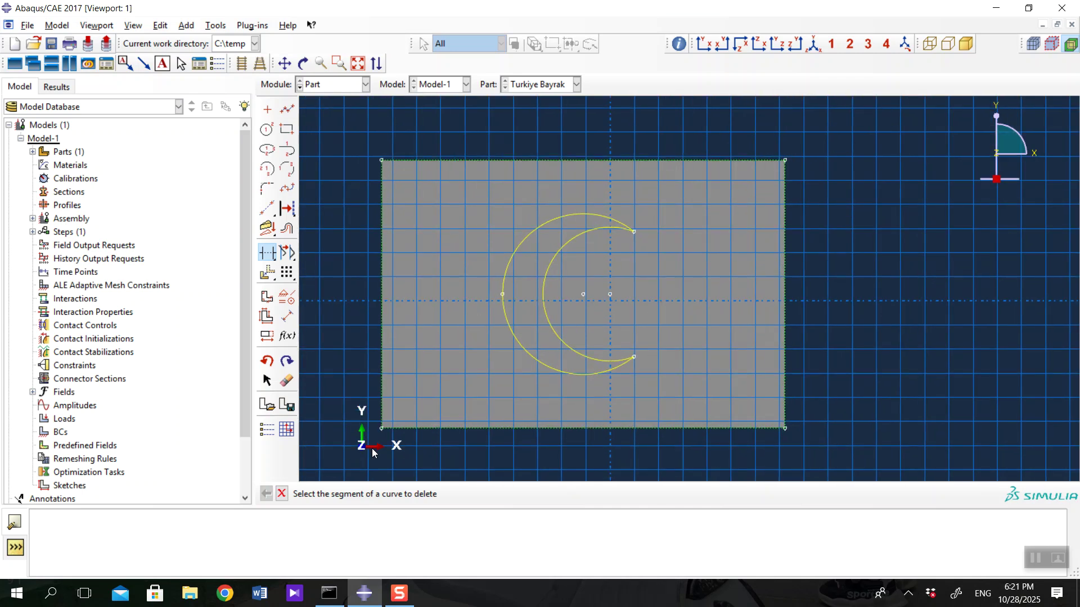
pyautogui.click(267, 254)
pyautogui.click(422, 493)
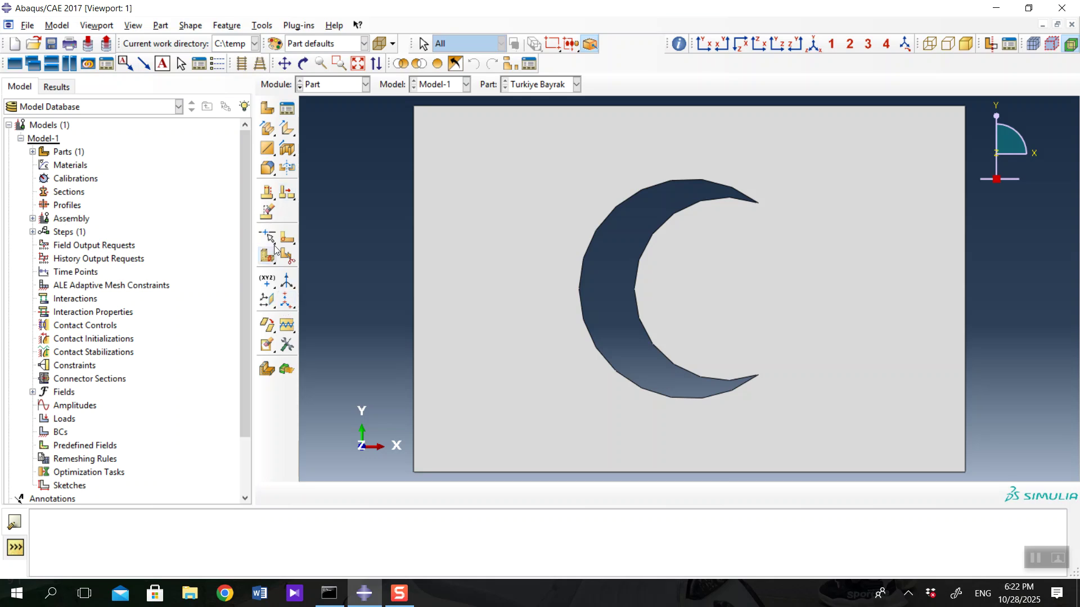
# Start a new cut sketch and draw a circle of about 0.27 radius between the crescent tips, passing through the inner arc's centre.
pyautogui.click(287, 149)
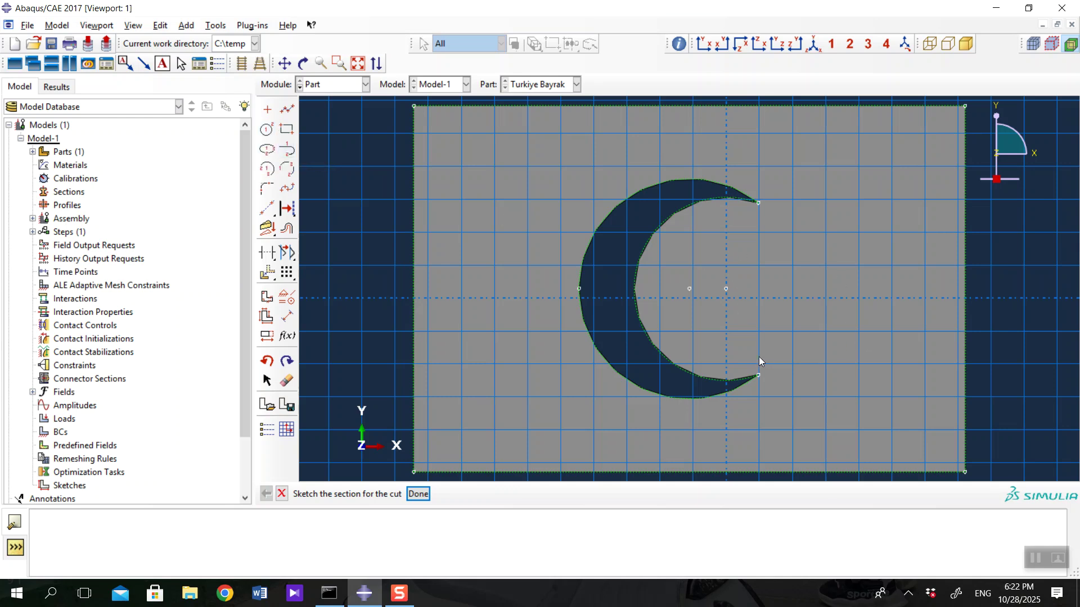
pyautogui.click(266, 129)
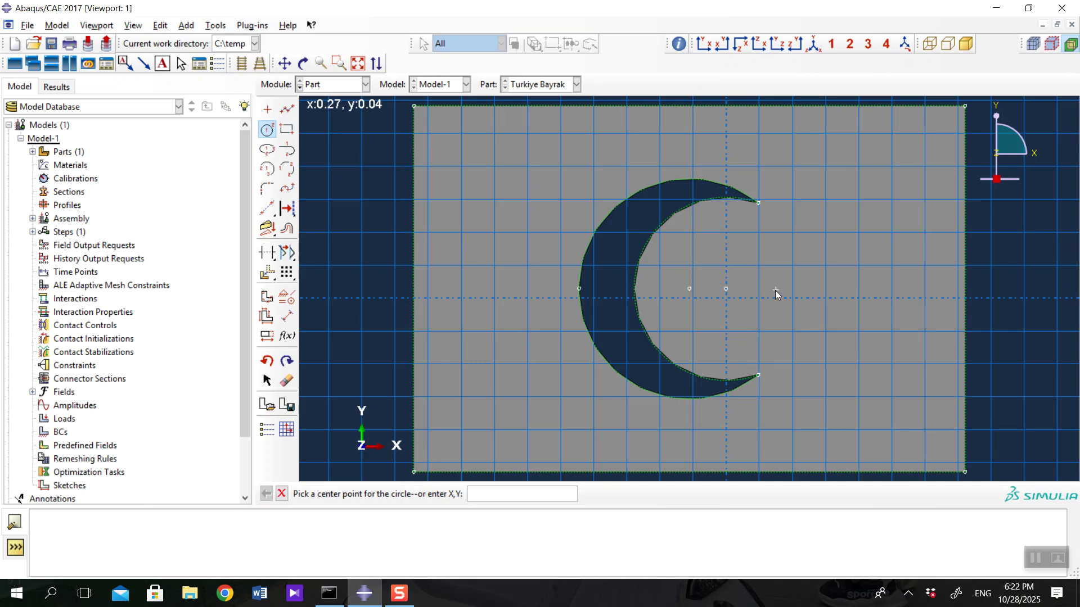
pyautogui.click(775, 290)
pyautogui.click(726, 288)
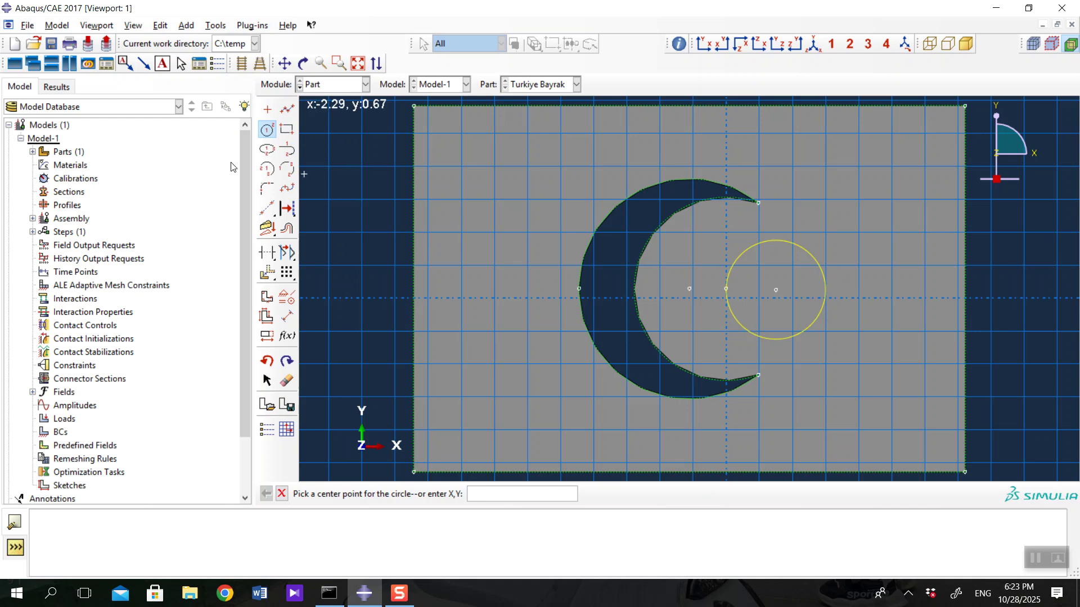
# Dimension the new circle's radius and set it to 0.2.
pyautogui.click(287, 316)
pyautogui.click(810, 255)
pyautogui.click(910, 191)
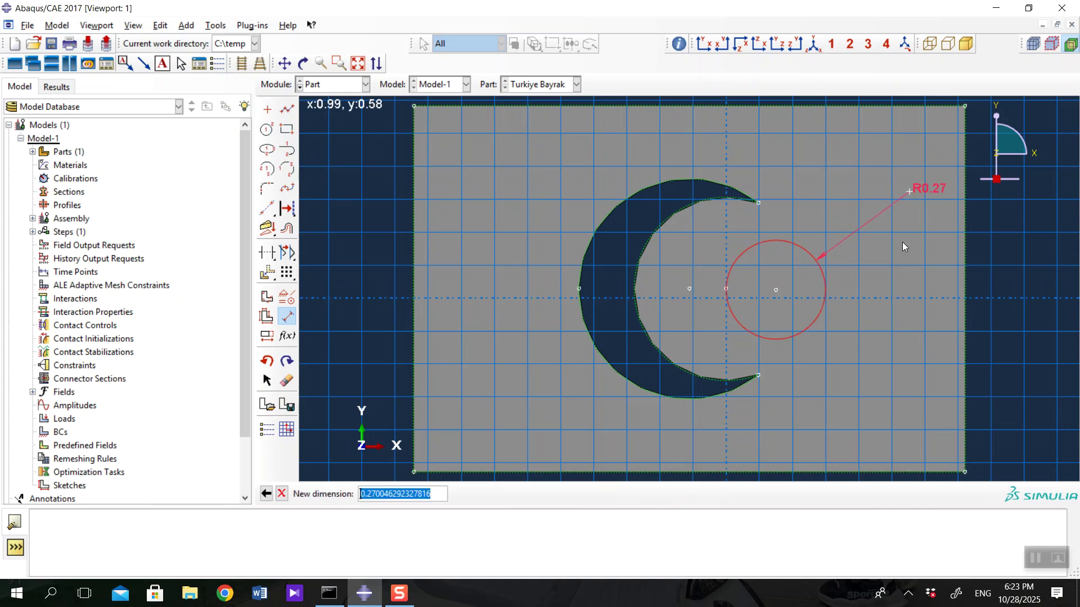
pyautogui.write('0.2')
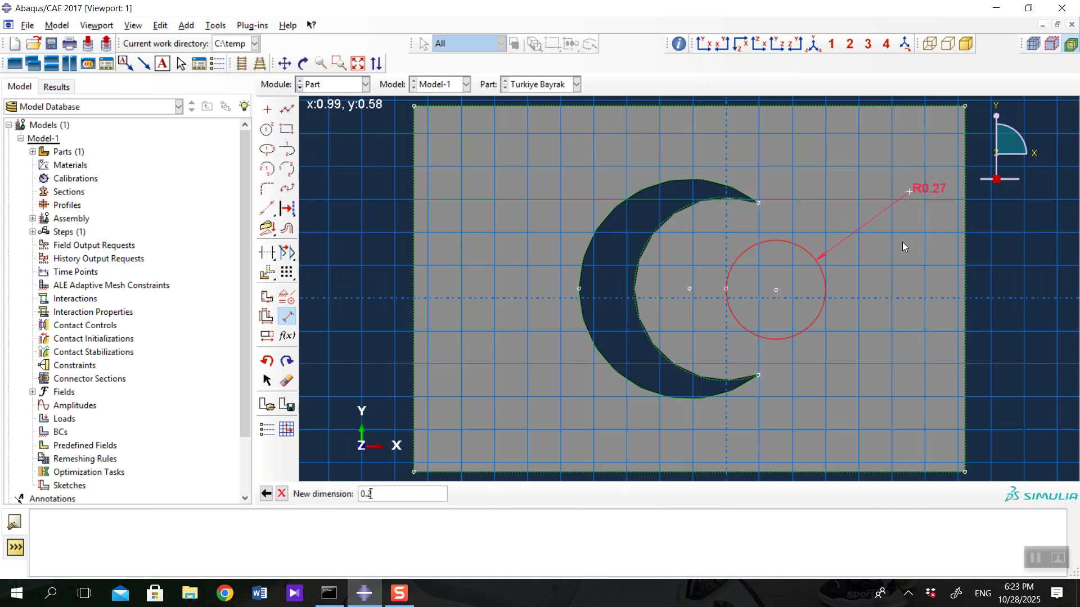
pyautogui.press('Return')
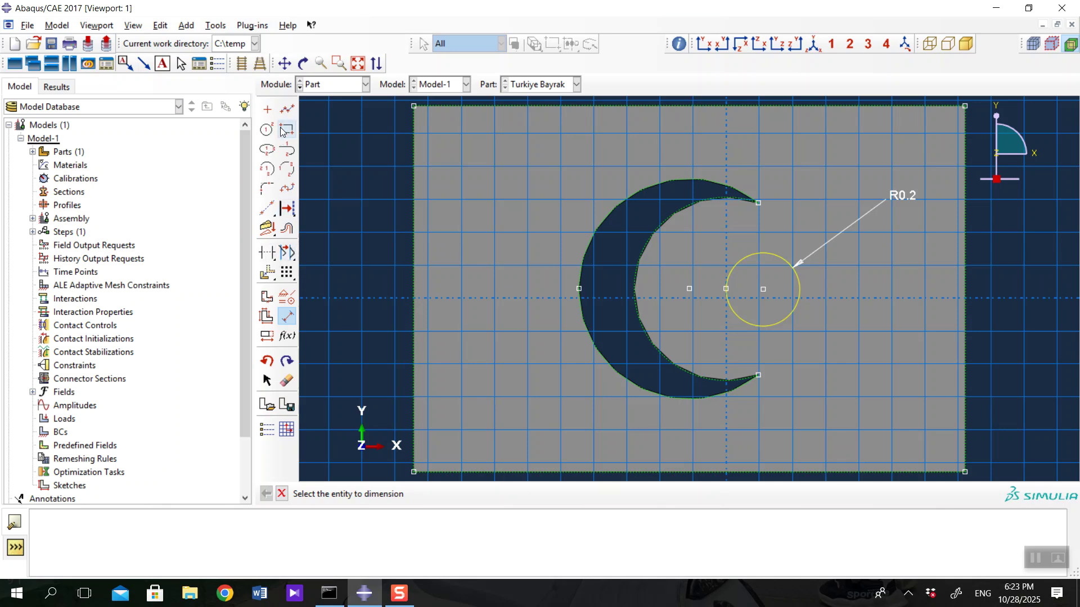
# Draw a closed five-sided polygon inside the circle with its vertices on the circumference, starting at the circle's leftmost point.
pyautogui.click(287, 111)
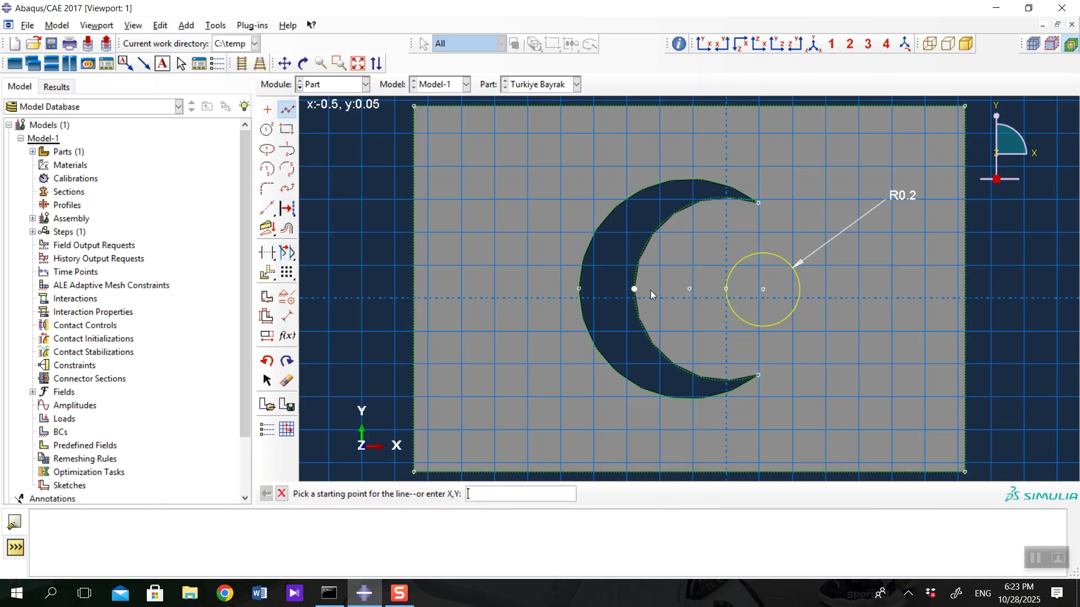
pyautogui.click(726, 289)
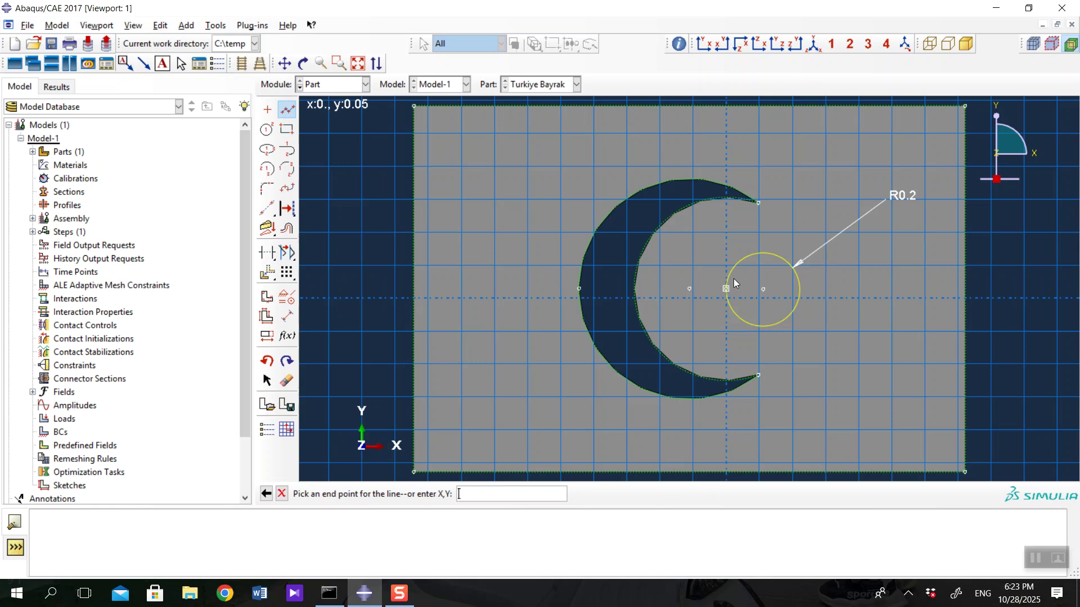
pyautogui.click(759, 255)
pyautogui.click(794, 271)
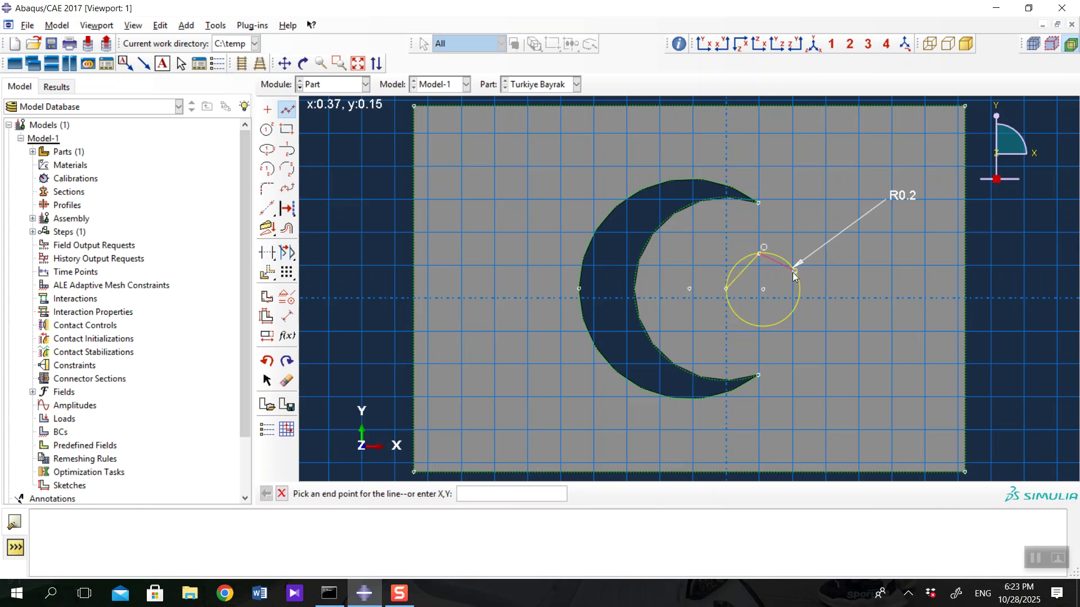
pyautogui.click(795, 308)
pyautogui.click(760, 325)
pyautogui.click(726, 289)
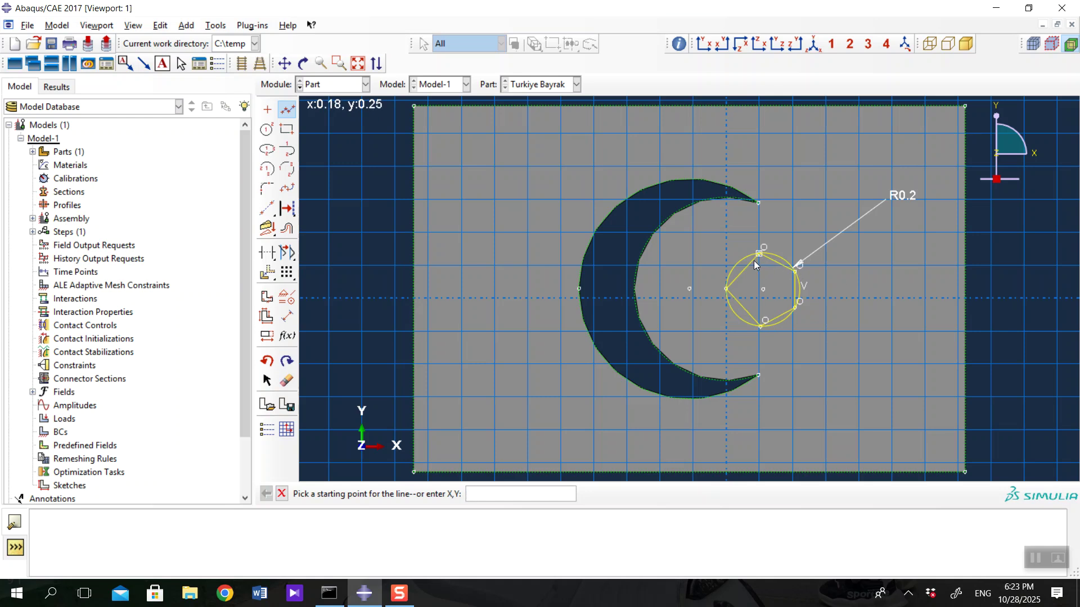
# Apply an Equal length constraint to the five sides of the polygon.
pyautogui.click(286, 304)
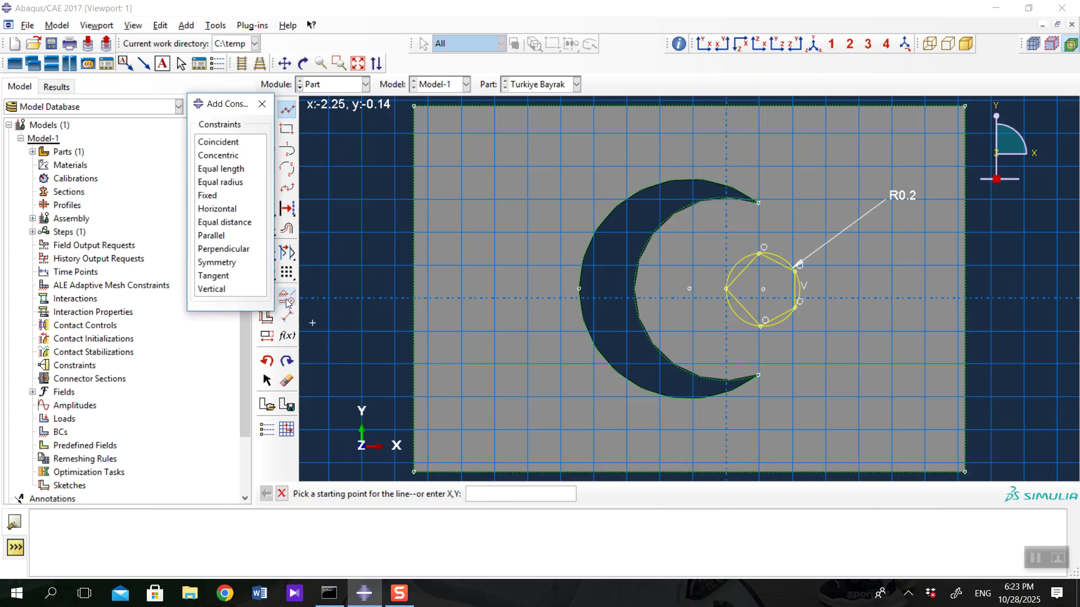
pyautogui.moveTo(231, 104)
pyautogui.mouseDown()
pyautogui.moveTo(233, 112)
pyautogui.moveTo(192, 120)
pyautogui.mouseUp()
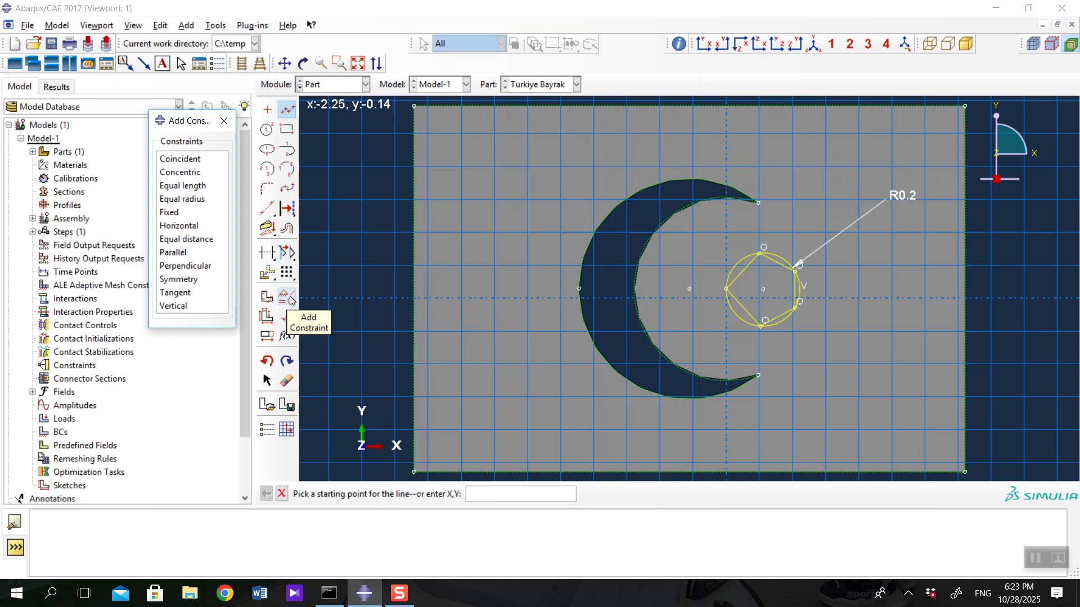
pyautogui.click(180, 186)
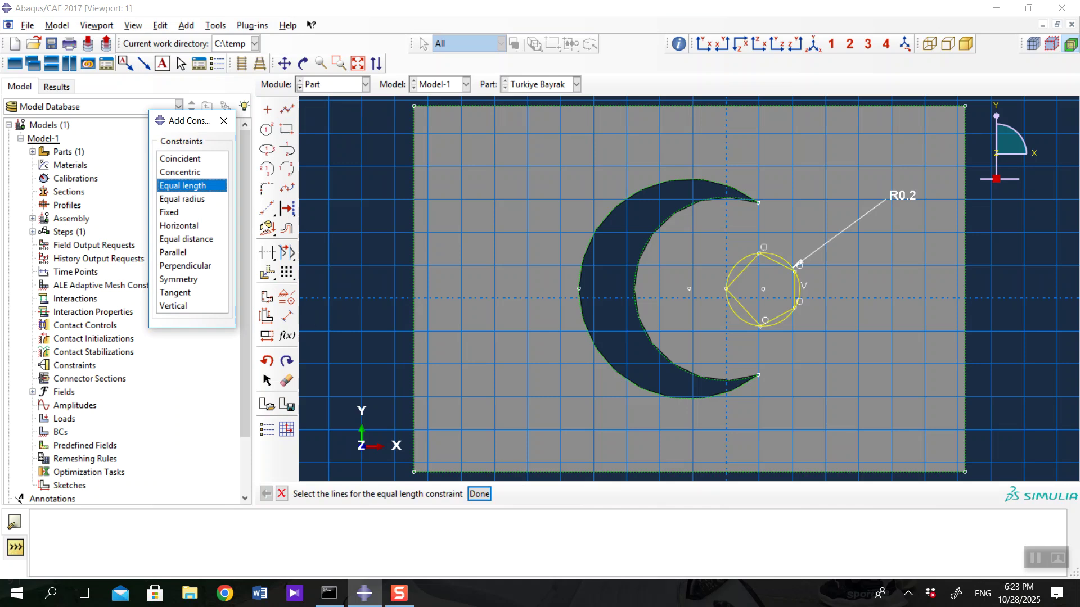
pyautogui.click(746, 268)
pyautogui.click(773, 261)
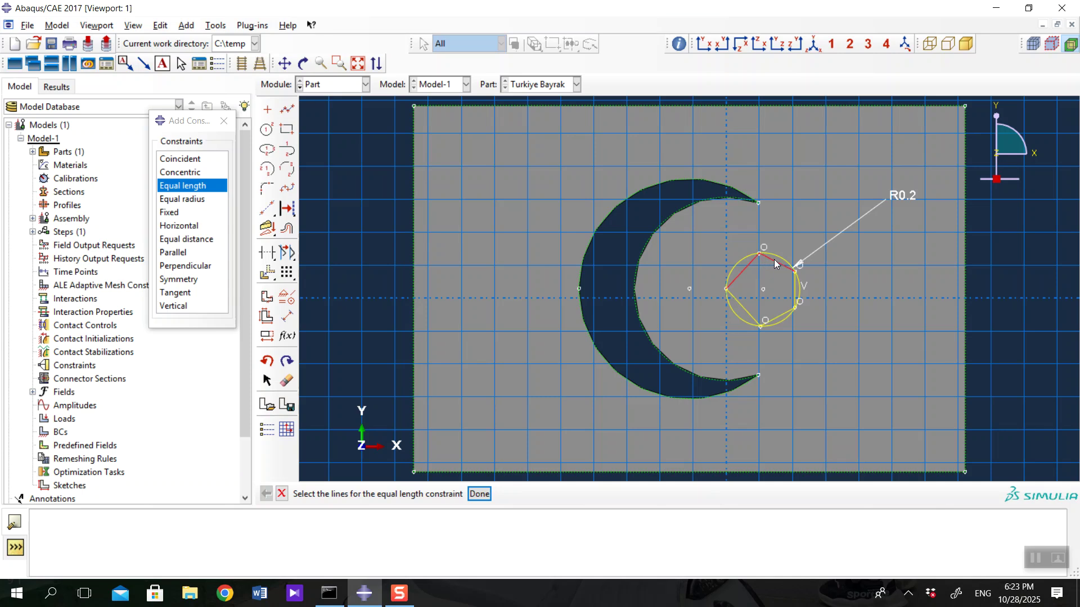
pyautogui.click(797, 295)
pyautogui.click(783, 315)
pyautogui.click(479, 493)
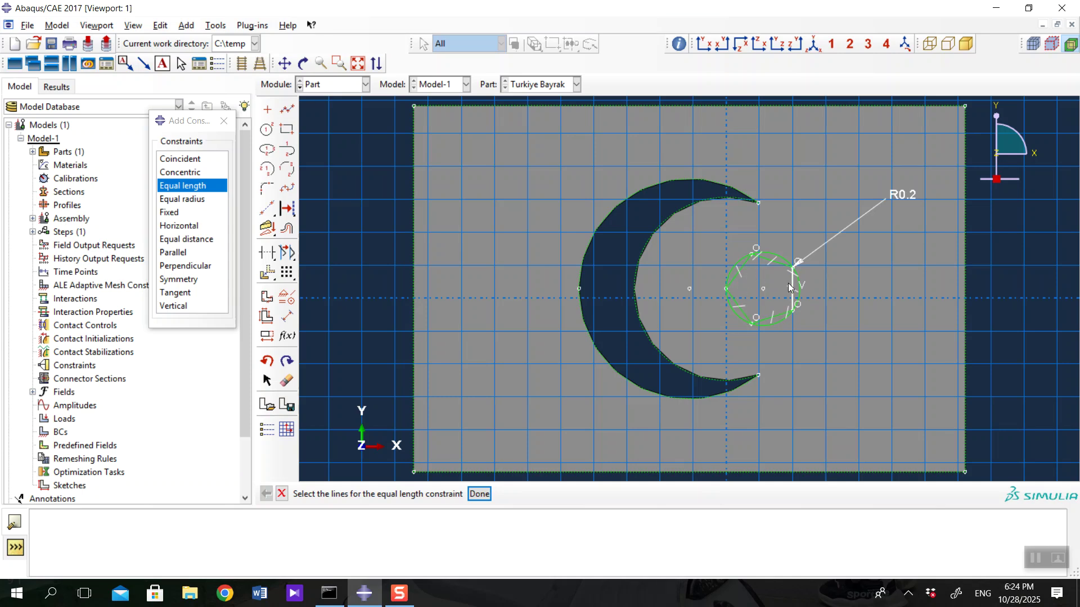
pyautogui.click(224, 121)
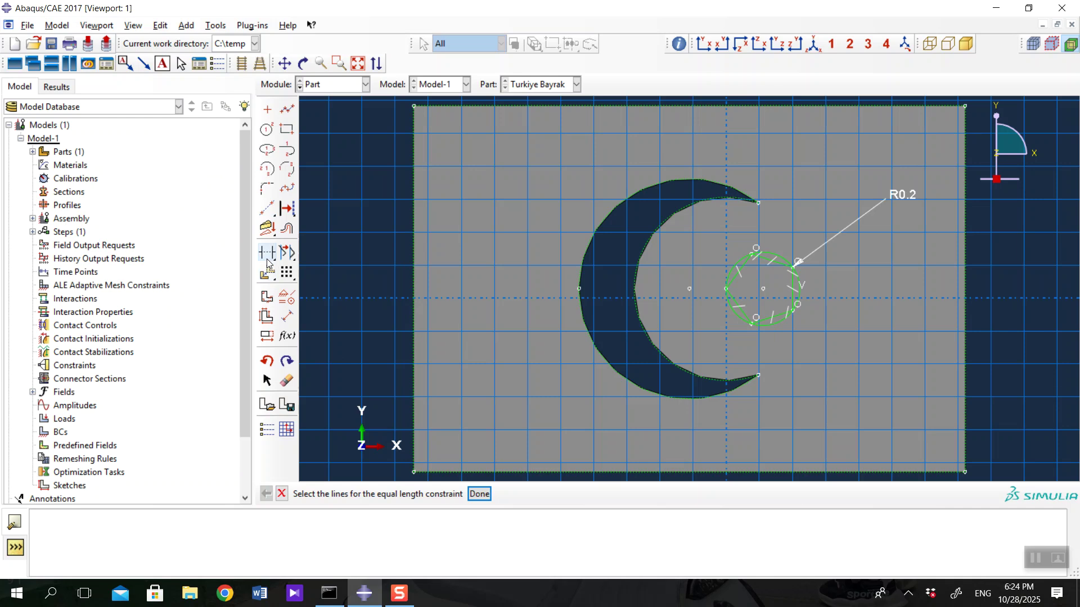
# Delete the circle around the pentagon.
pyautogui.click(286, 381)
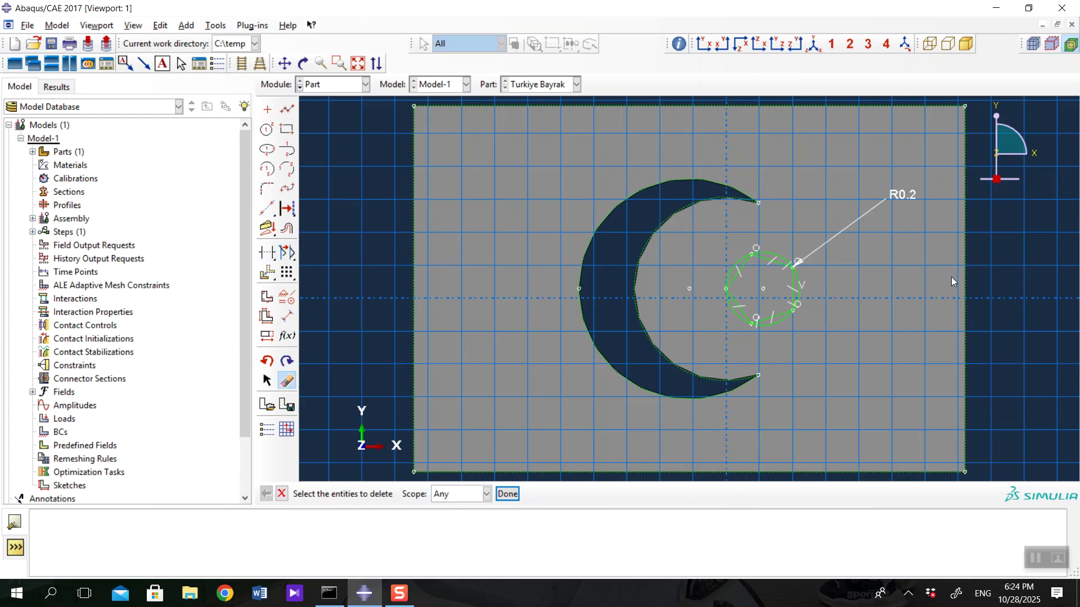
pyautogui.click(796, 279)
pyautogui.middleClick(823, 358)
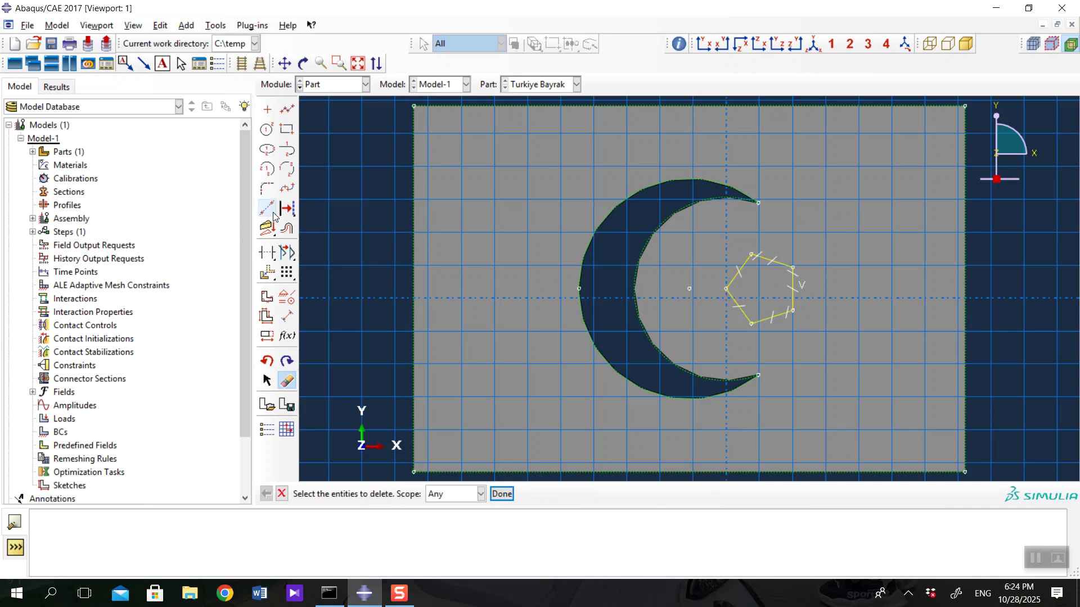
# Draw five connected diagonal lines between the pentagon's non-adjacent vertices to form a closed five-pointed star.
pyautogui.click(288, 111)
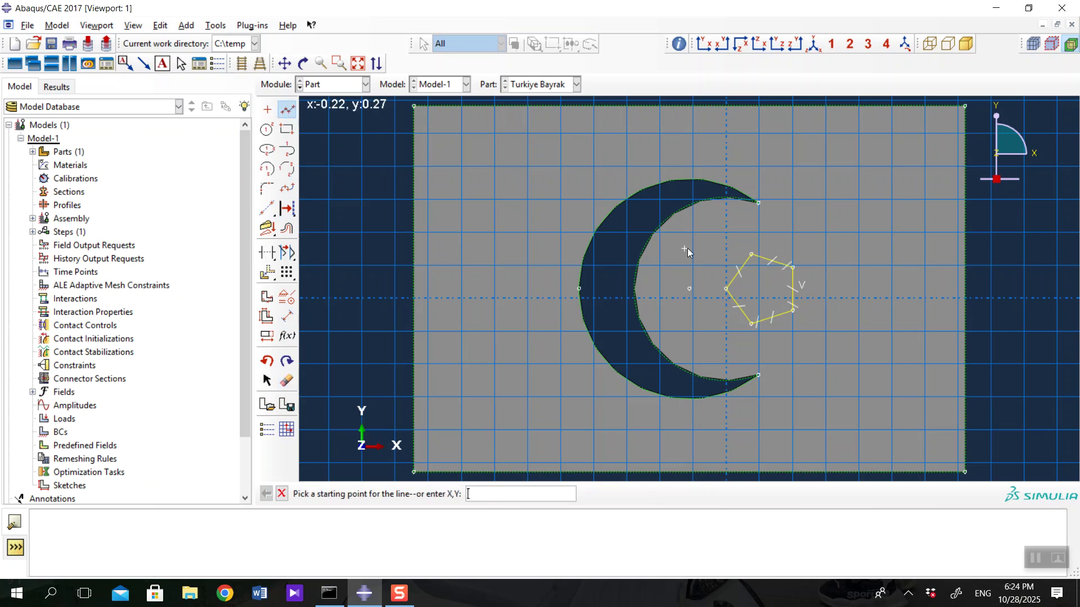
pyautogui.click(725, 288)
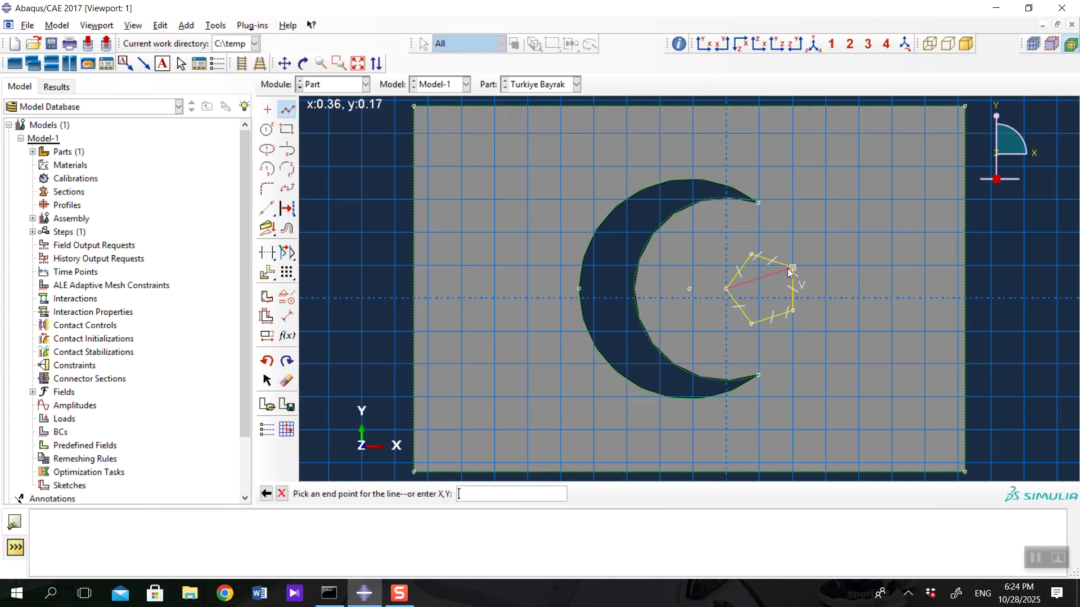
pyautogui.click(791, 269)
pyautogui.click(752, 323)
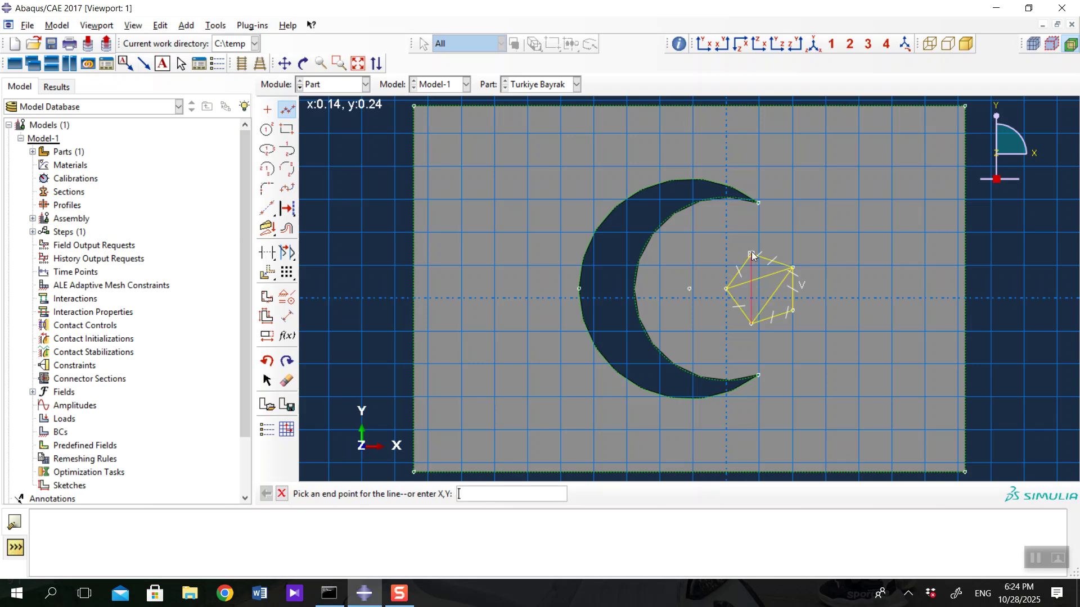
pyautogui.click(752, 254)
pyautogui.click(793, 310)
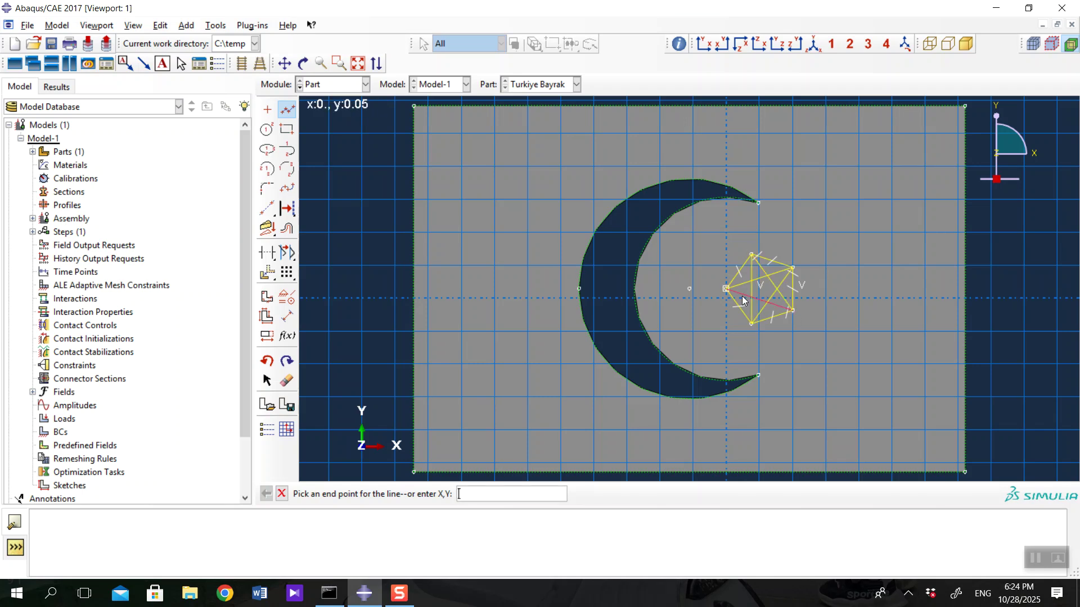
pyautogui.click(726, 288)
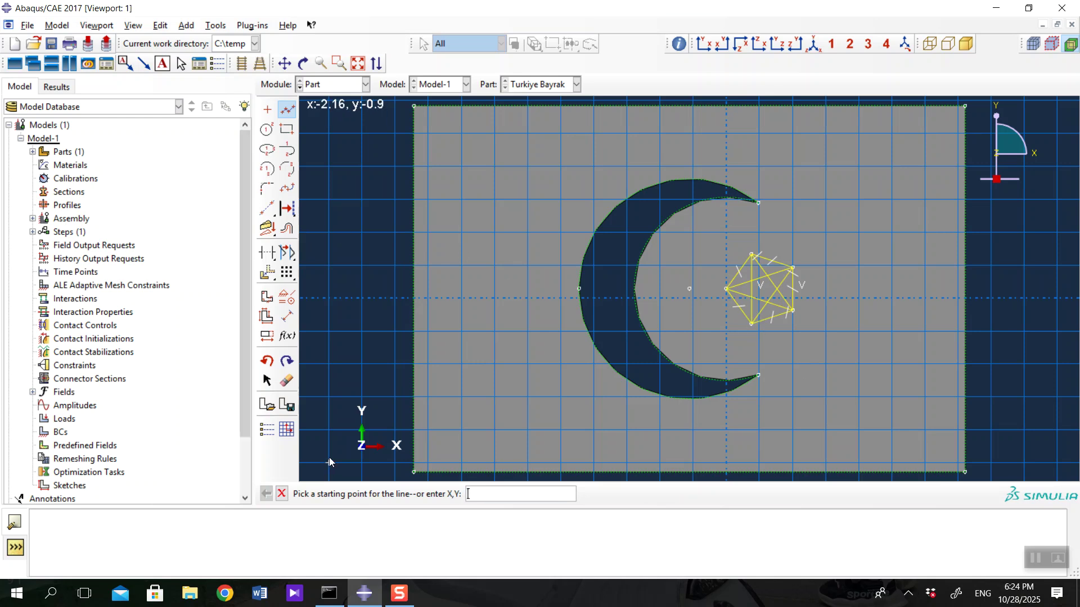
# Trim away the five outer sides of the pentagon, undoing any extra trim so the star's diagonals are kept.
pyautogui.click(267, 254)
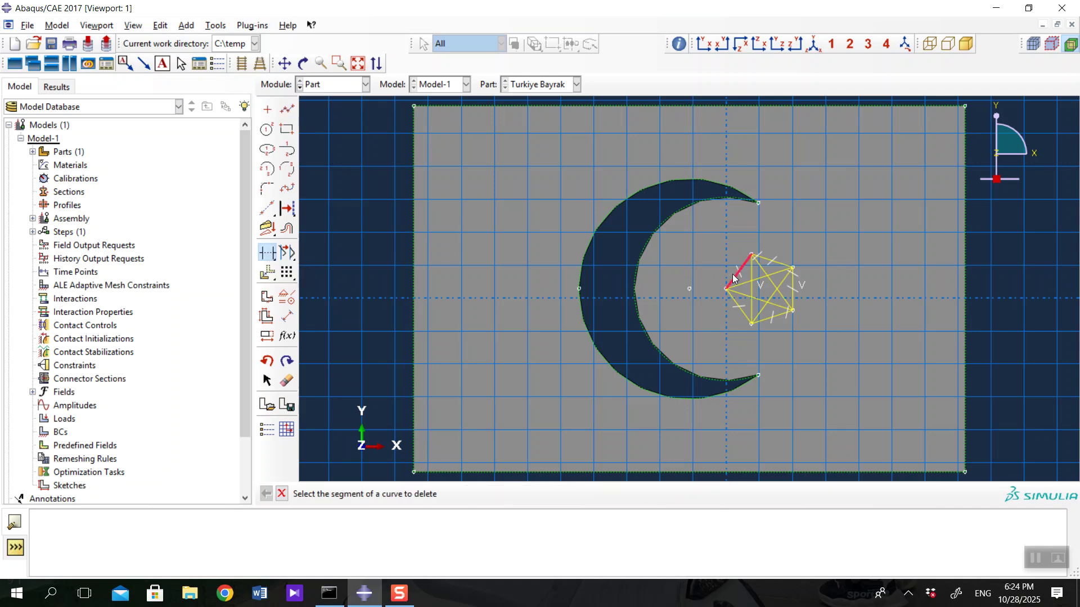
pyautogui.click(779, 266)
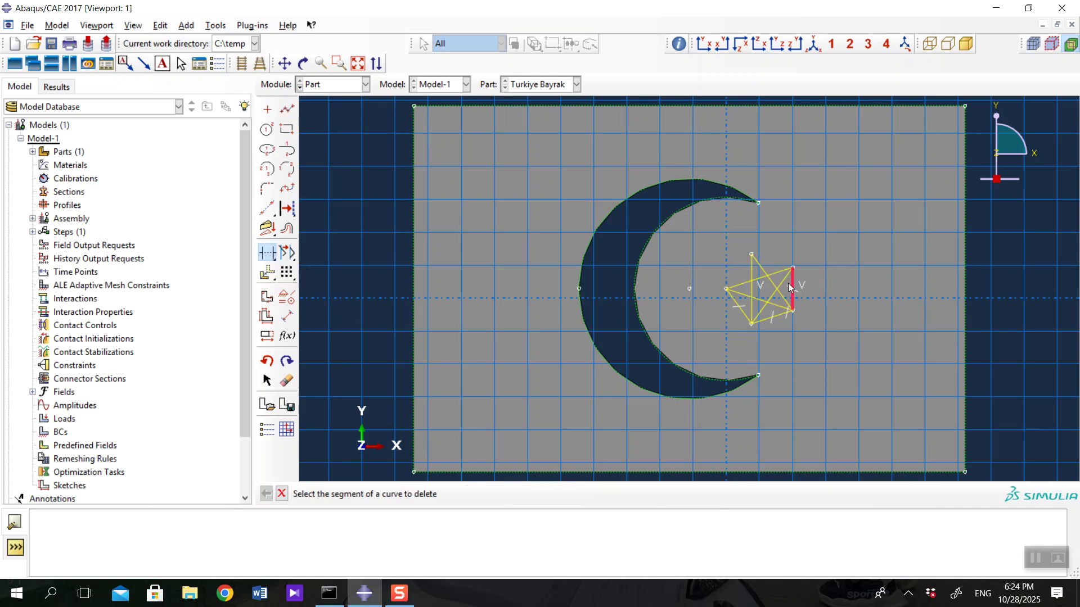
pyautogui.click(777, 318)
pyautogui.click(743, 312)
pyautogui.click(749, 290)
pyautogui.press('Escape')
pyautogui.hotkey('ctrl', 'z')
# Trim the inner crossing segments to leave only the star's outline, and complete the sketch to cut the star from the part.
pyautogui.scroll(-1, 769, 292)
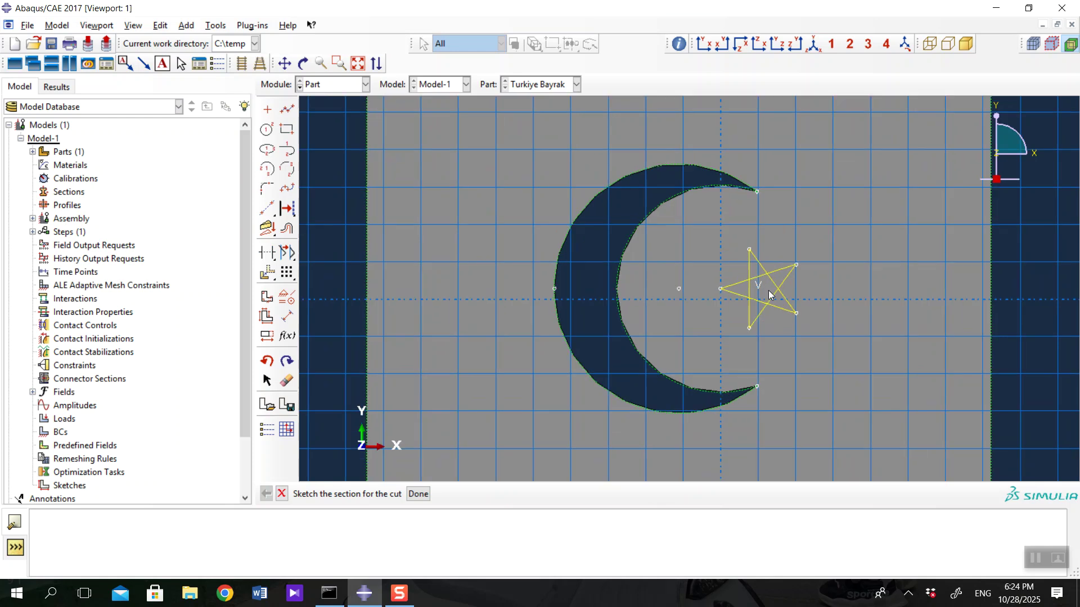
pyautogui.scroll(-2, 769, 294)
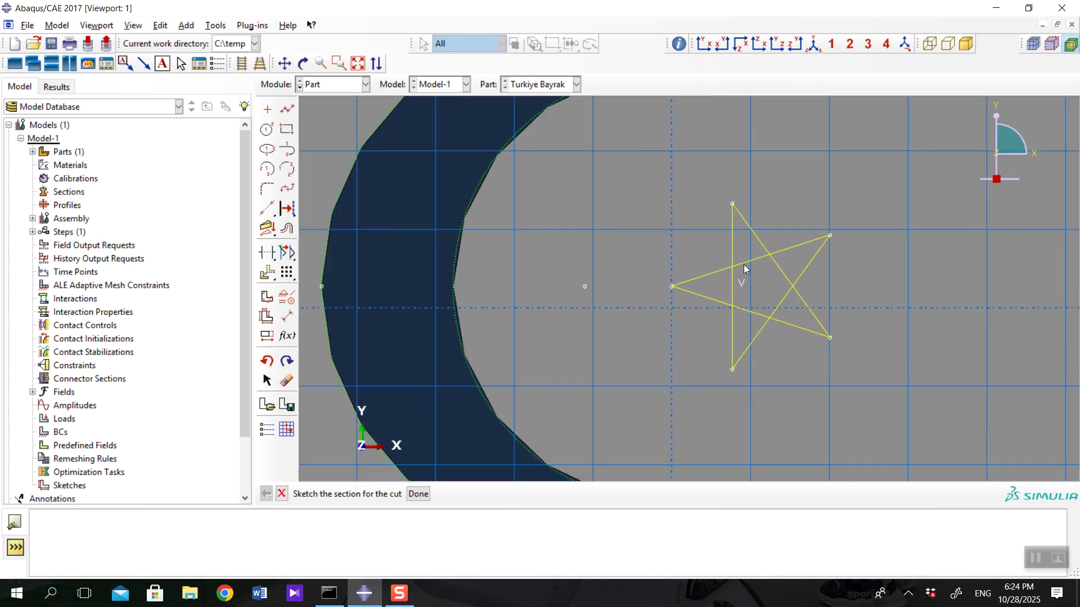
pyautogui.click(269, 254)
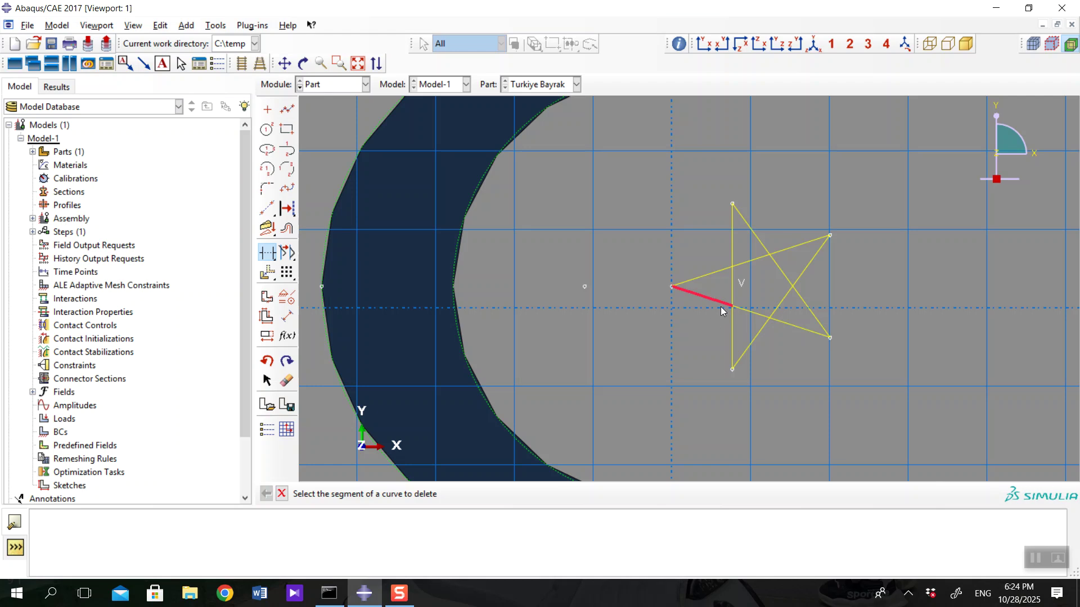
pyautogui.click(778, 274)
pyautogui.click(781, 303)
pyautogui.click(751, 313)
pyautogui.scroll(1, 677, 343)
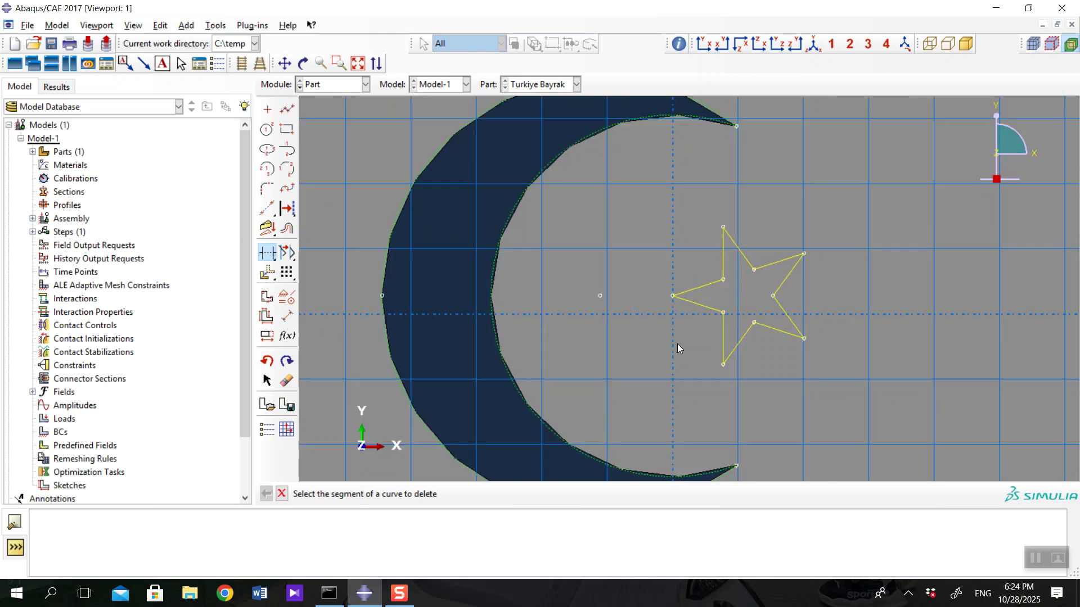
pyautogui.scroll(3, 677, 343)
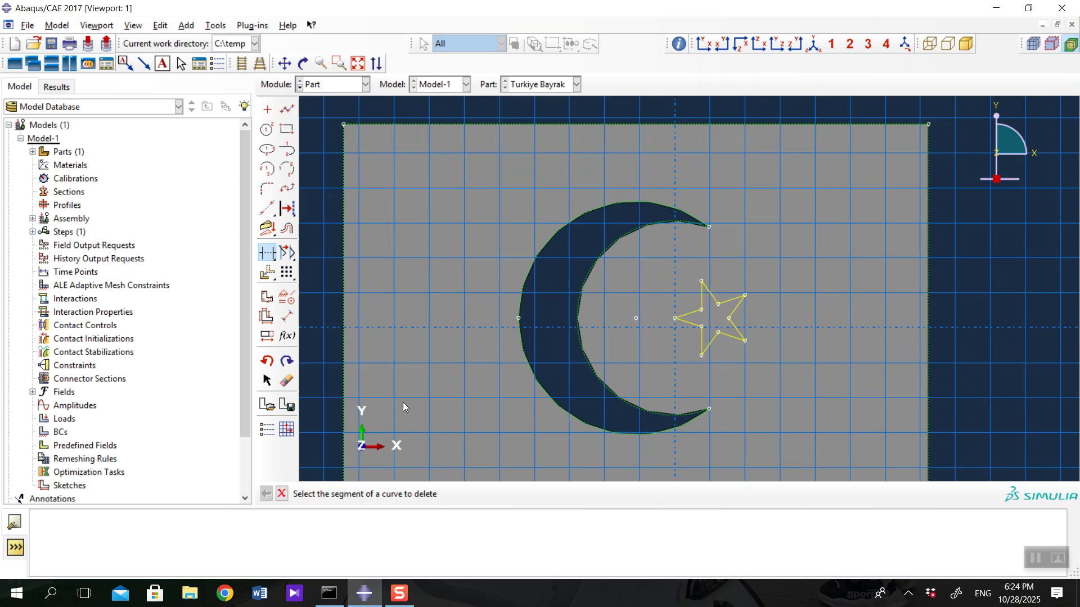
pyautogui.click(269, 254)
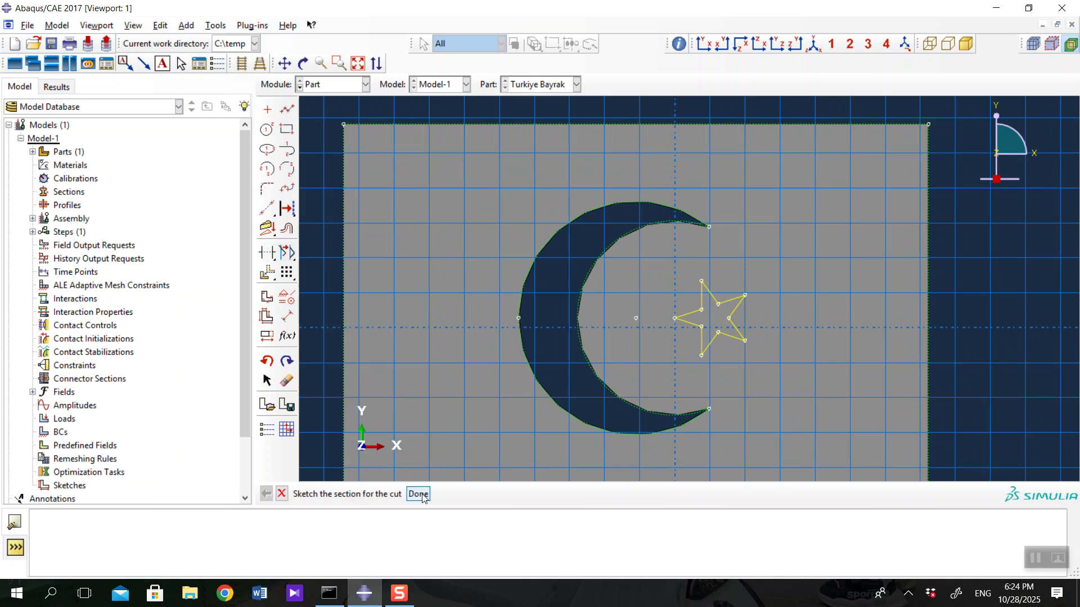
pyautogui.click(422, 495)
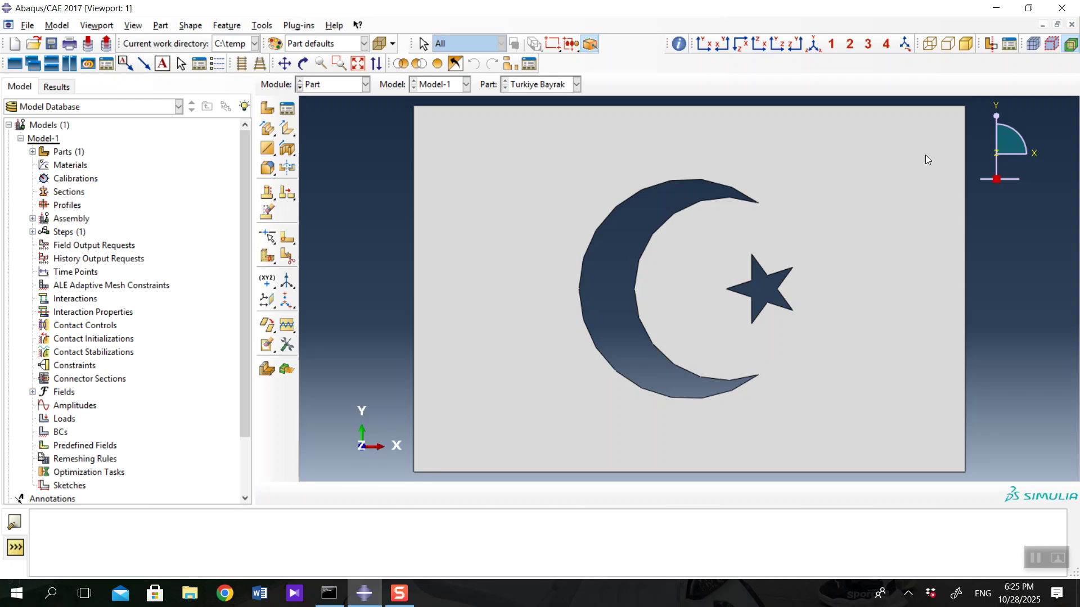
# Switch to the Property module and start a new material named Steel.
pyautogui.click(326, 86)
pyautogui.click(327, 115)
pyautogui.click(268, 108)
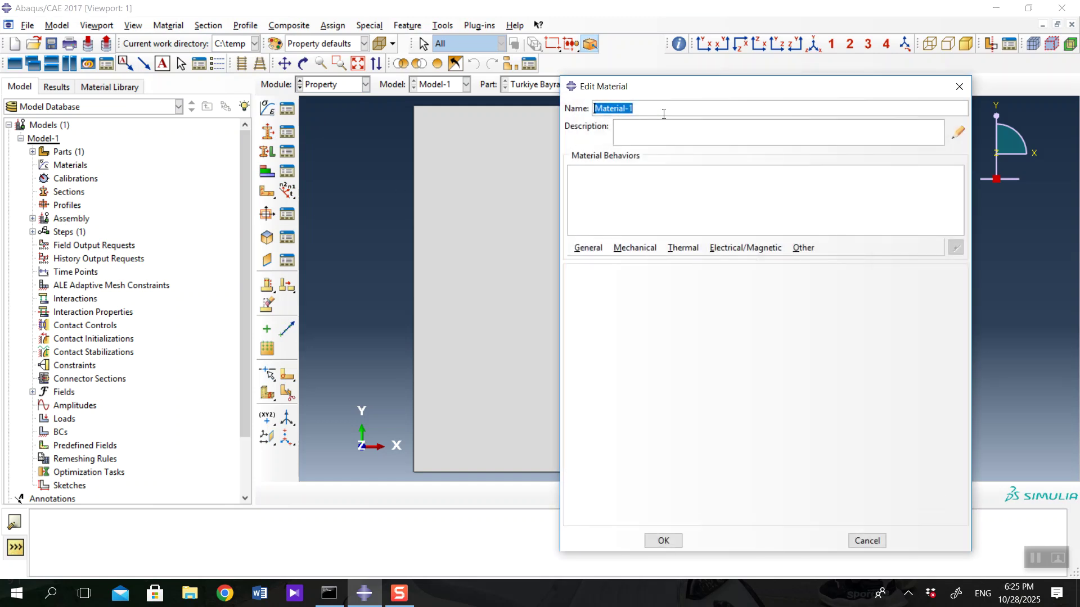
pyautogui.write('Stee')
# Give the material isotropic elastic behavior with a Young's modulus of 200e9 and a Poisson's ratio of 0.3, and submit it.
pyautogui.click(635, 247)
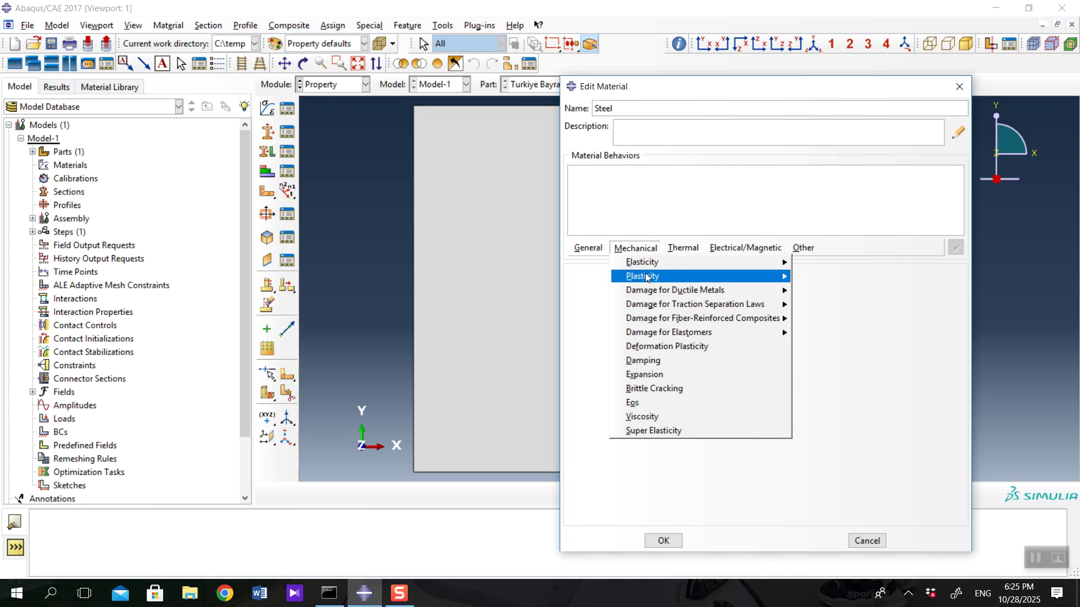
pyautogui.moveTo(684, 266)
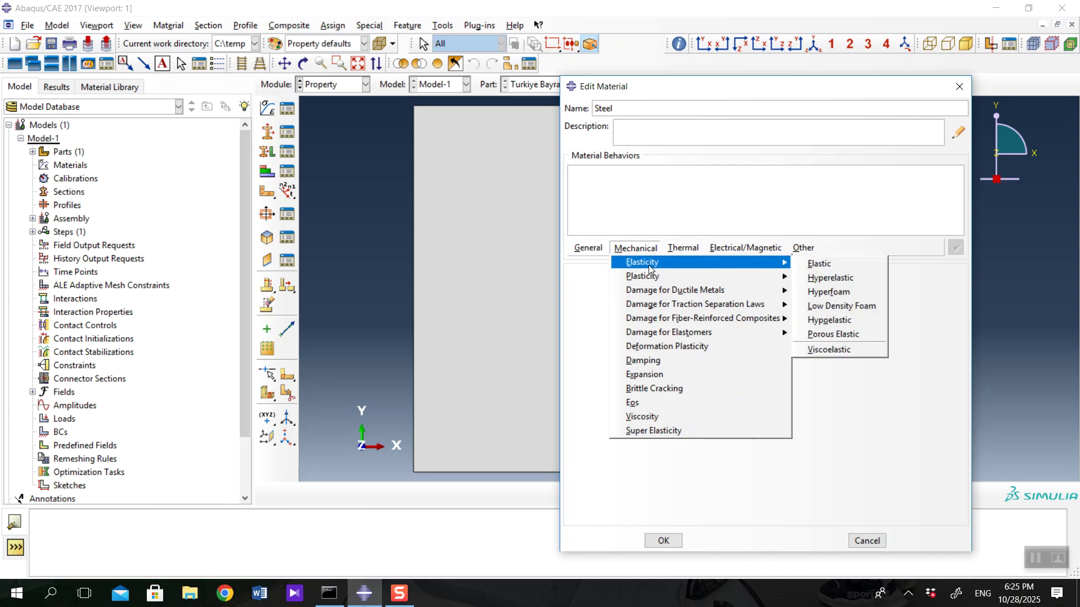
pyautogui.click(819, 266)
pyautogui.click(616, 439)
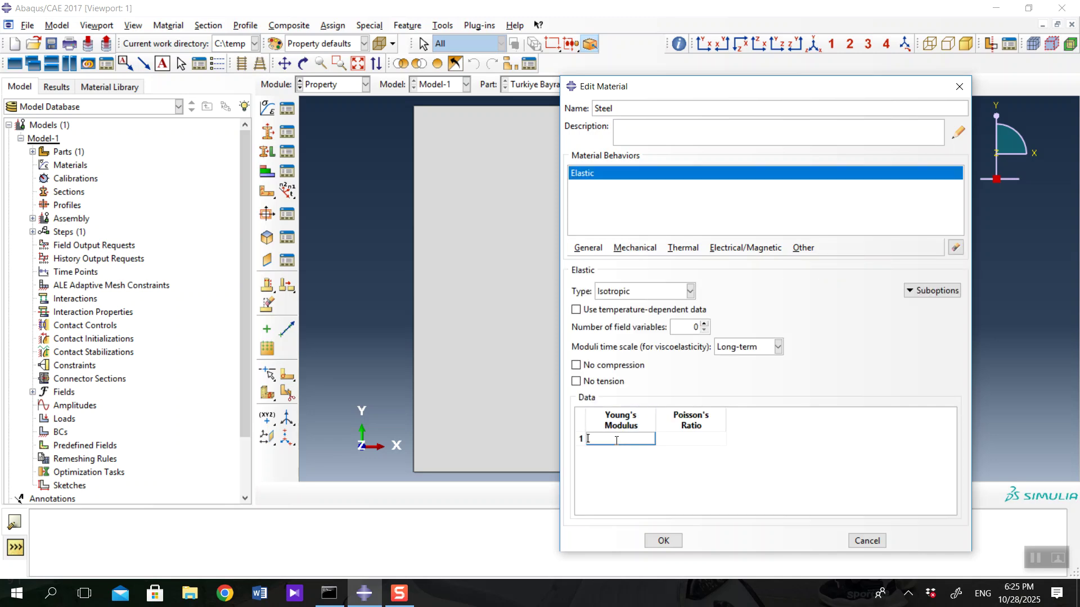
pyautogui.write('200e9')
pyautogui.click(691, 444)
pyautogui.write('0.3')
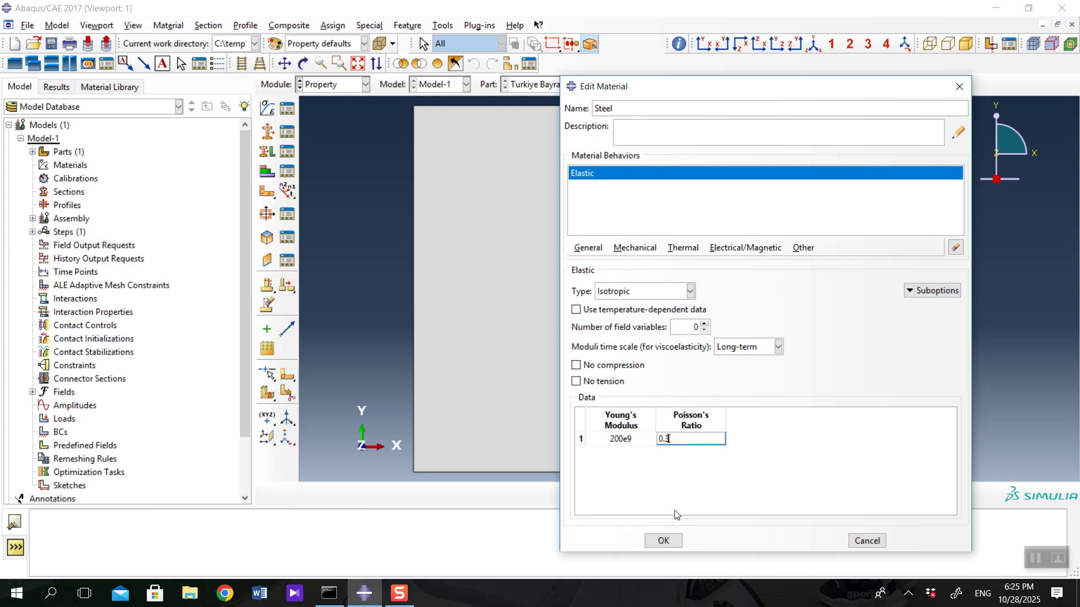
pyautogui.click(663, 541)
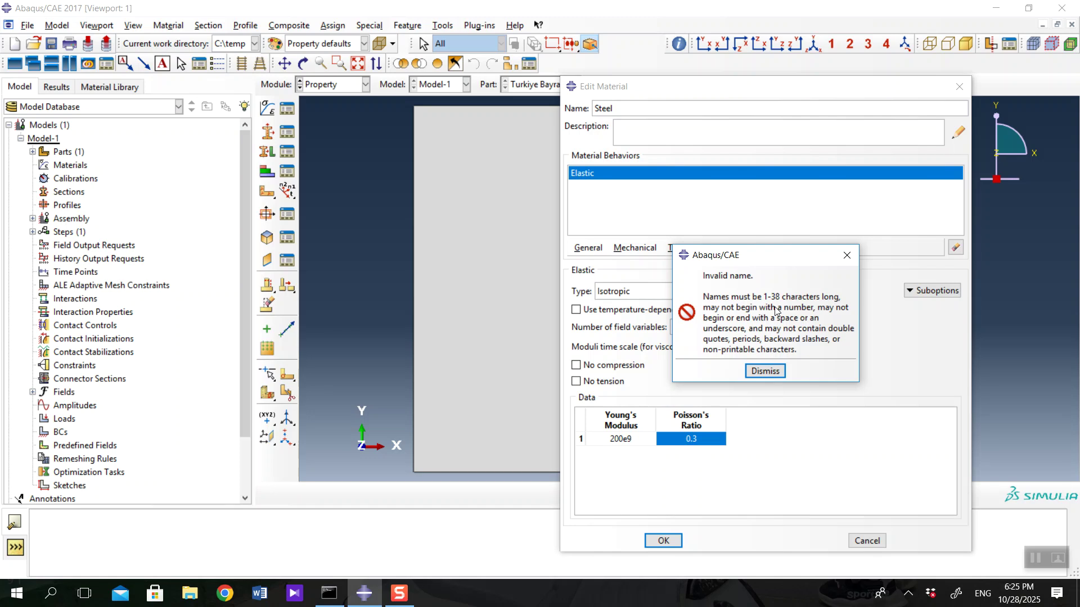
# Correct the material name to a valid Steel without stray characters and save the material.
pyautogui.click(773, 372)
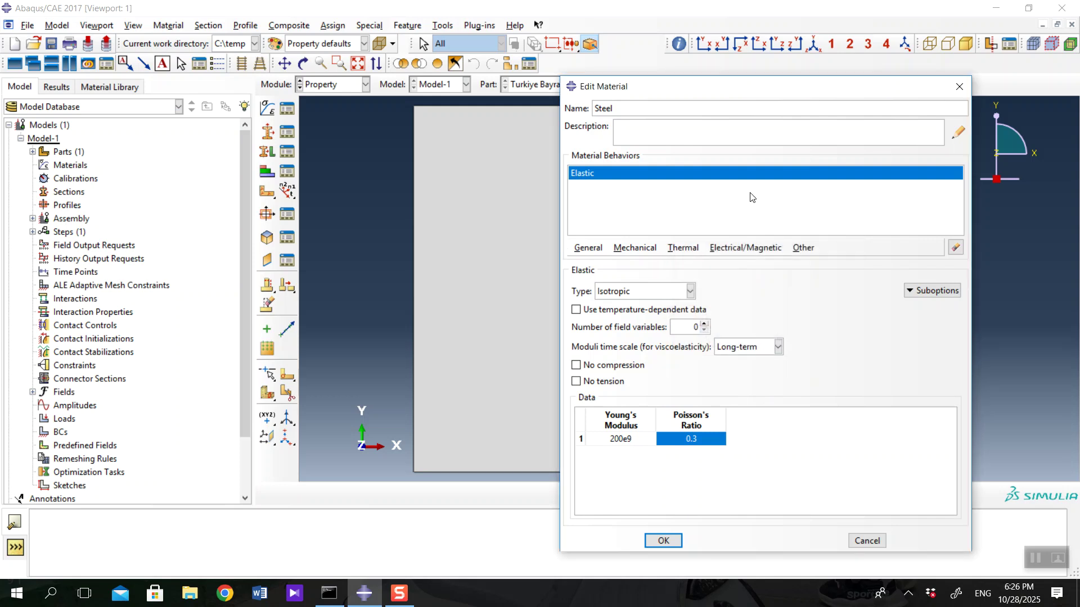
pyautogui.click(630, 110)
pyautogui.click(624, 110)
pyautogui.click(664, 541)
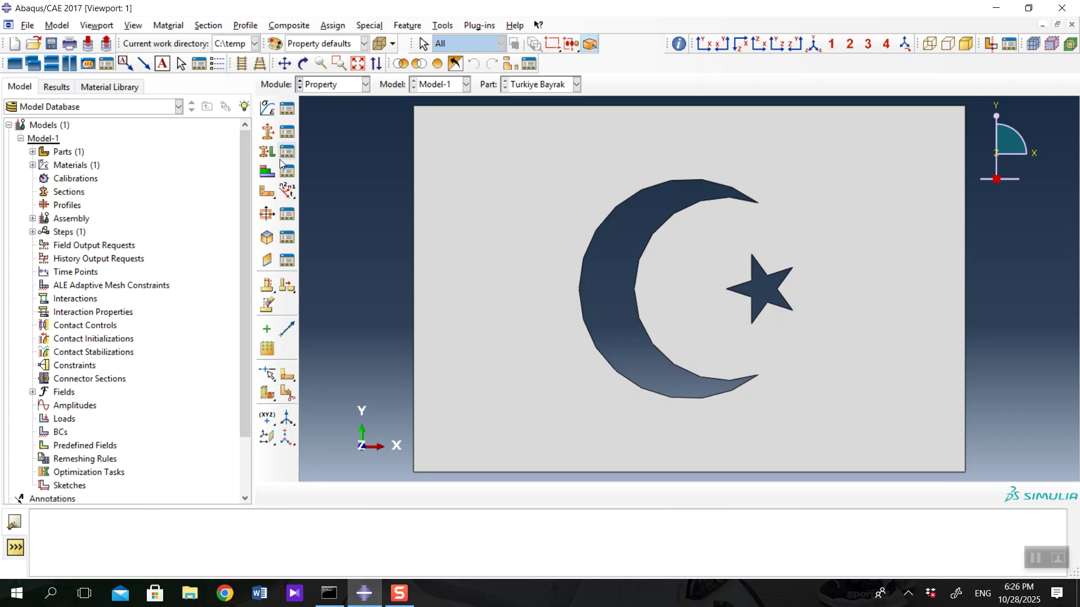
# Create a solid homogeneous section named Section-1 using Steel, with a plane stress/strain thickness of 10e-3.
pyautogui.click(267, 131)
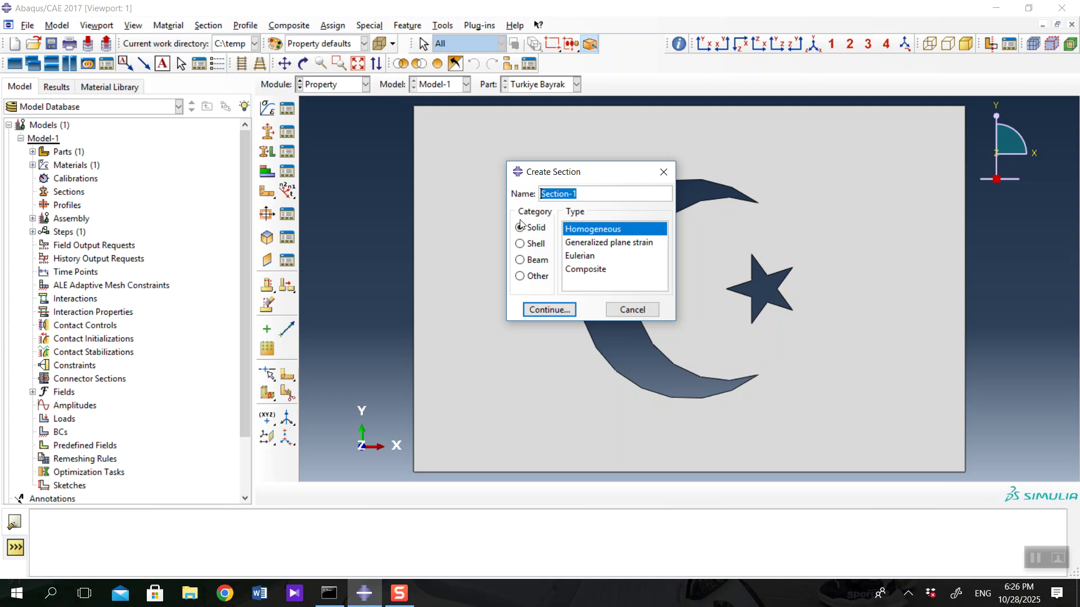
pyautogui.click(545, 311)
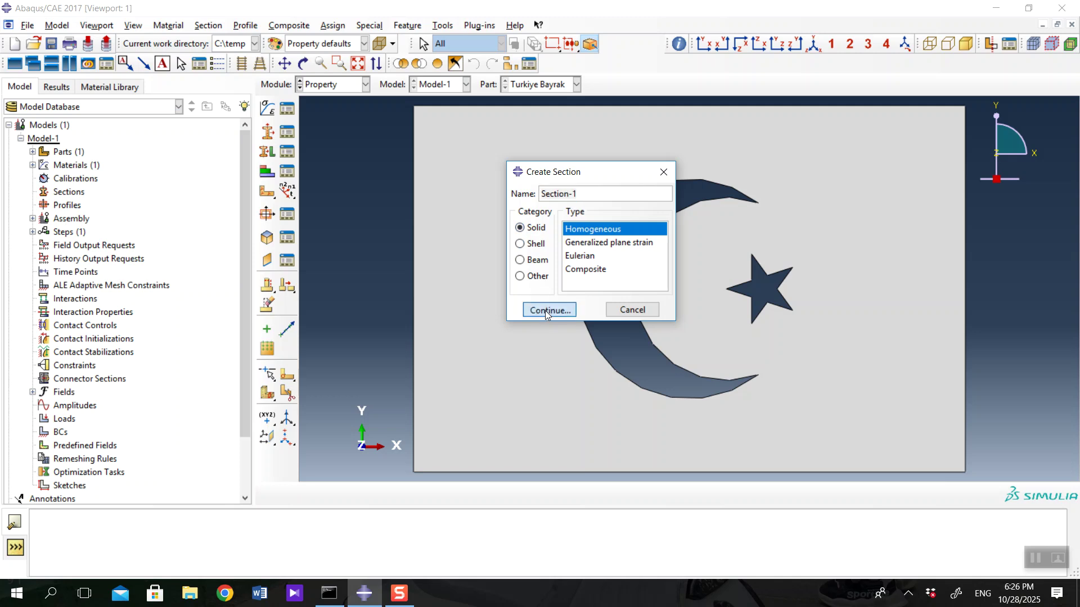
pyautogui.click(384, 185)
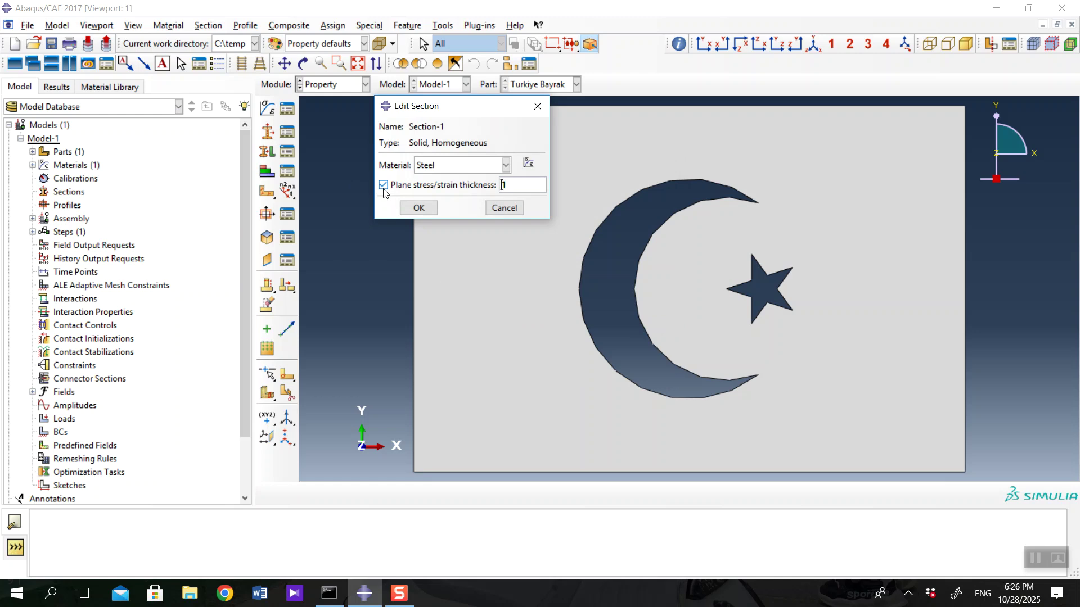
pyautogui.doubleClick(502, 185)
pyautogui.write('0e-3')
pyautogui.click(419, 208)
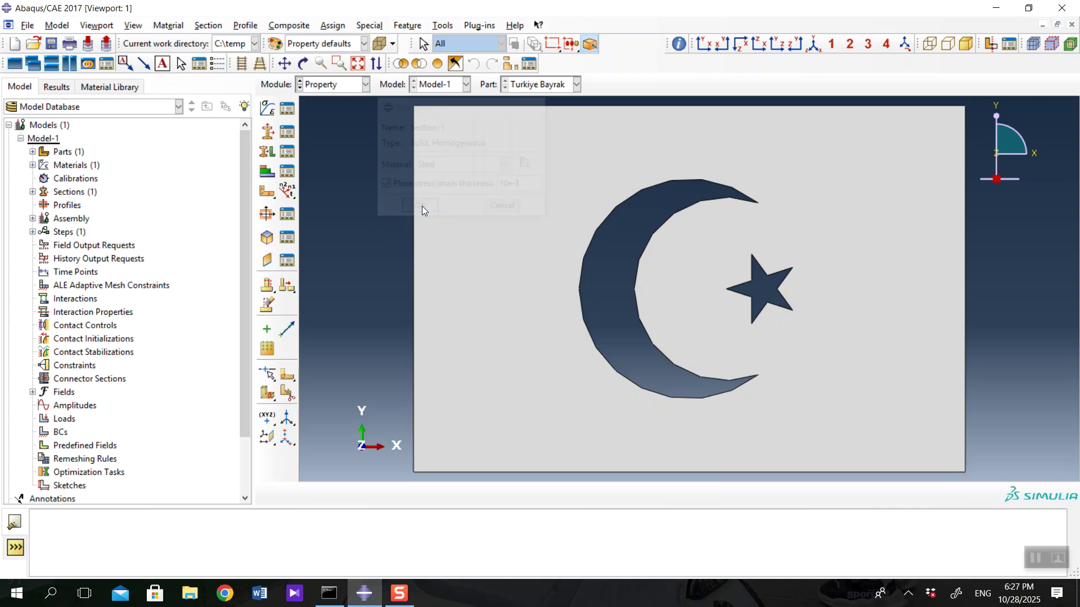
# Assign Section-1 to the whole flag face as set Set-1, taking the thickness from the section.
pyautogui.click(268, 153)
pyautogui.click(495, 194)
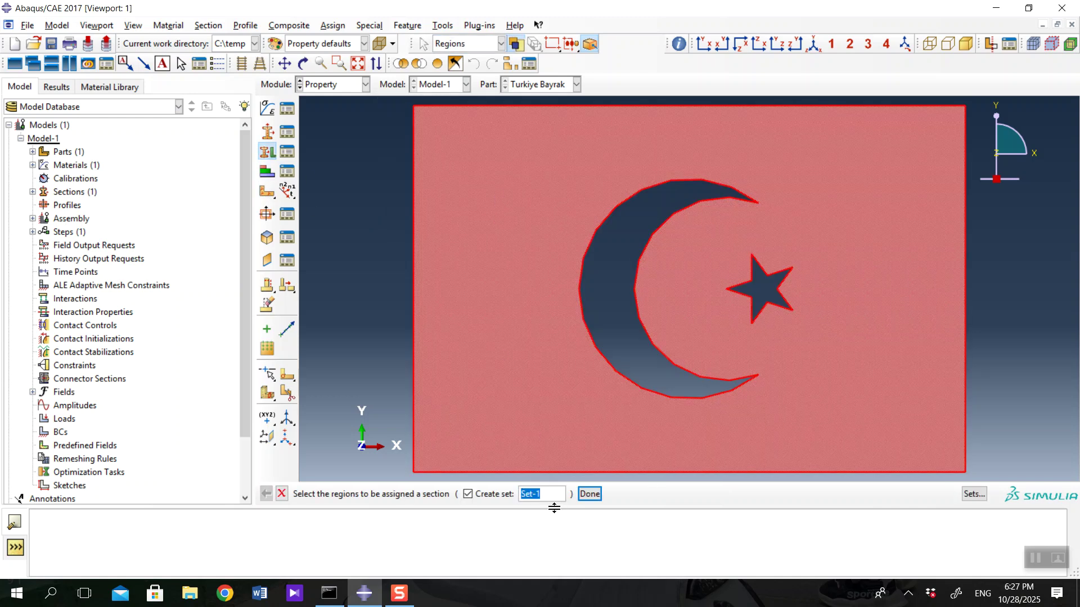
pyautogui.click(589, 494)
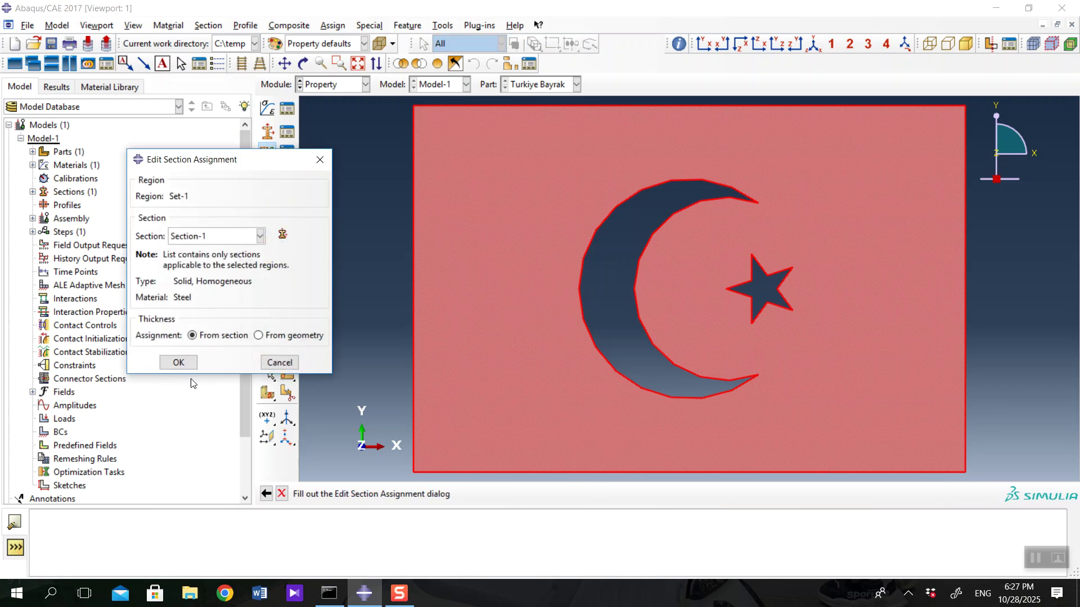
pyautogui.click(175, 366)
# Switch to the Assembly module and create an independent instance of the Turkiye Bayrak part.
pyautogui.click(315, 85)
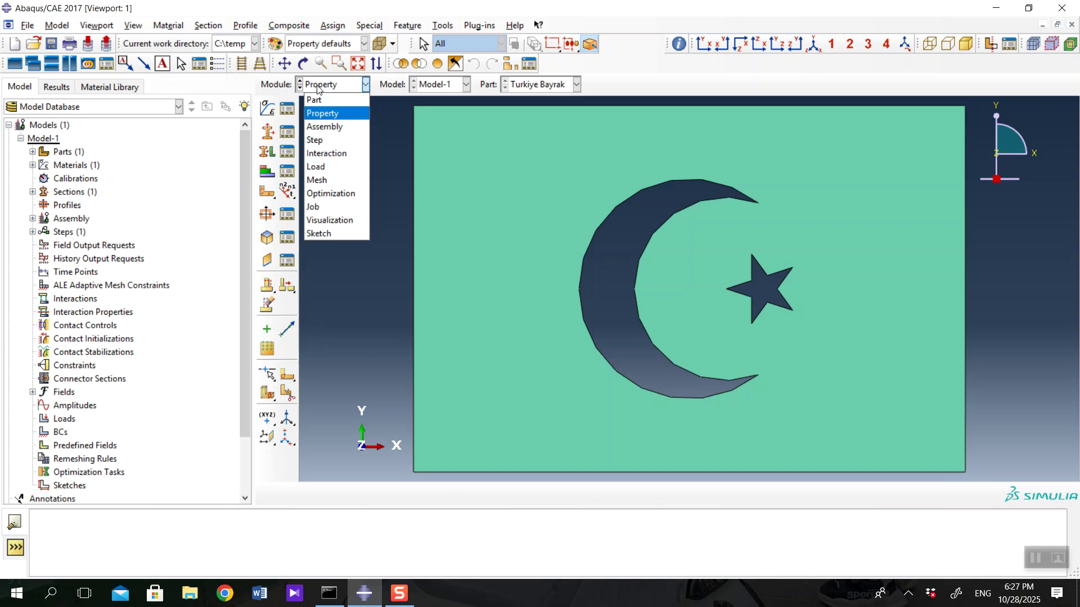
pyautogui.click(323, 127)
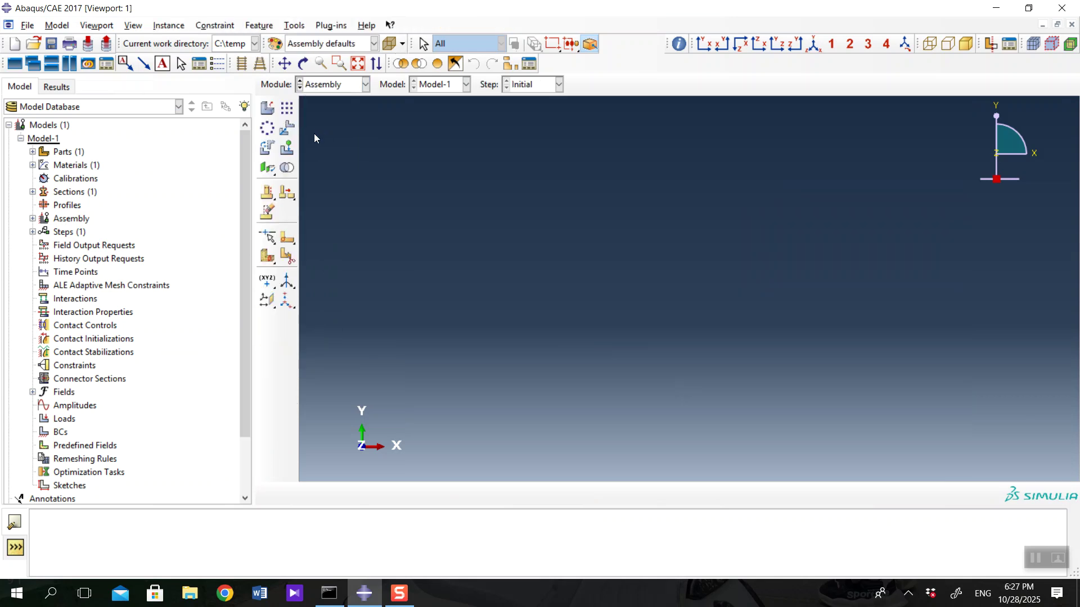
pyautogui.click(267, 108)
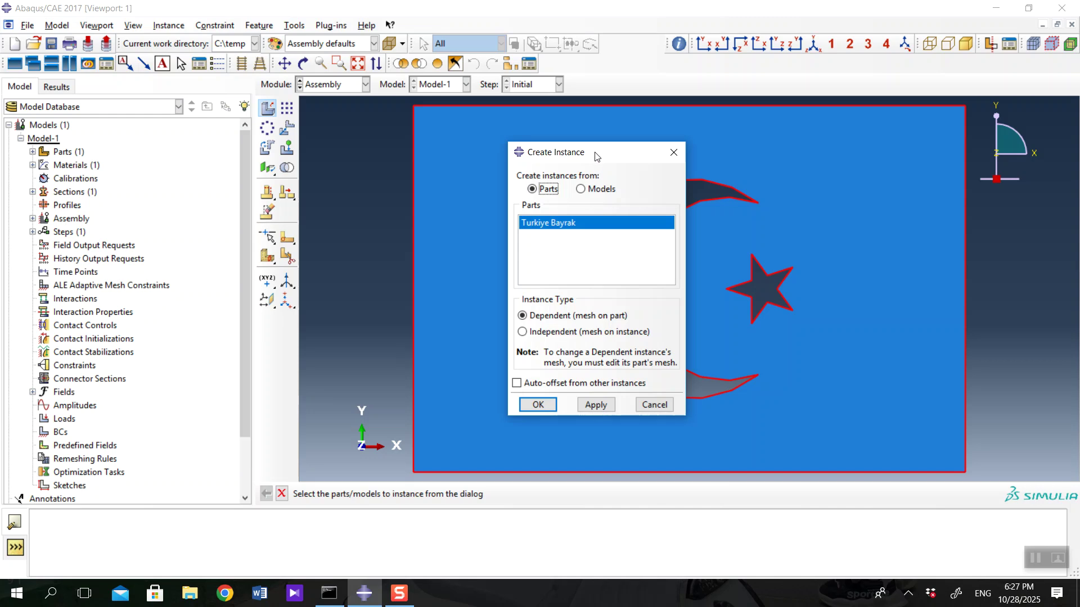
pyautogui.moveTo(597, 156); pyautogui.dragTo(337, 151)
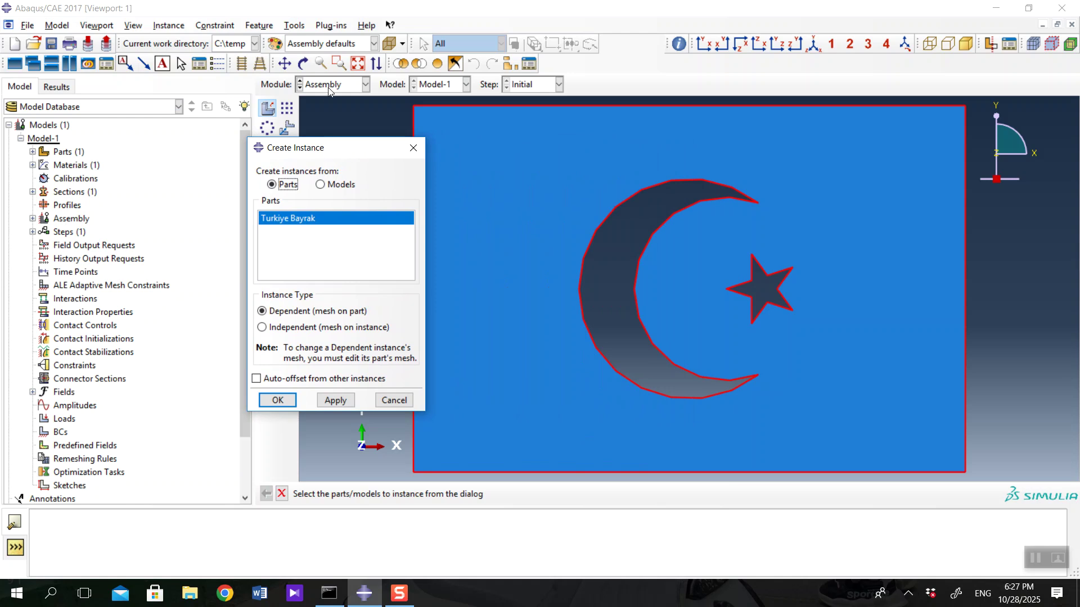
pyautogui.click(294, 330)
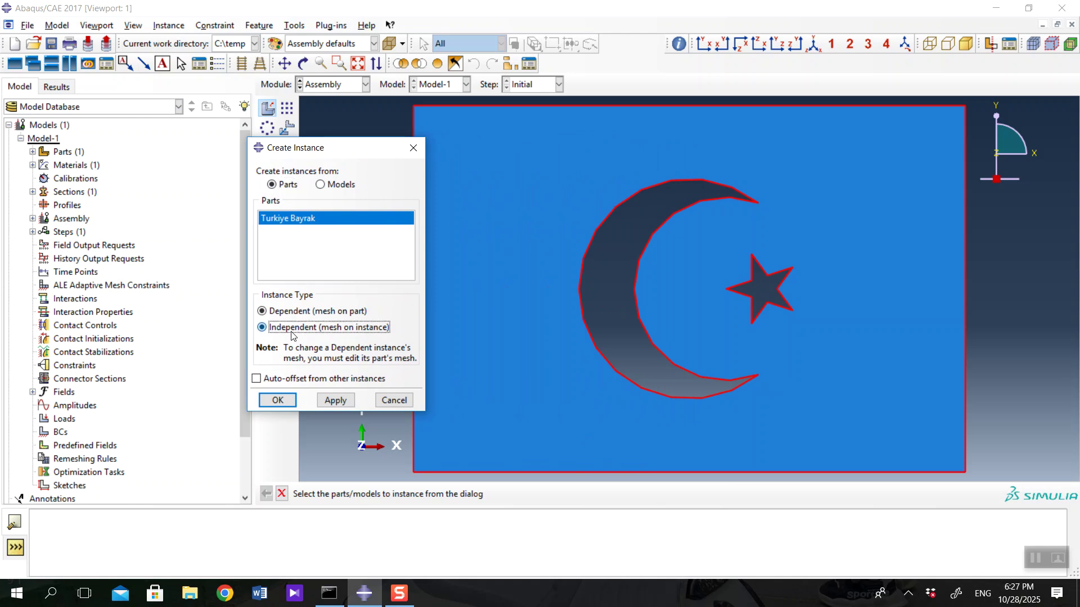
pyautogui.click(277, 400)
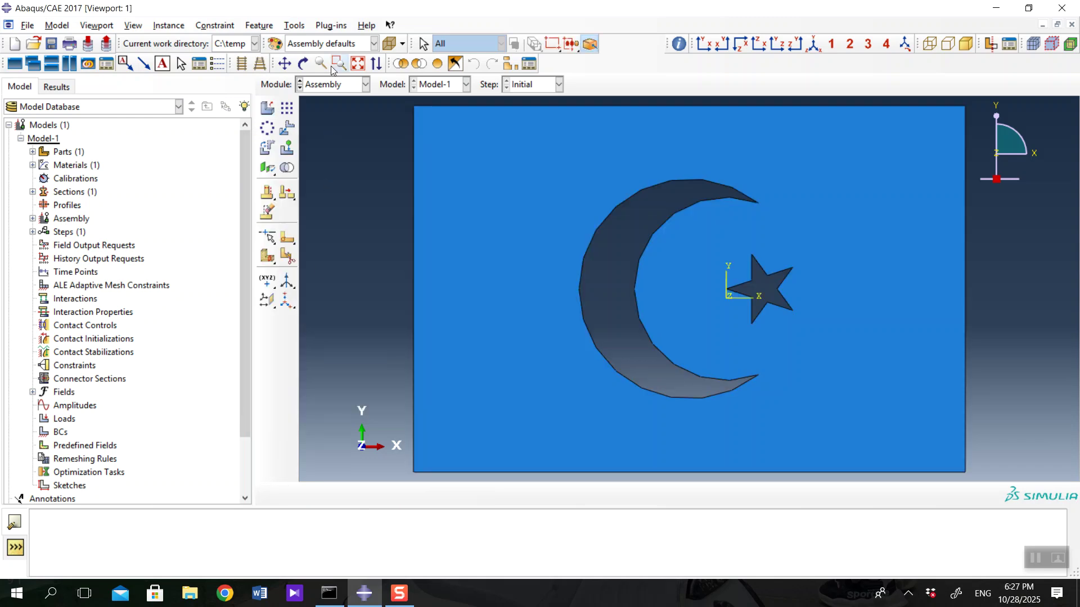
# Create a Static, General step after the Initial step, keeping the time period at 1 and Nlgeom off.
pyautogui.click(338, 85)
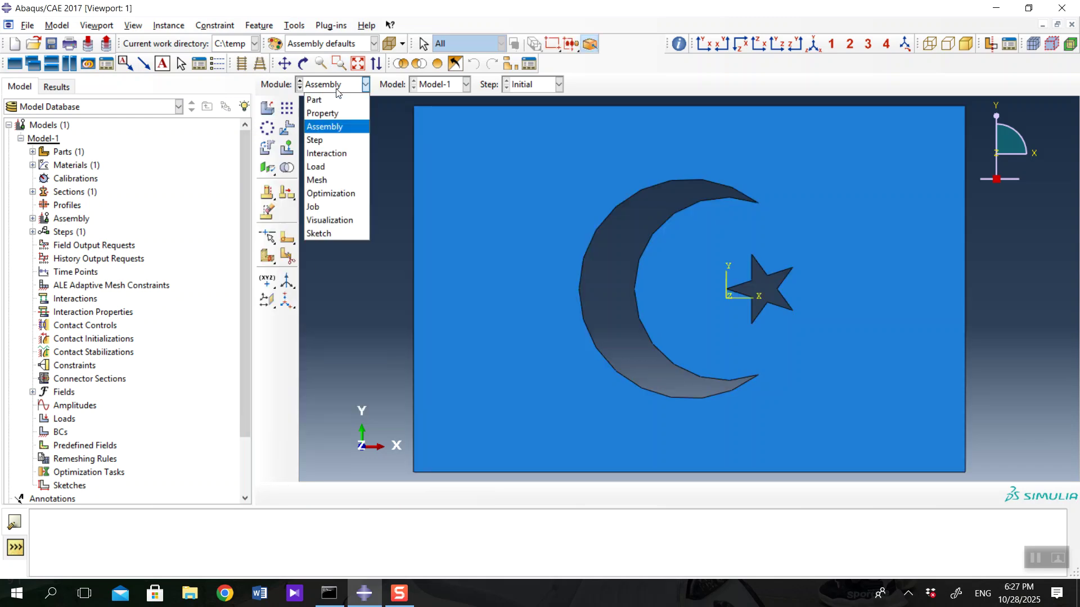
pyautogui.click(329, 138)
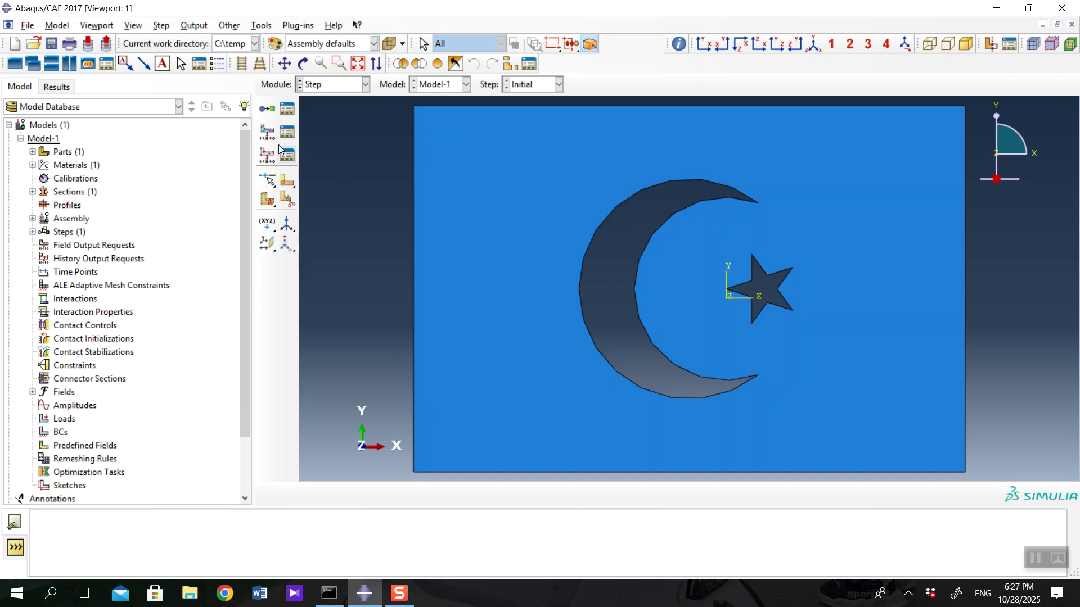
pyautogui.click(268, 110)
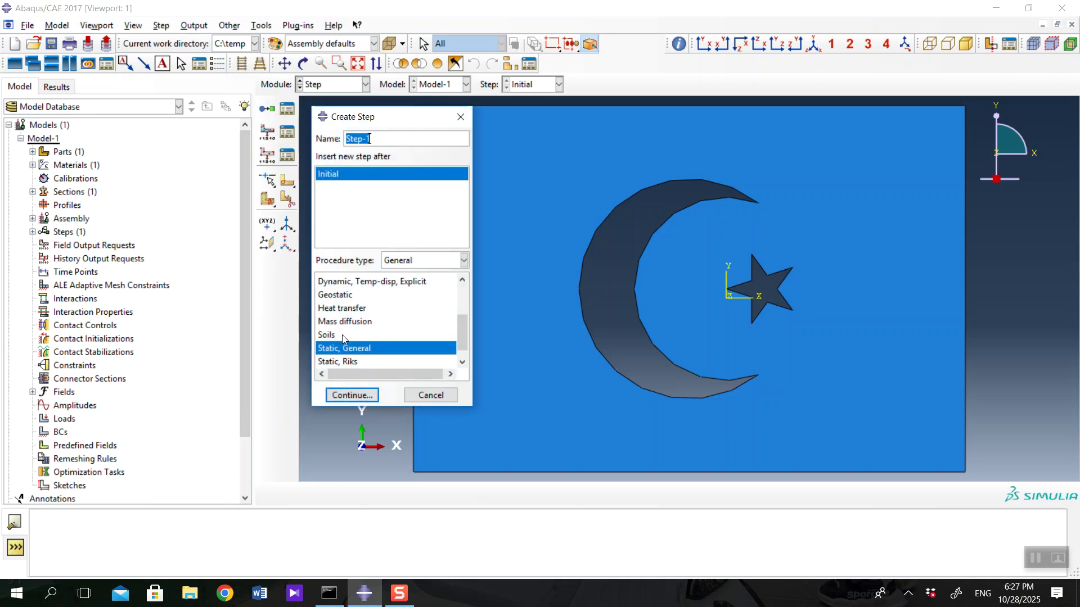
pyautogui.moveTo(400, 116); pyautogui.dragTo(398, 144)
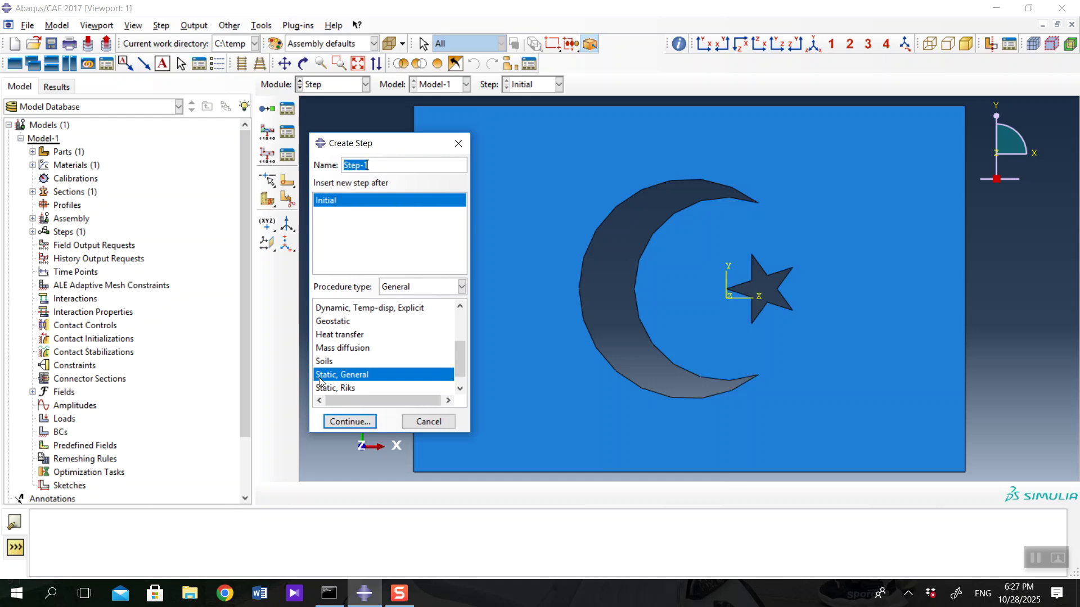
pyautogui.click(349, 421)
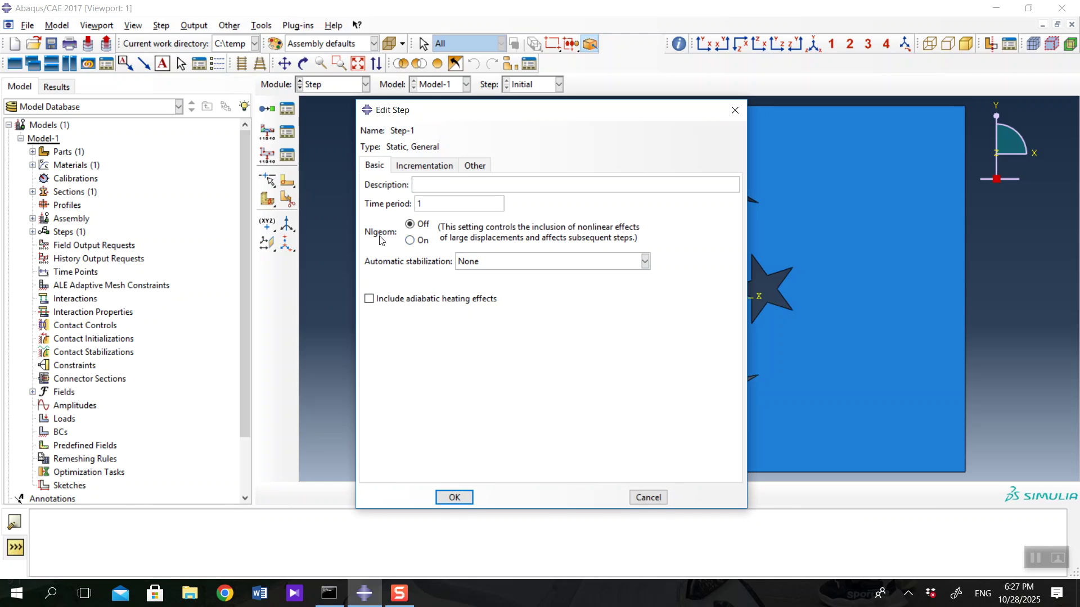
pyautogui.click(410, 240)
pyautogui.click(419, 227)
pyautogui.click(454, 498)
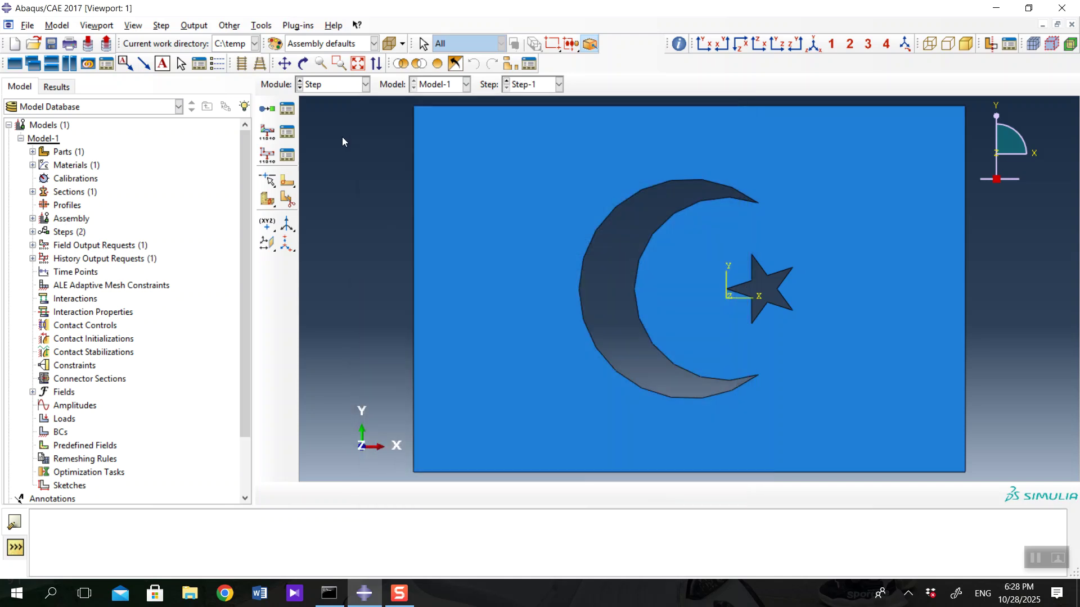
# In the Load module, create a Displacement/Rotation boundary condition in Step-1 on the flag's left edge with U1 set to 0.
pyautogui.click(327, 84)
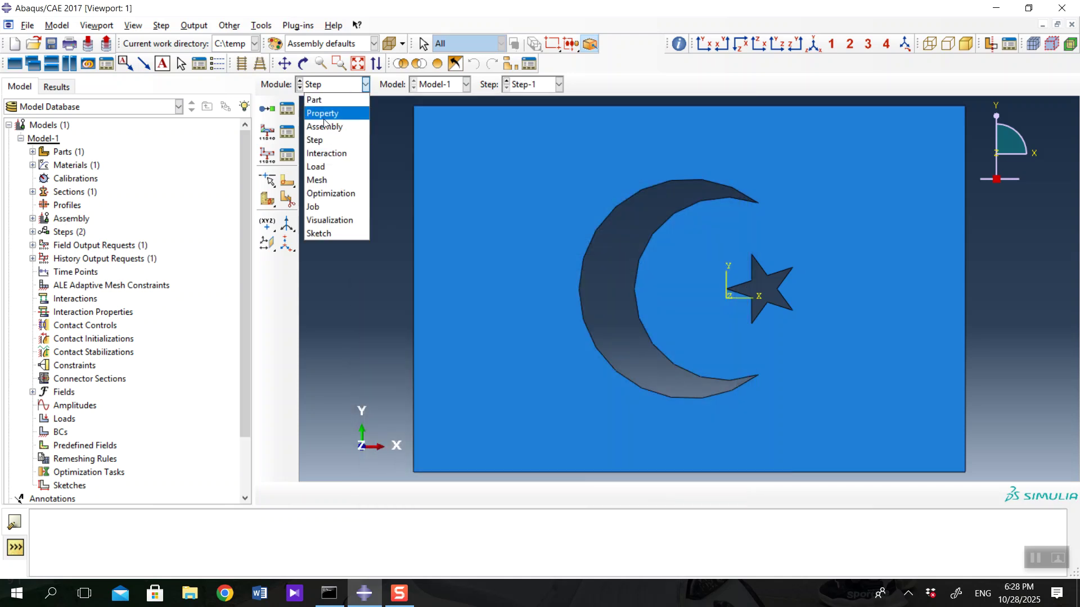
pyautogui.click(329, 169)
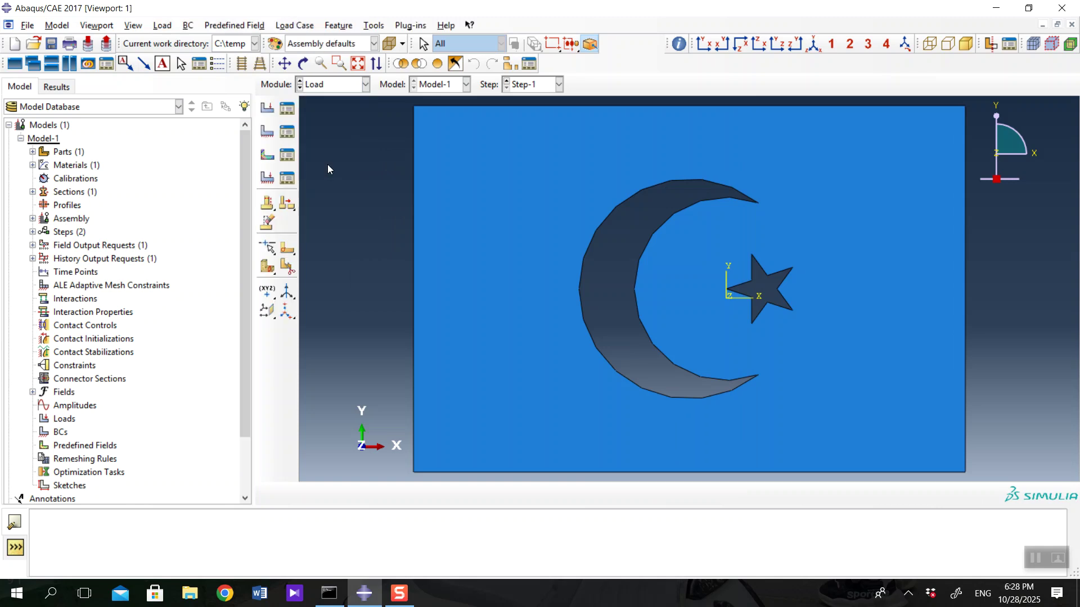
pyautogui.click(269, 134)
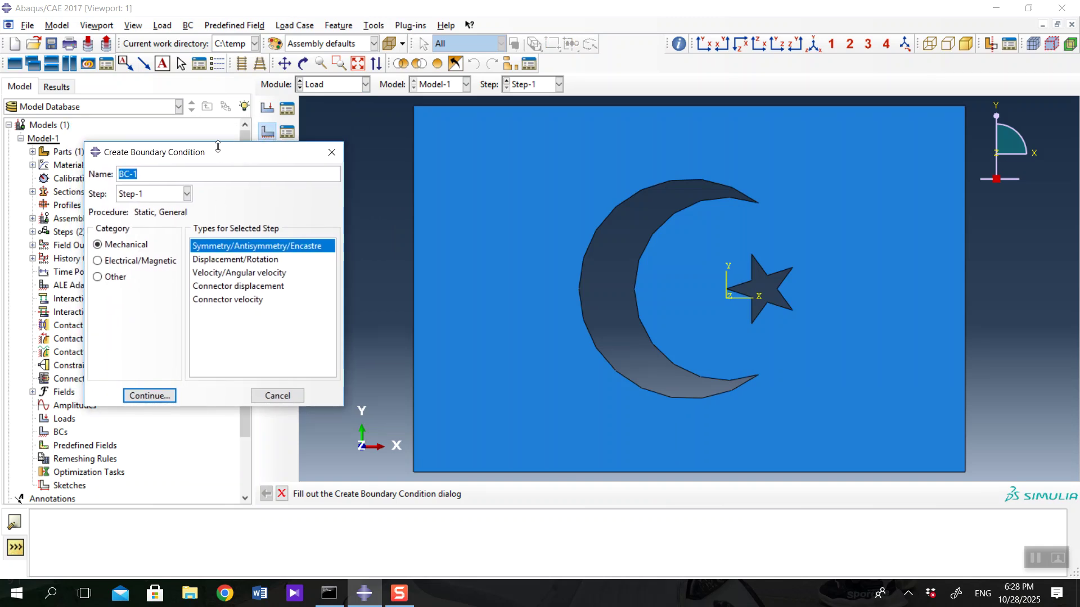
pyautogui.click(220, 262)
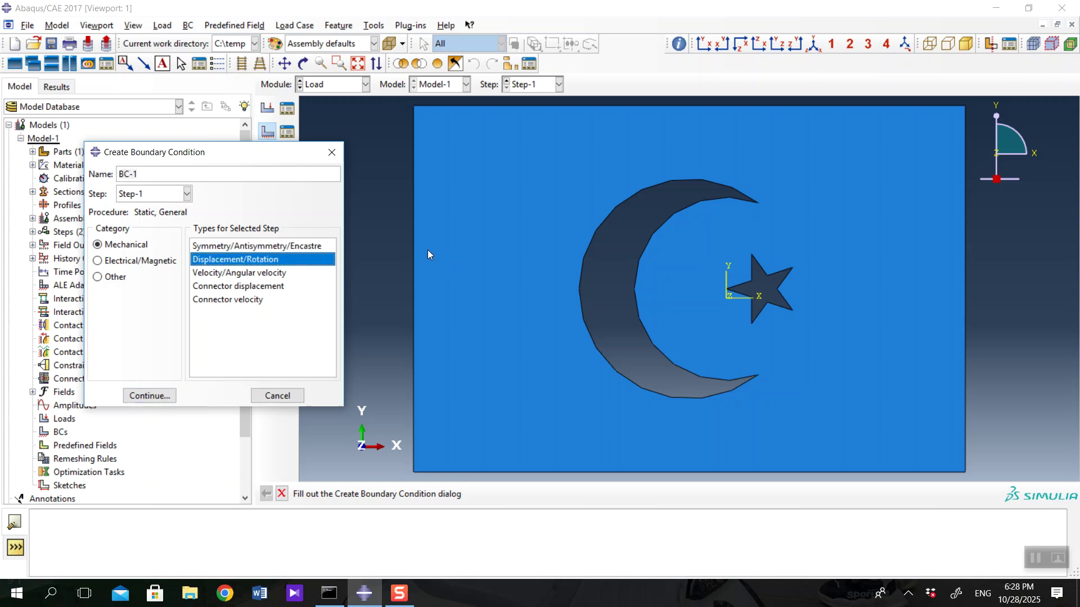
pyautogui.click(153, 397)
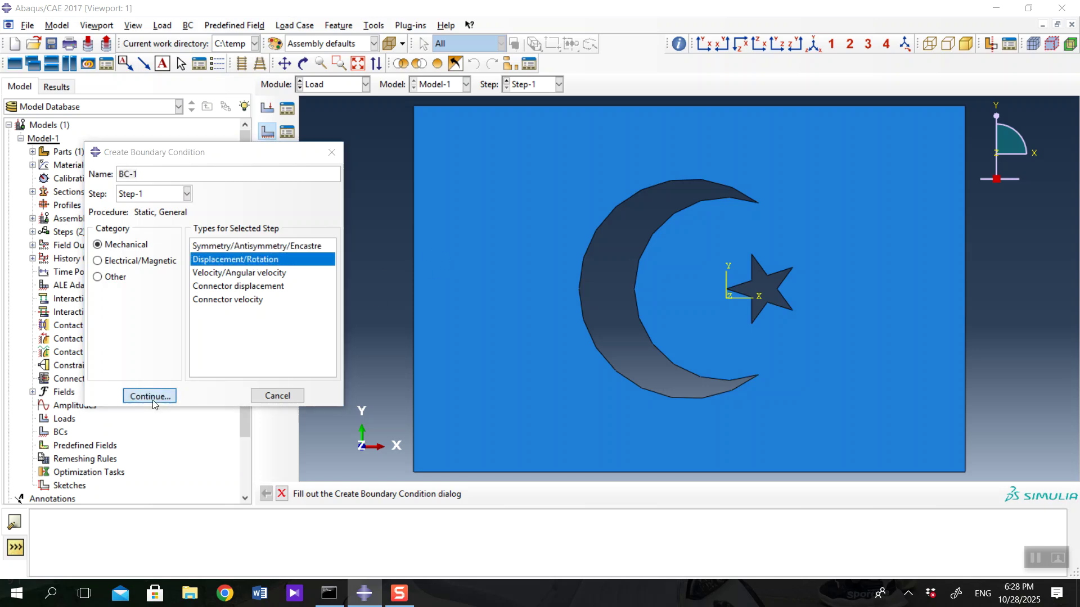
pyautogui.click(413, 302)
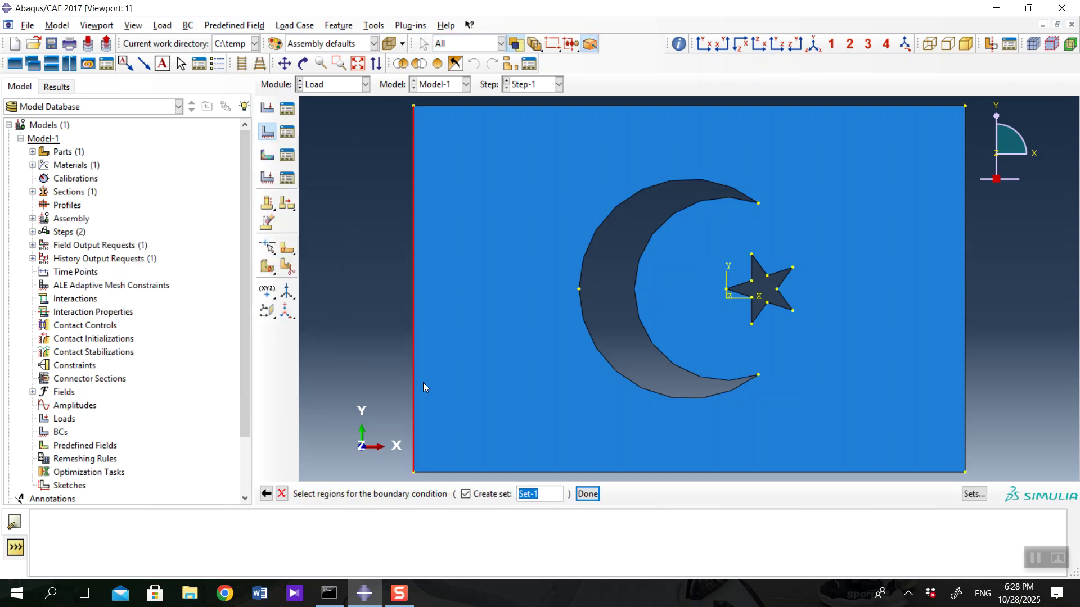
pyautogui.click(587, 493)
pyautogui.moveTo(514, 136); pyautogui.dragTo(221, 121)
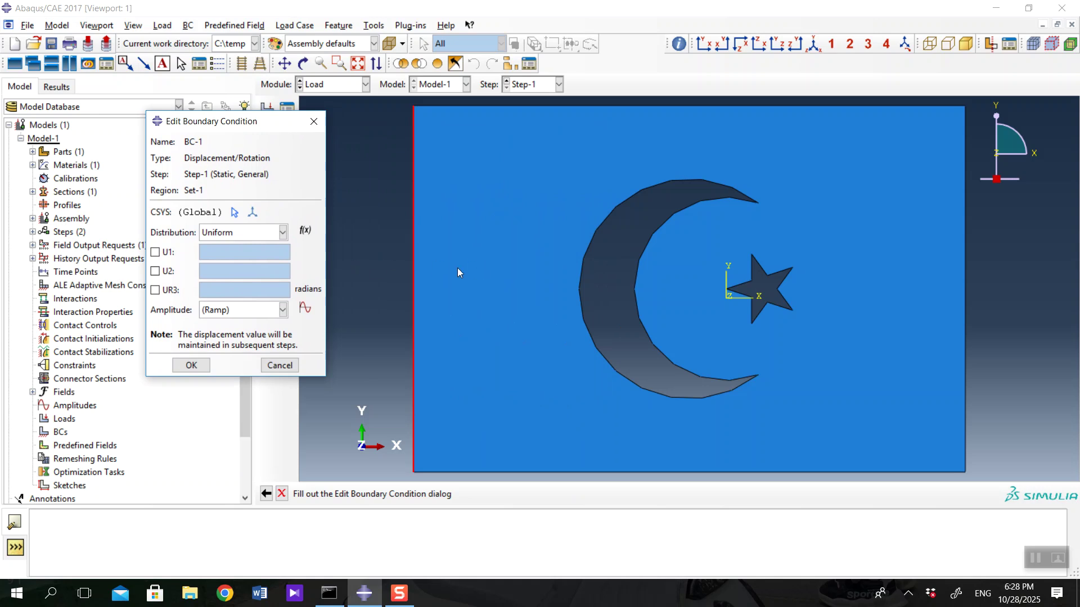
pyautogui.click(155, 252)
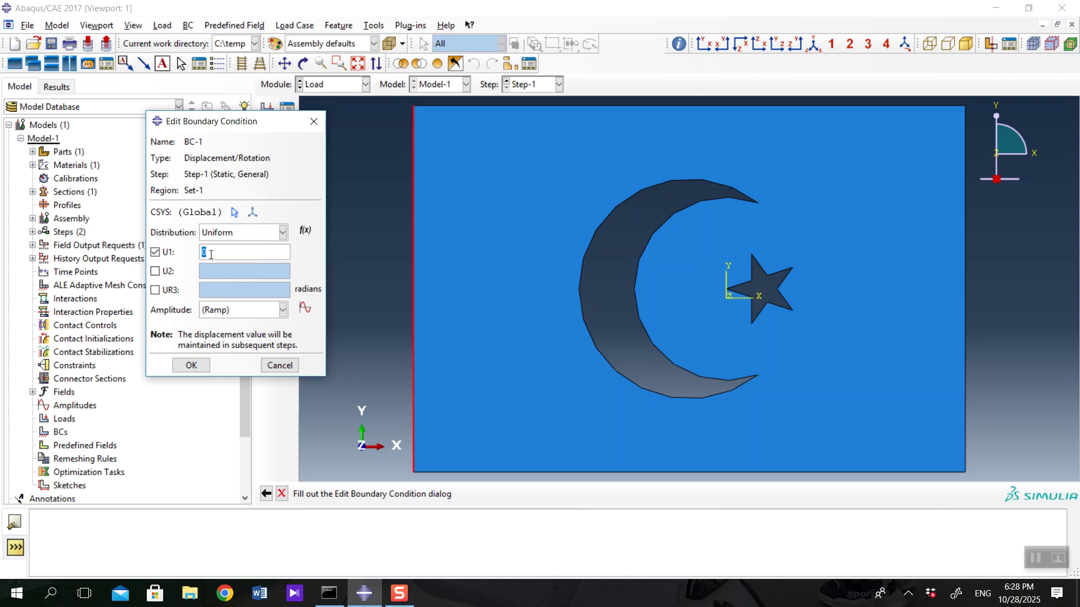
pyautogui.click(191, 366)
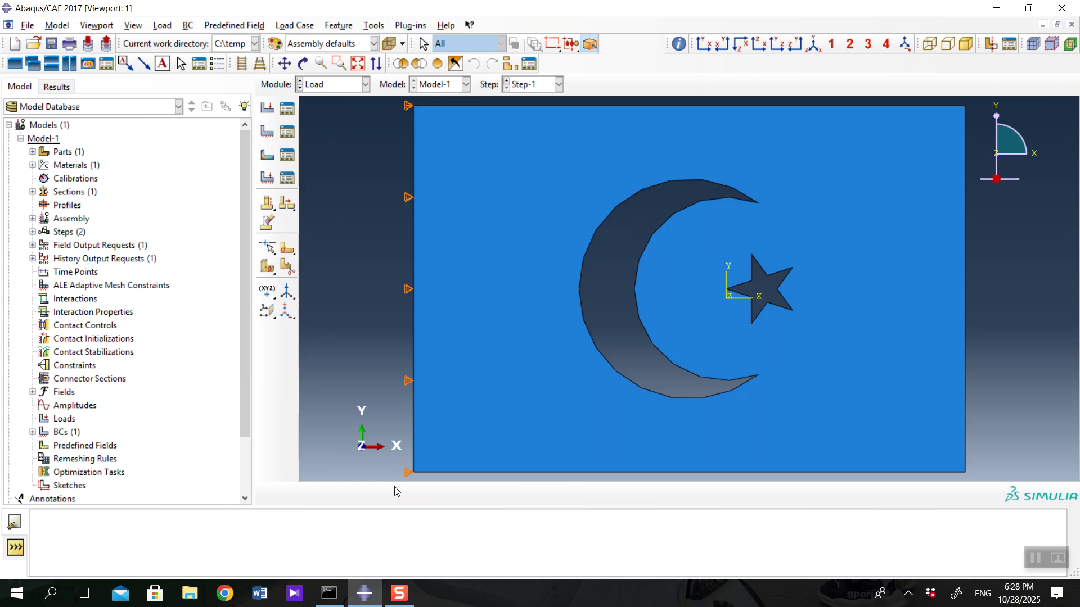
# Create a second Displacement/Rotation boundary condition on the flag's lower-left corner point, with U1 and U2 set to 0.
pyautogui.scroll(-2, 453, 191)
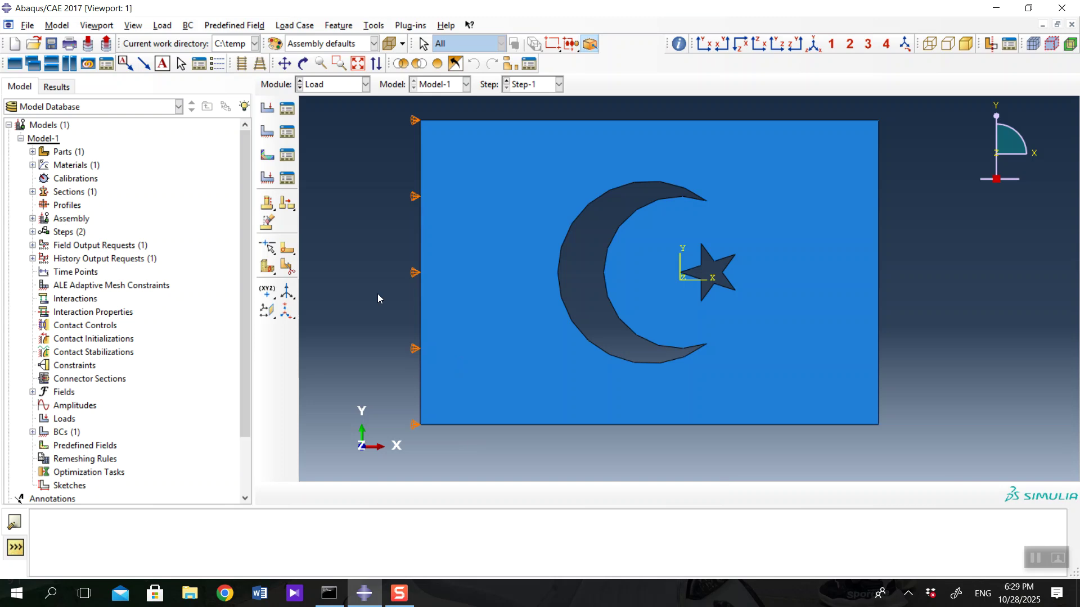
pyautogui.click(267, 132)
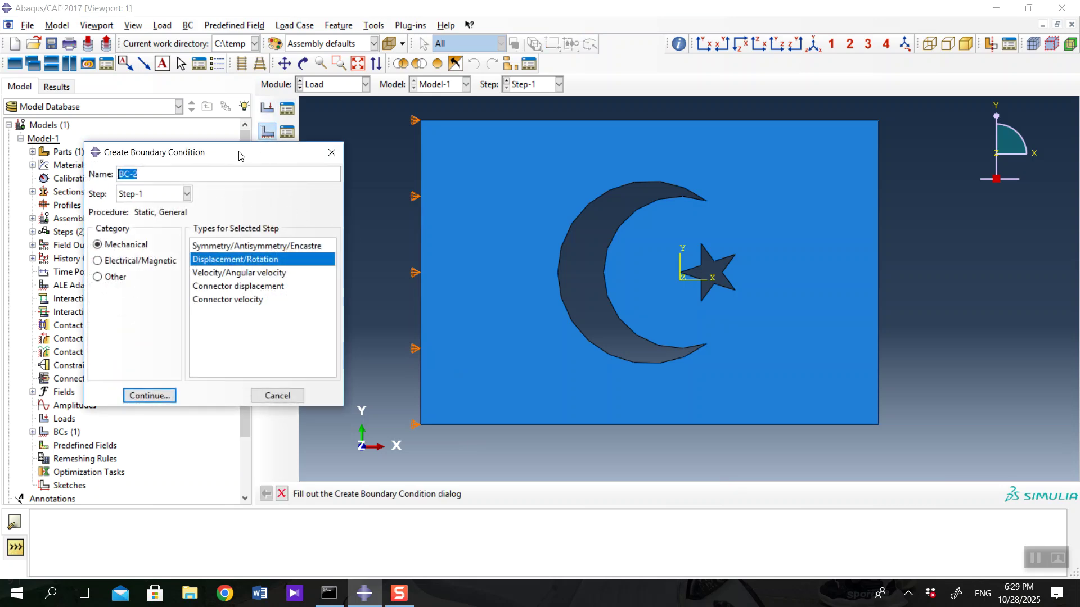
pyautogui.moveTo(240, 156); pyautogui.dragTo(228, 140)
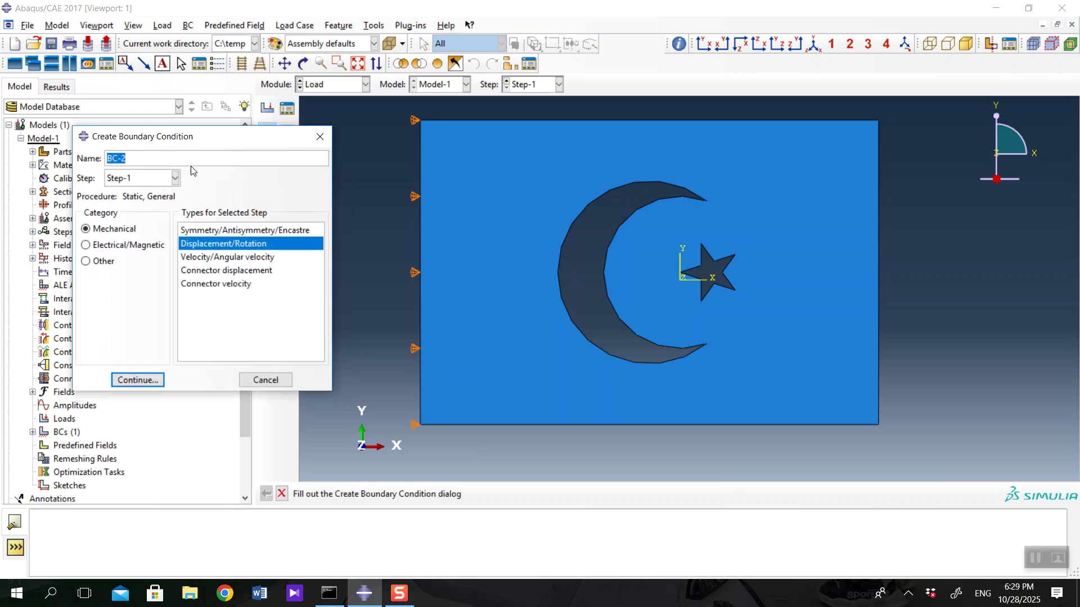
pyautogui.click(133, 382)
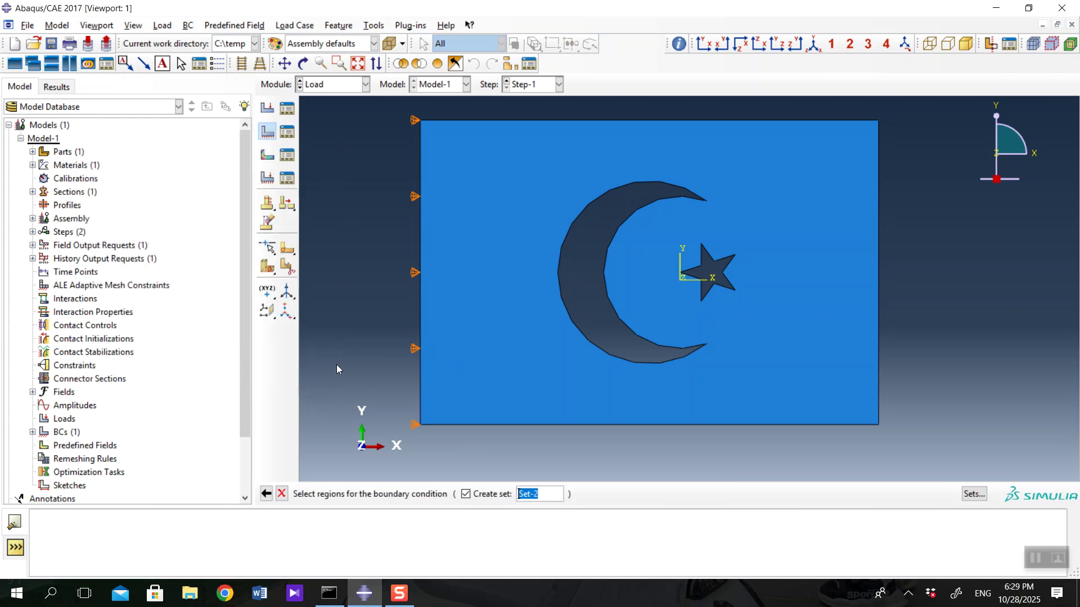
pyautogui.click(420, 424)
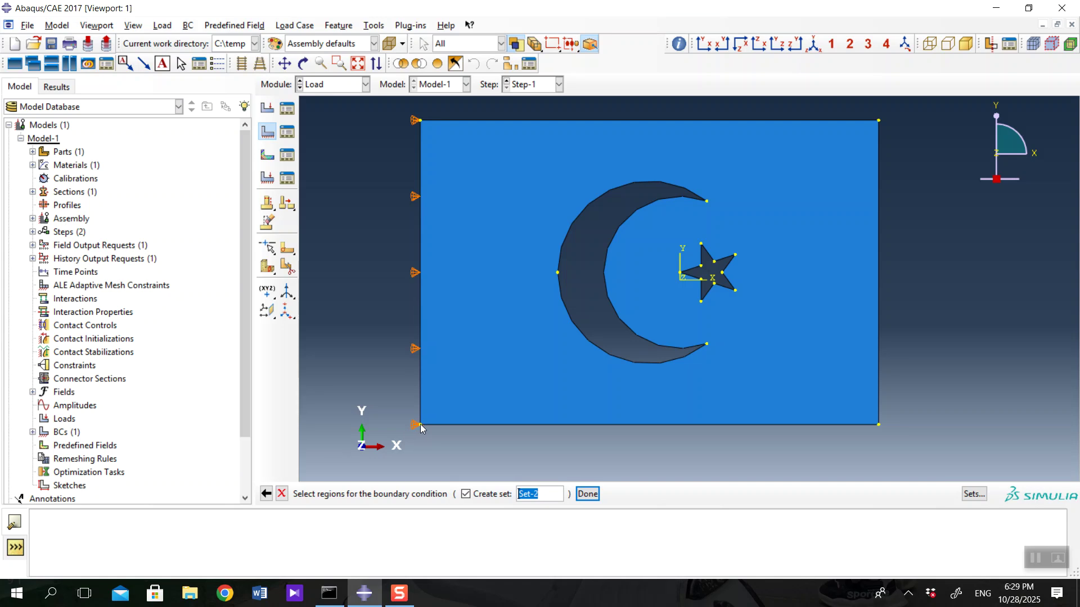
pyautogui.click(586, 495)
pyautogui.click(155, 252)
pyautogui.click(156, 272)
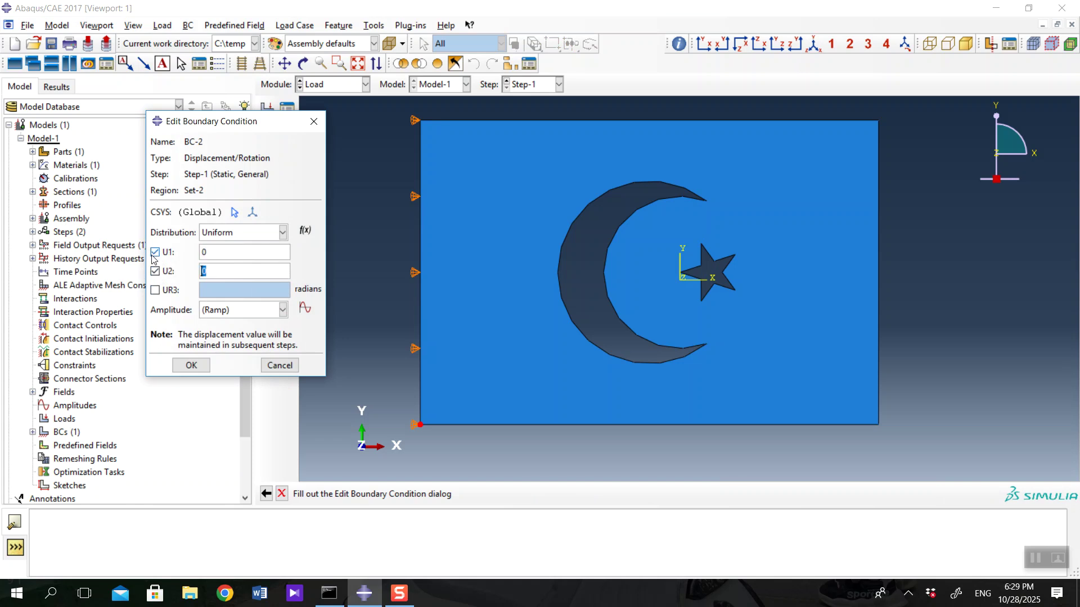
pyautogui.click(191, 365)
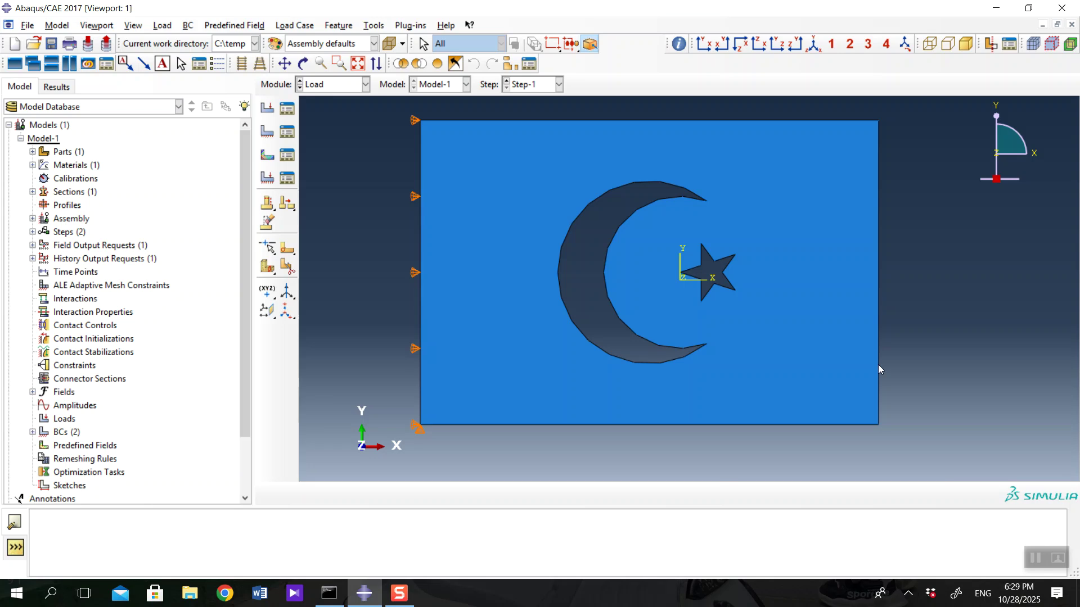
# Create a uniform pressure load of 2e3 on the flag's right edge in Step-1.
pyautogui.click(267, 107)
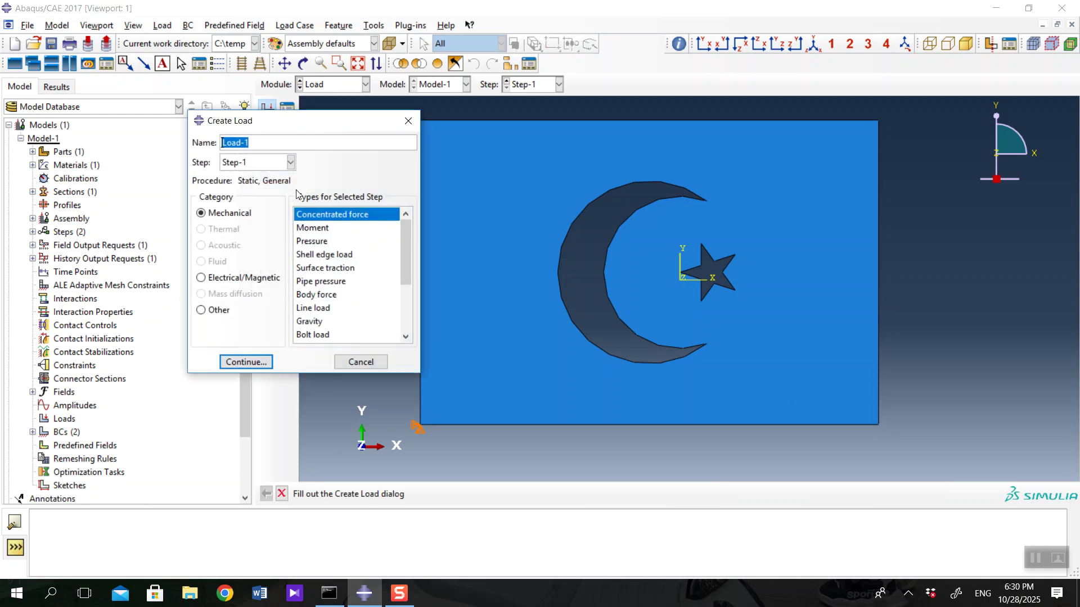
pyautogui.moveTo(274, 128); pyautogui.dragTo(239, 176)
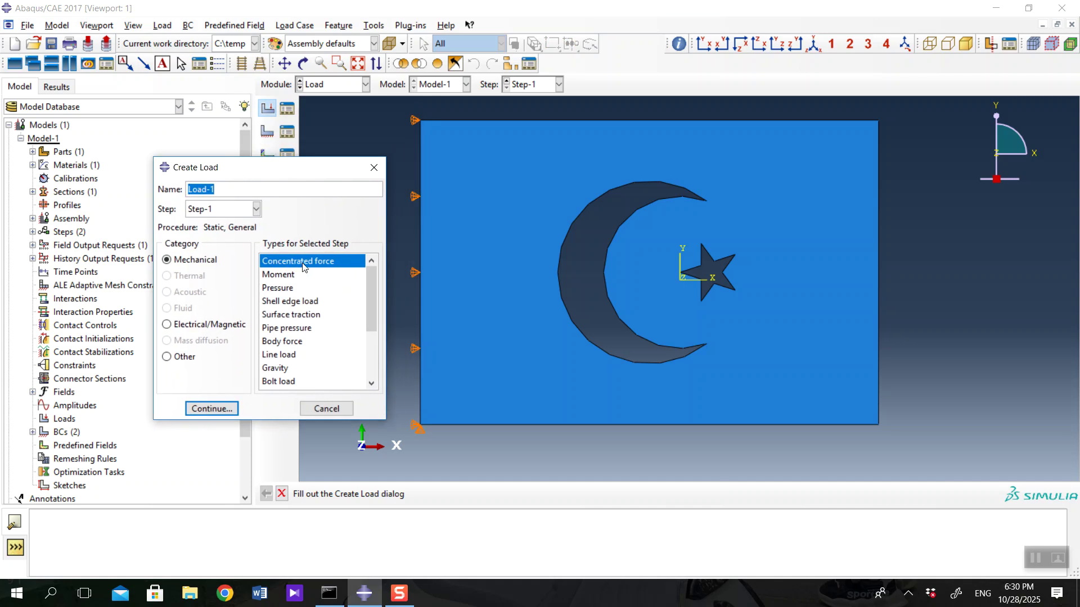
pyautogui.click(294, 288)
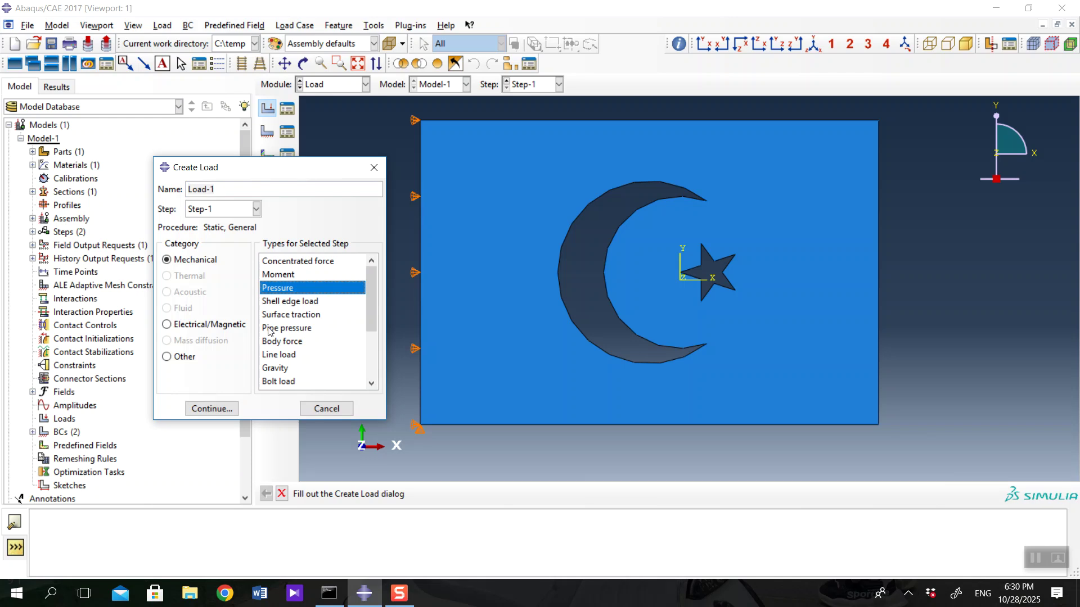
pyautogui.click(211, 409)
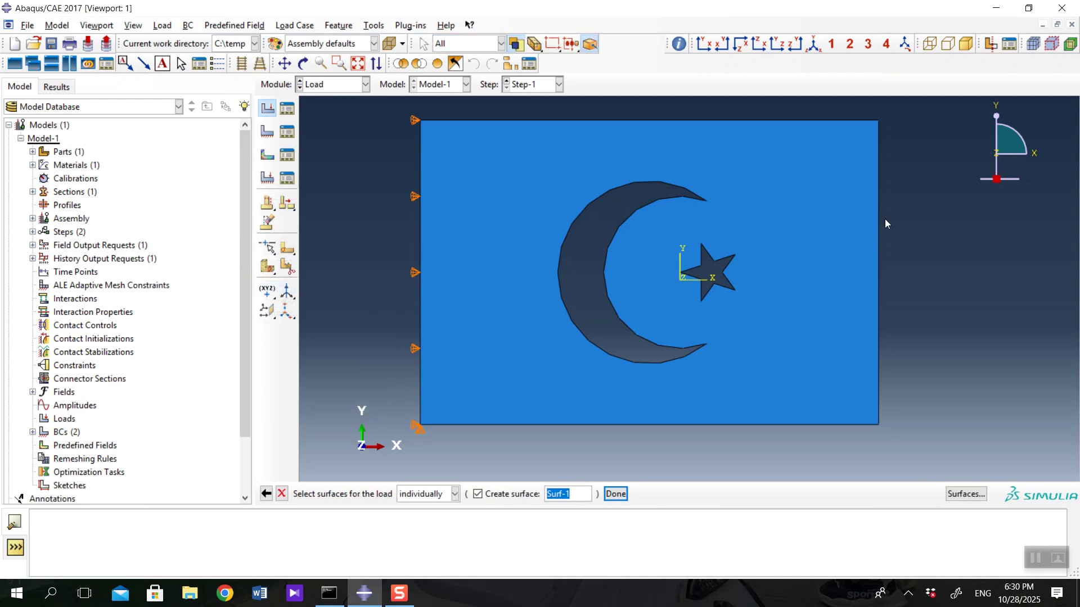
pyautogui.click(879, 263)
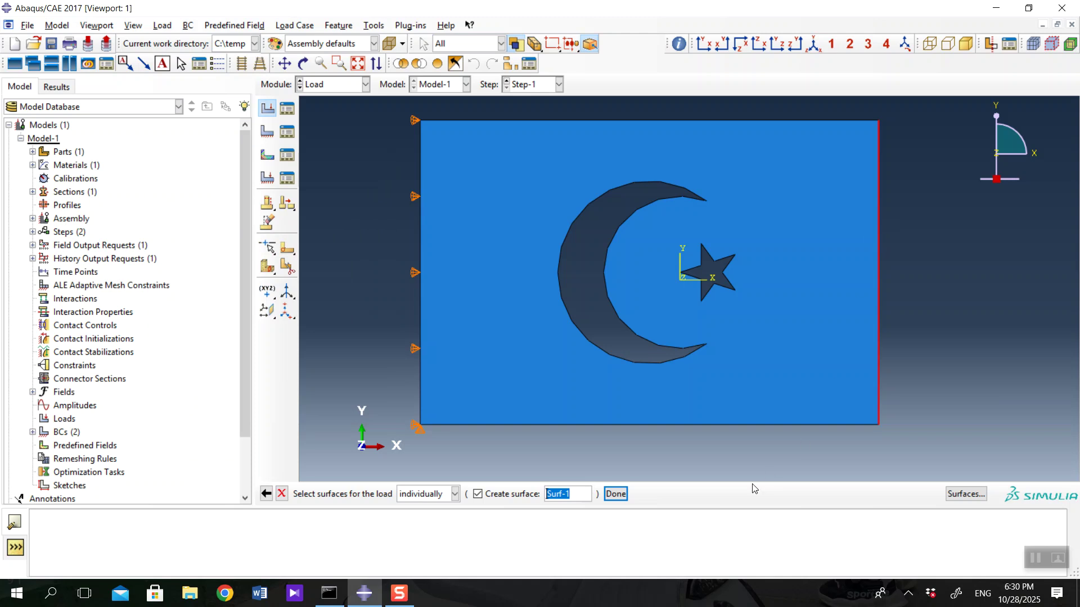
pyautogui.click(616, 494)
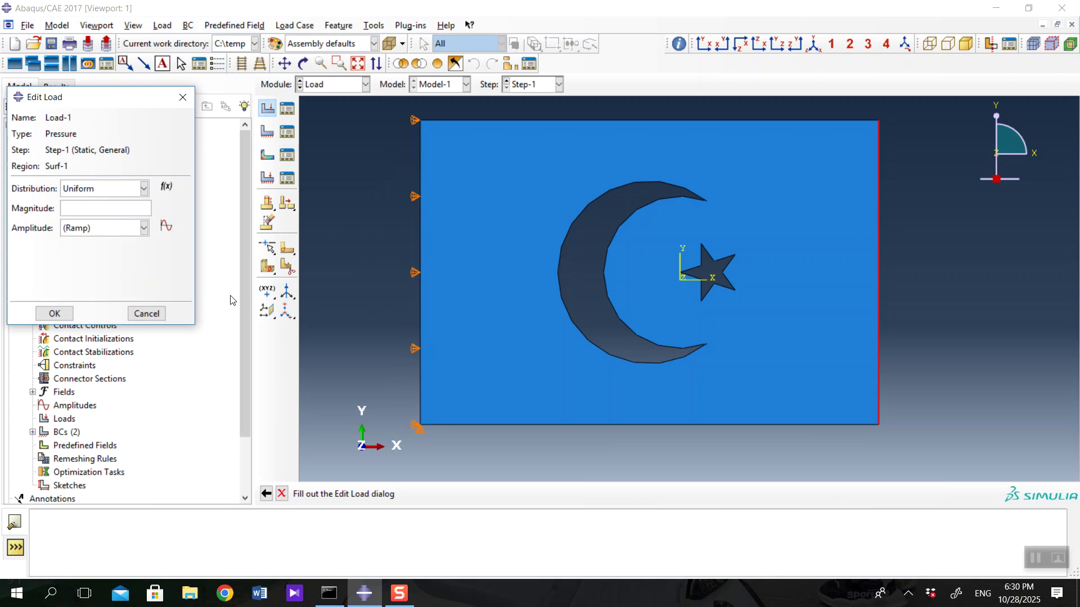
pyautogui.write('2e3')
pyautogui.click(54, 313)
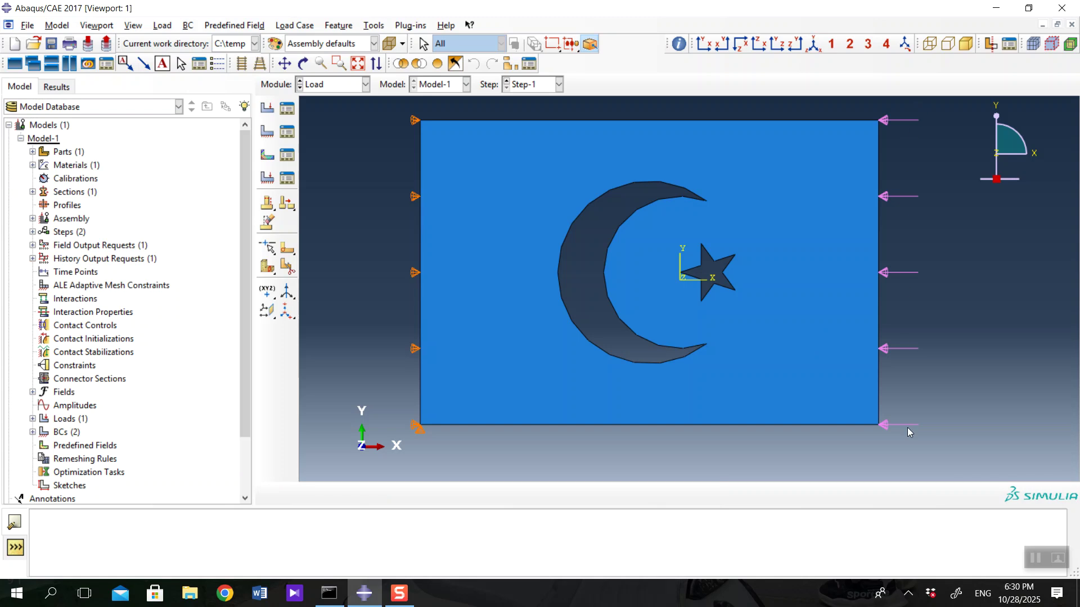
# Edit the right-edge pressure load so its magnitude is -2000, making it pull outward.
pyautogui.click(287, 108)
pyautogui.click(318, 140)
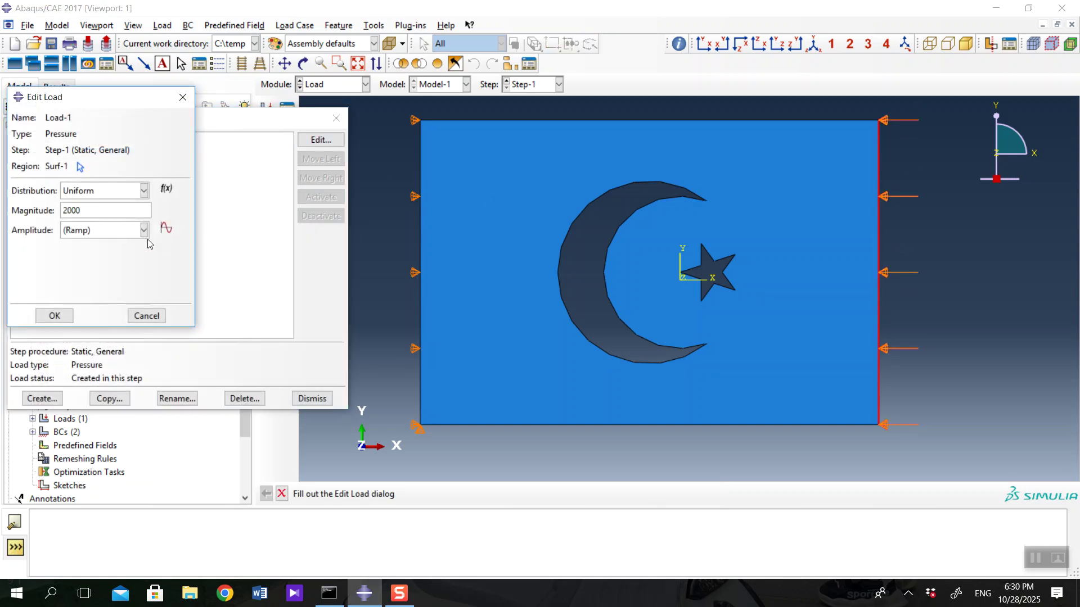
pyautogui.click(64, 209)
pyautogui.write('-')
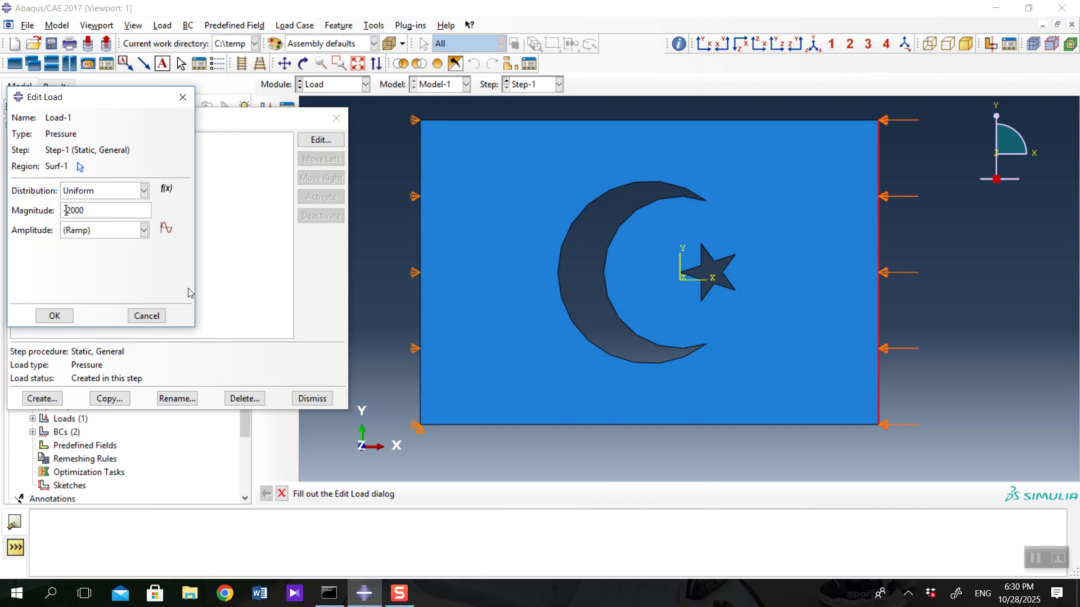
pyautogui.click(54, 315)
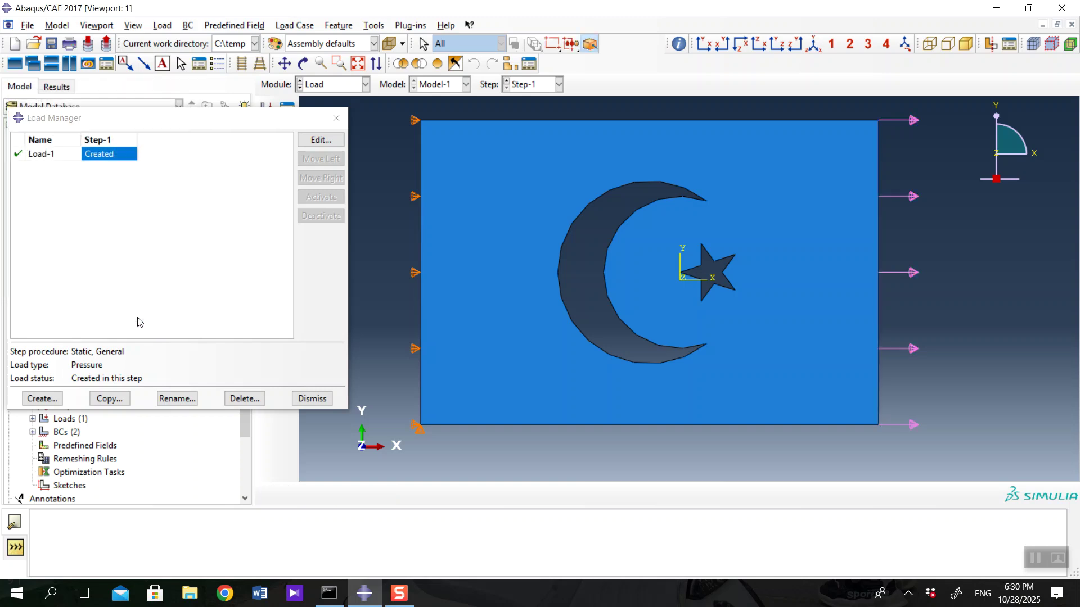
pyautogui.click(338, 118)
# In the Mesh module, apply global seeds to the flag with an approximate global size of 0.15.
pyautogui.click(325, 86)
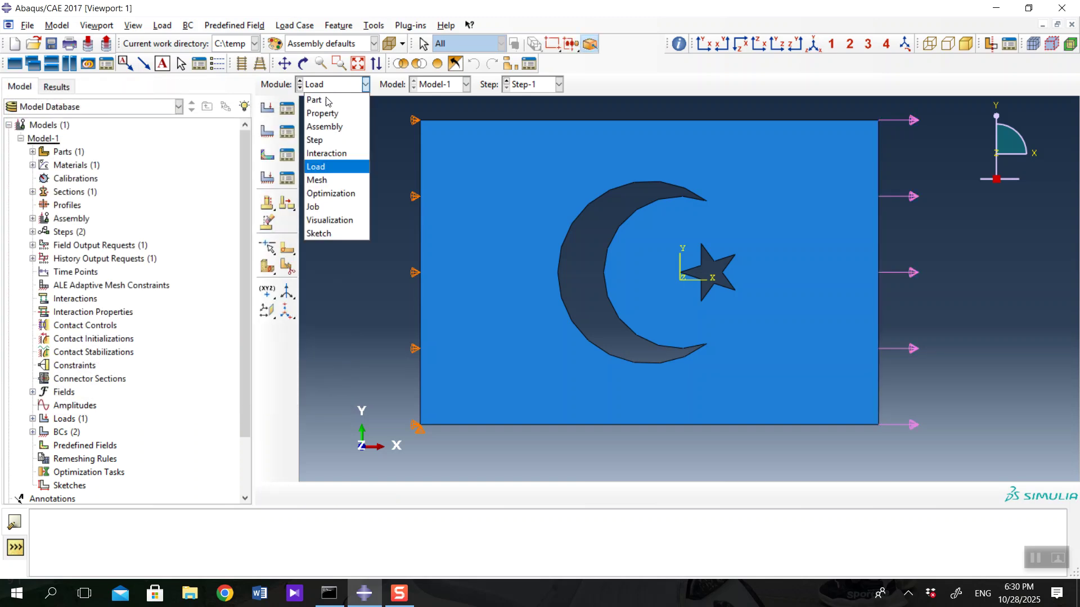
pyautogui.click(334, 181)
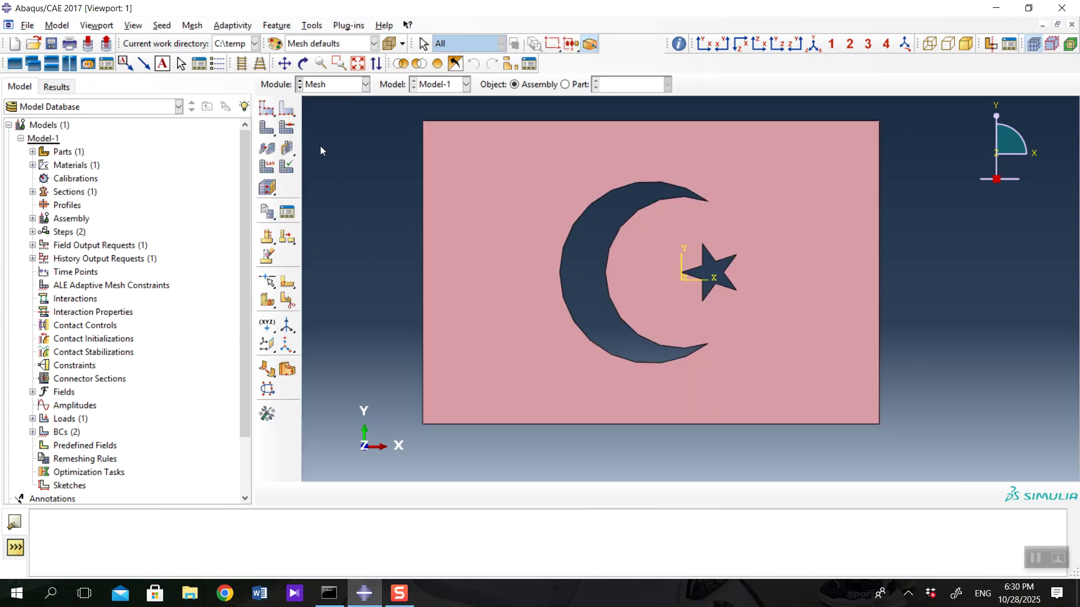
pyautogui.click(286, 111)
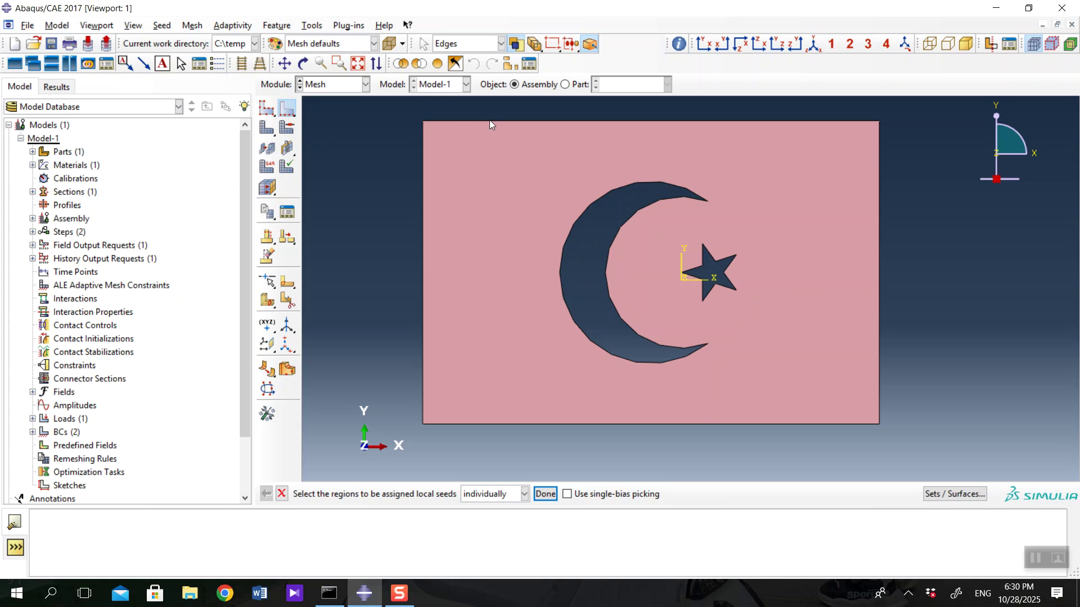
pyautogui.click(423, 125)
pyautogui.click(267, 110)
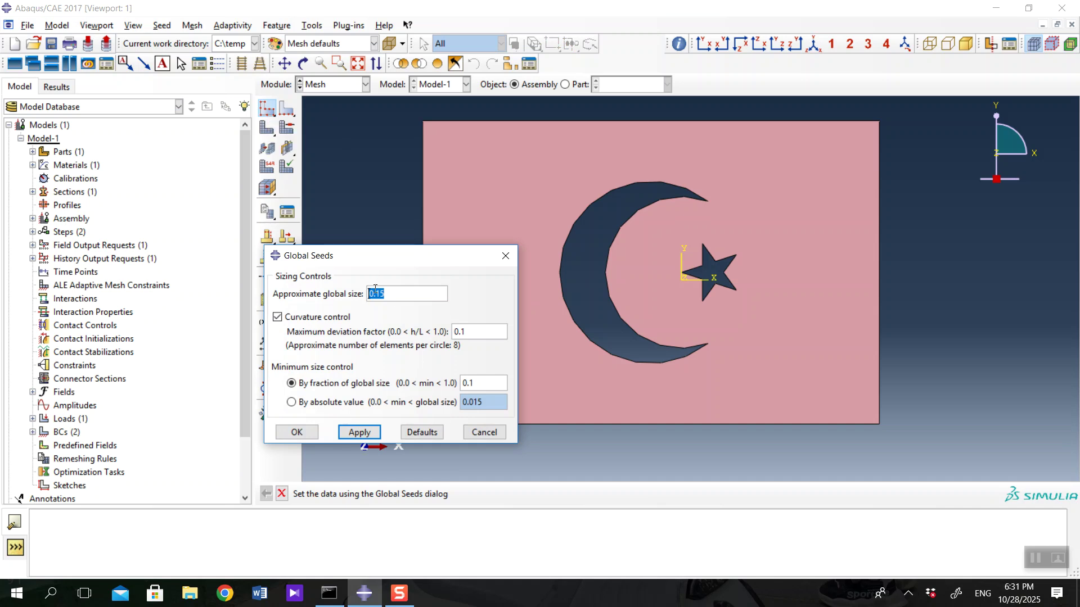
pyautogui.moveTo(407, 259); pyautogui.dragTo(275, 173)
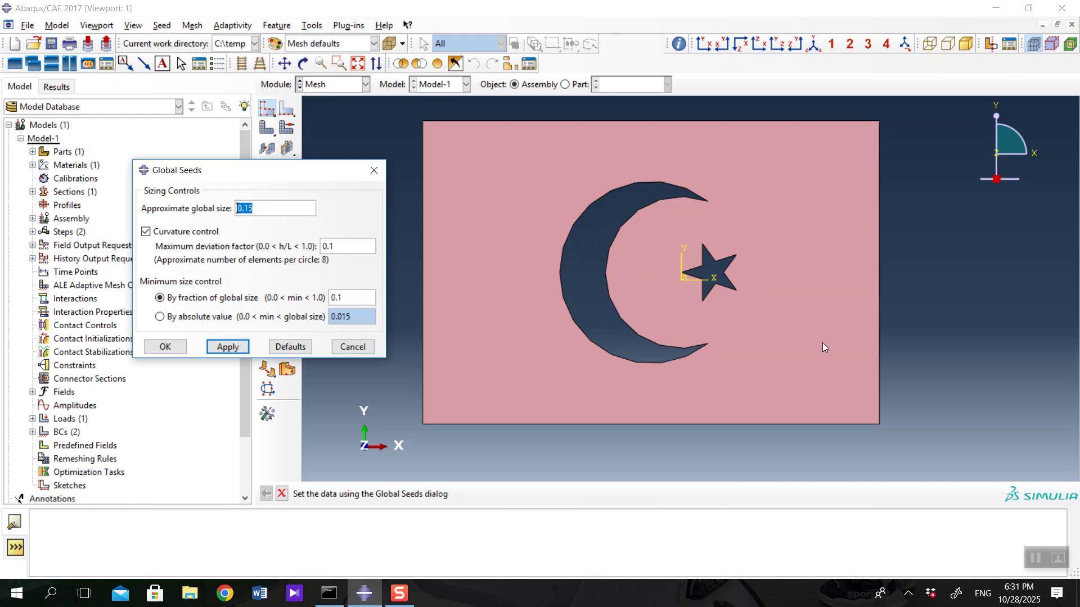
pyautogui.click(228, 348)
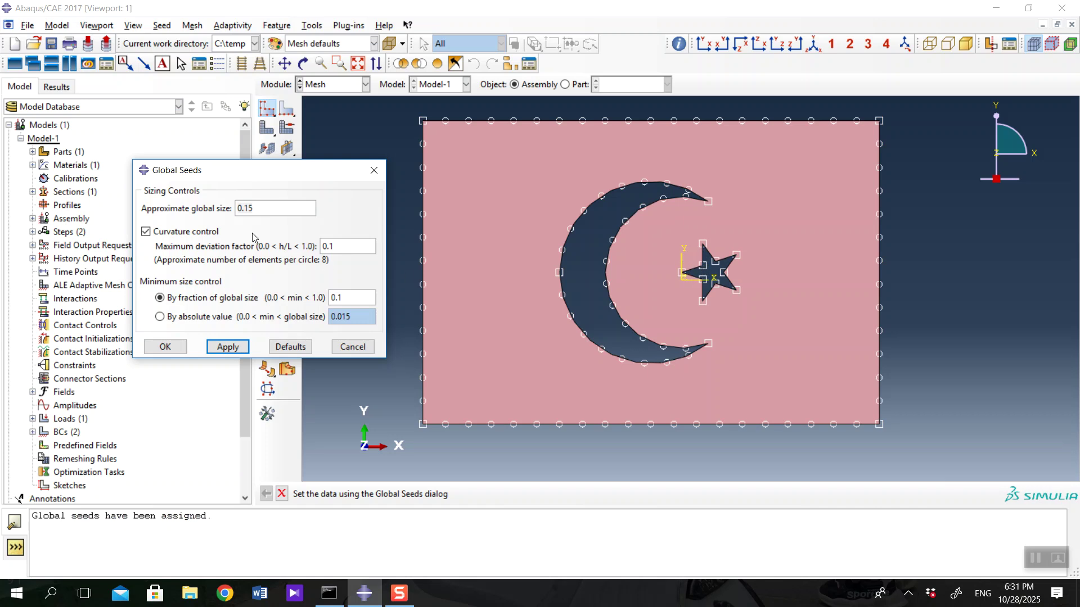
# Refine the global seed size to 0.05 and mesh the flag part instance.
pyautogui.moveTo(245, 208); pyautogui.dragTo(299, 210)
pyautogui.write('05')
pyautogui.click(230, 349)
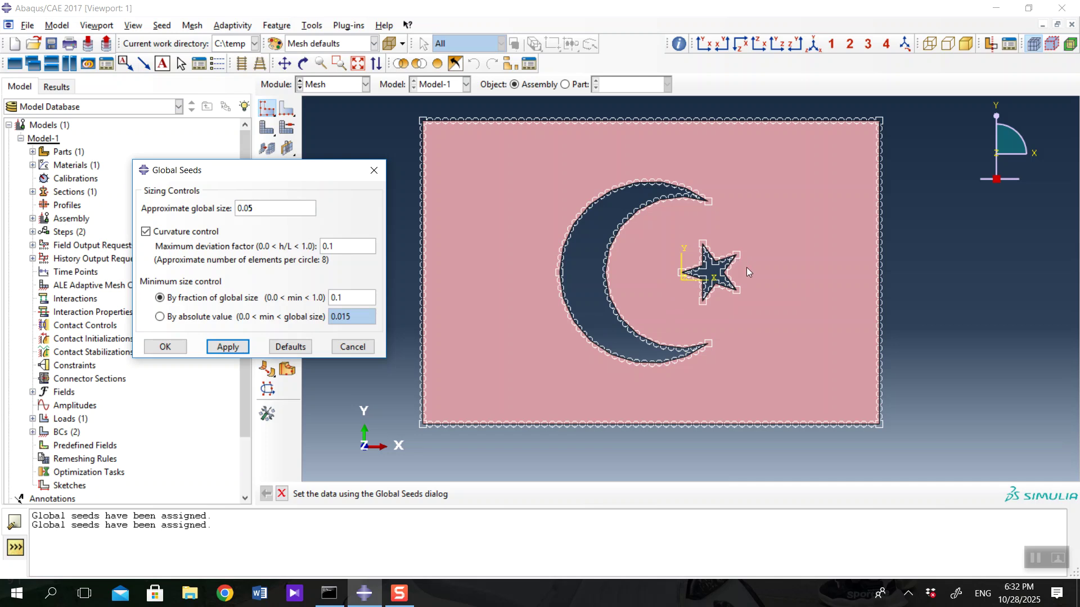
pyautogui.click(165, 347)
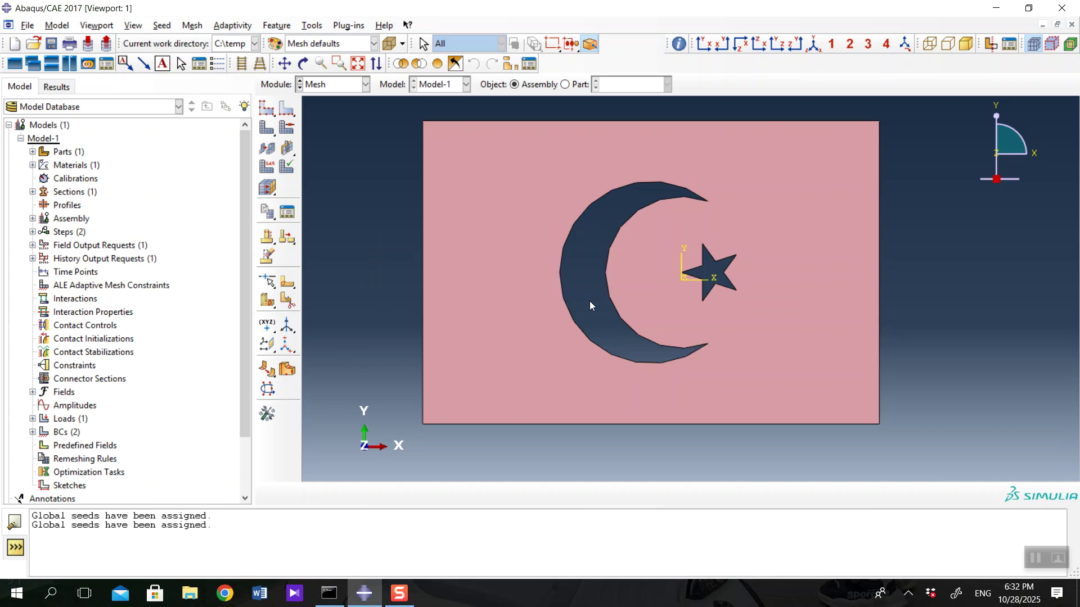
pyautogui.click(266, 129)
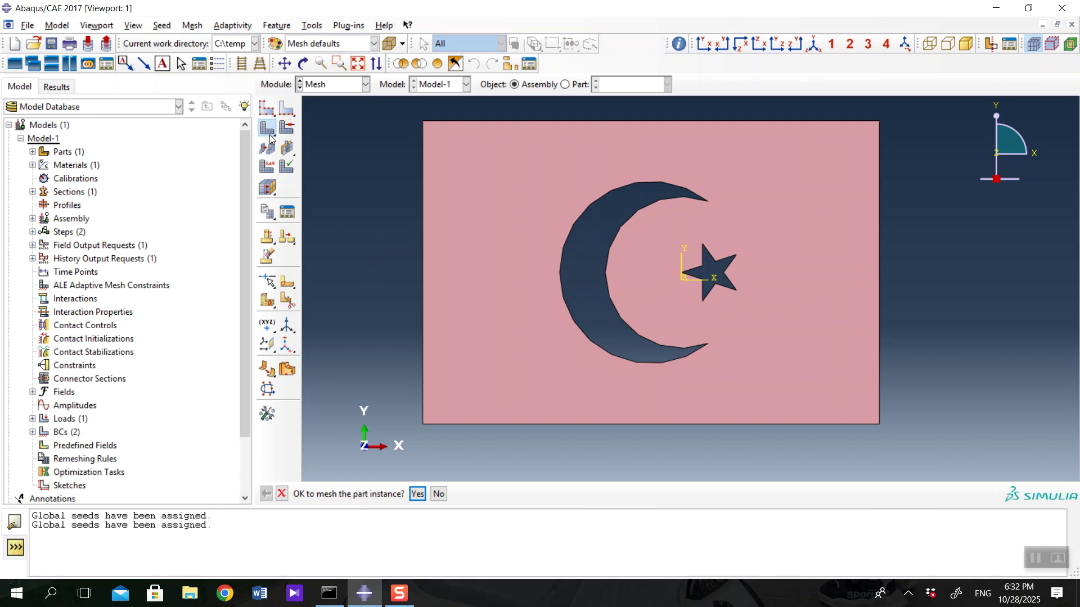
pyautogui.click(417, 494)
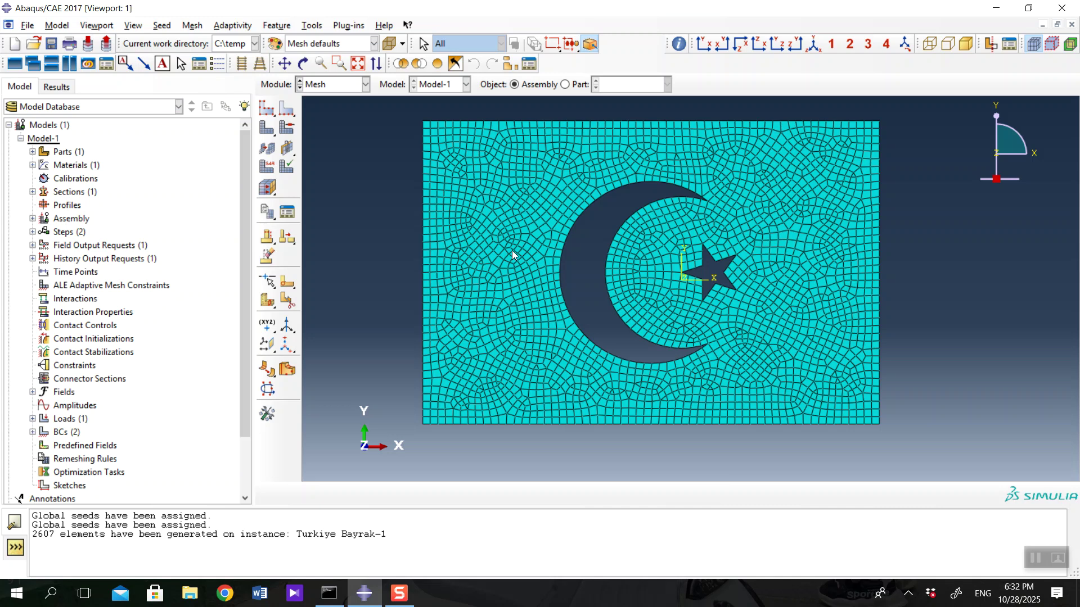
# Select the entire meshed flag for element type assignment and choose the Plane Stress family from the Standard library.
pyautogui.click(266, 168)
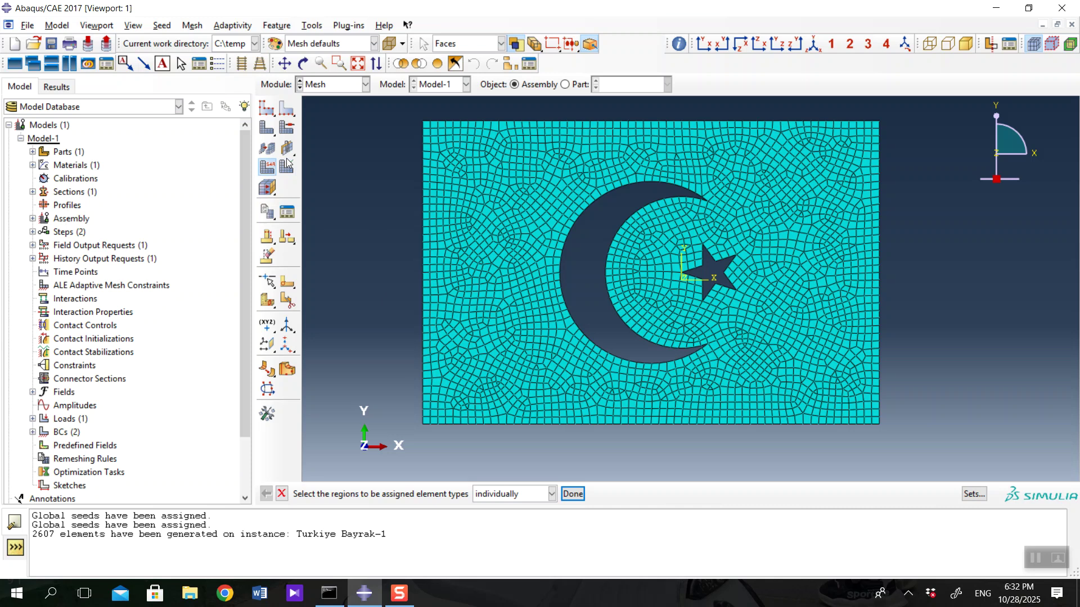
pyautogui.moveTo(400, 106); pyautogui.dragTo(1004, 453)
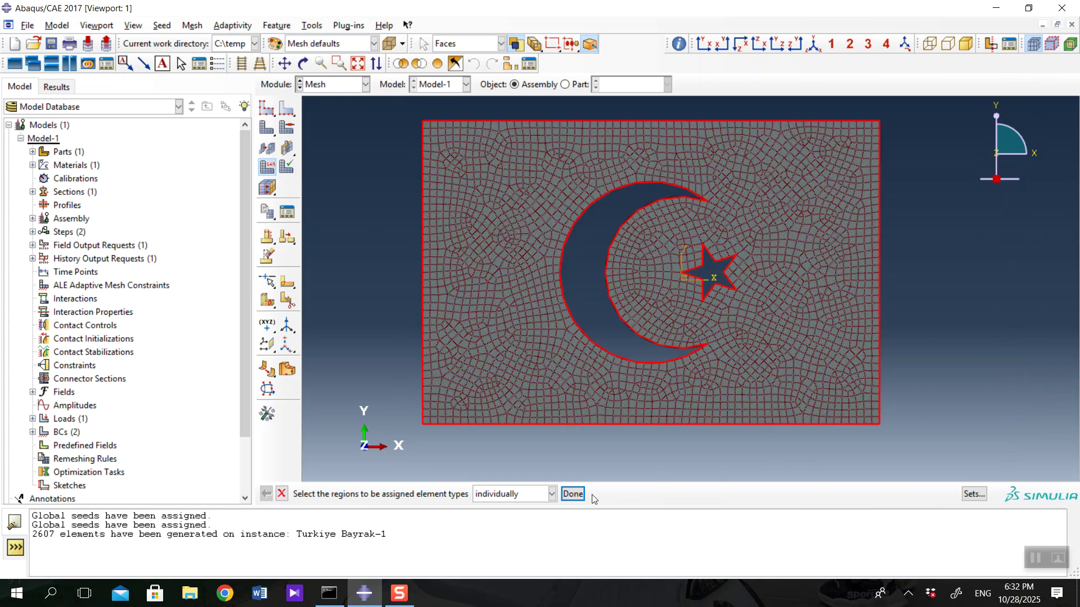
pyautogui.click(572, 493)
pyautogui.moveTo(515, 125); pyautogui.dragTo(351, 93)
pyautogui.scroll(-4, 332, 153)
pyautogui.click(333, 155)
pyautogui.scroll(-1, 333, 153)
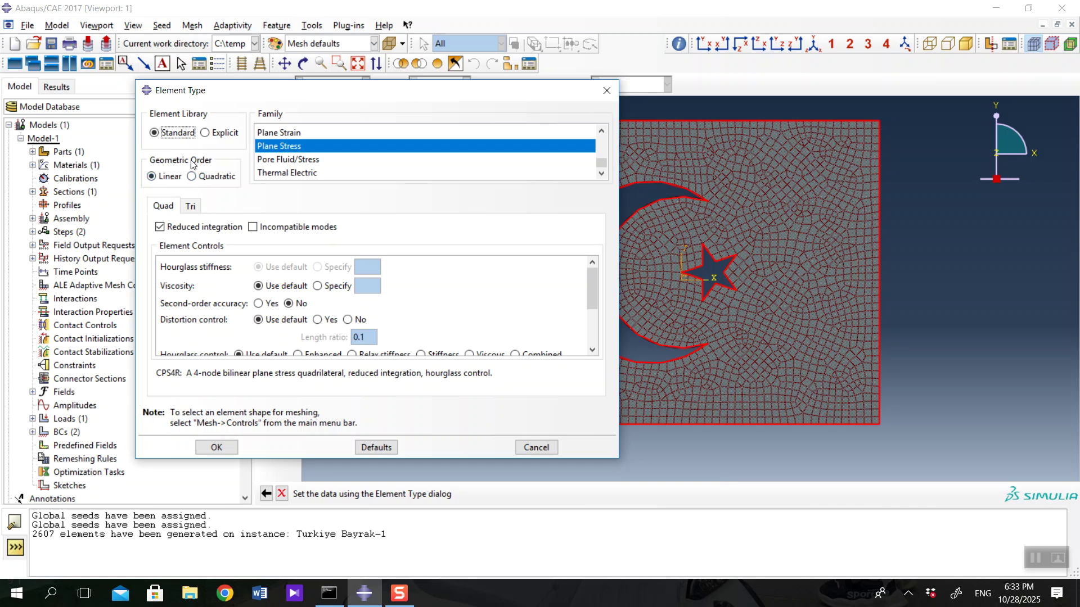
# Compare the linear and quadratic plane stress element descriptions, and assign the linear CPS4R type with reduced integration.
pyautogui.moveTo(159, 372); pyautogui.dragTo(181, 373)
pyautogui.moveTo(186, 372); pyautogui.dragTo(299, 374)
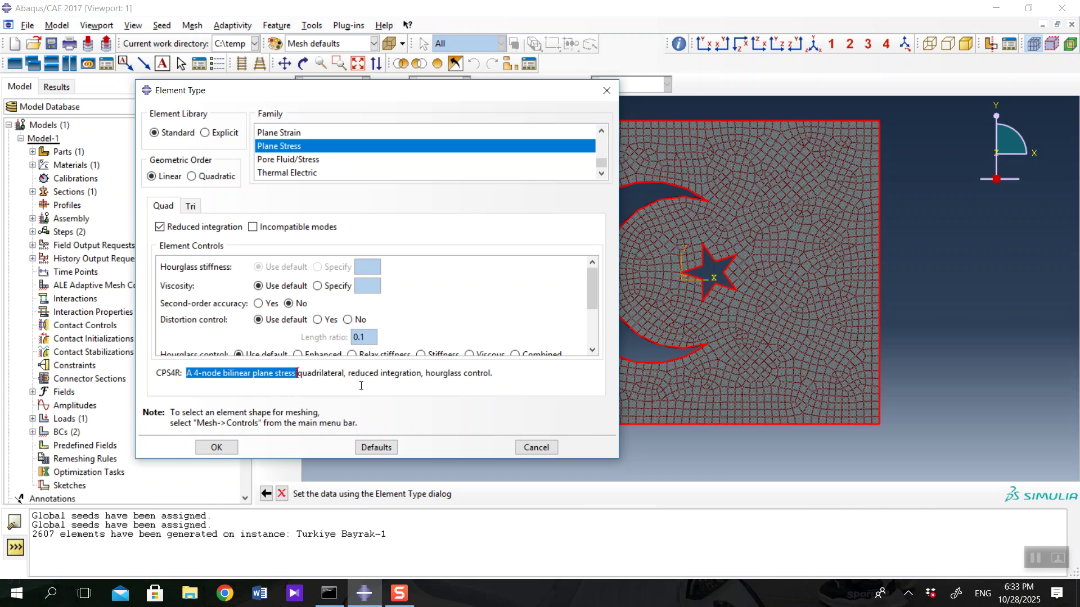
pyautogui.click(212, 178)
pyautogui.moveTo(157, 374); pyautogui.dragTo(278, 373)
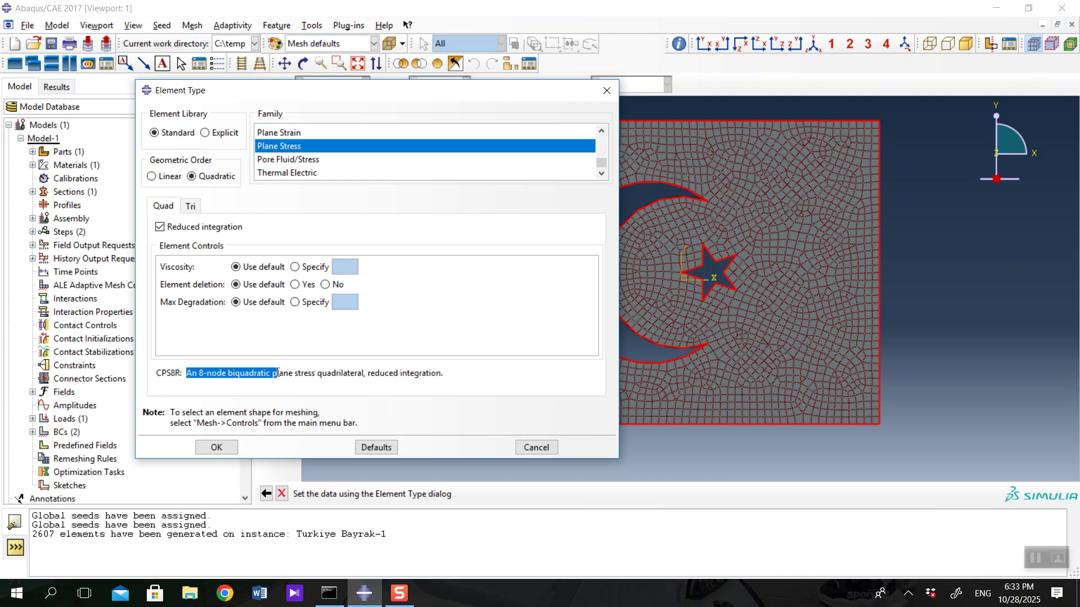
pyautogui.click(199, 373)
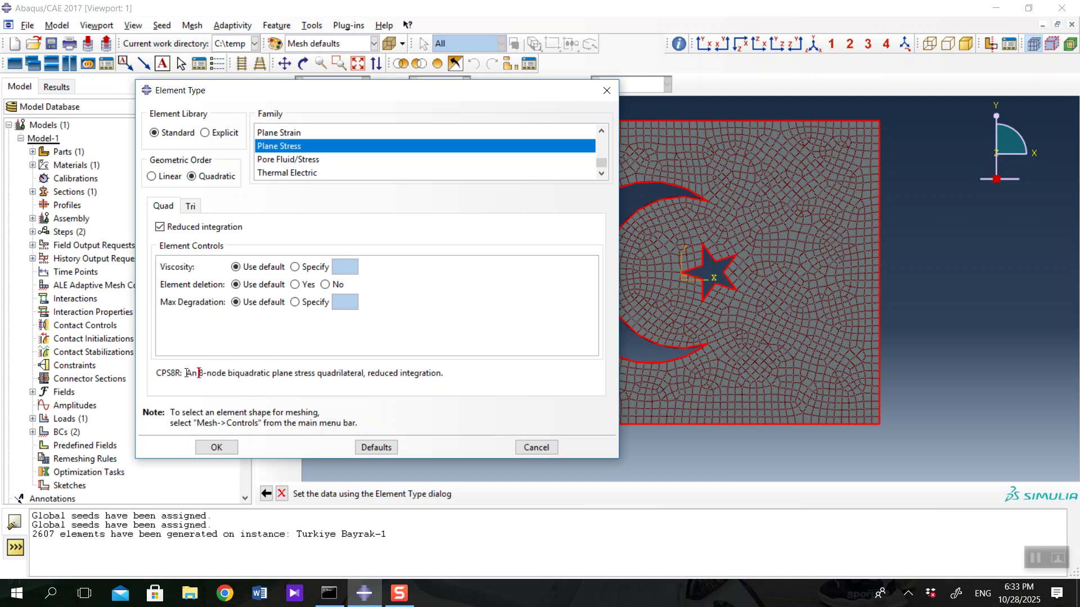
pyautogui.moveTo(185, 373); pyautogui.dragTo(316, 373)
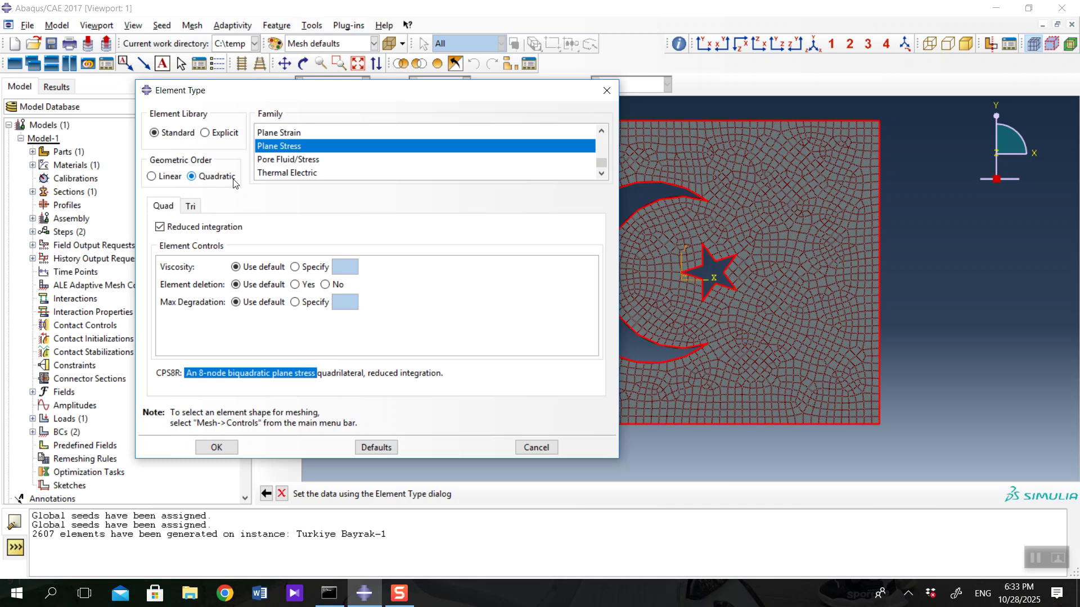
pyautogui.click(154, 177)
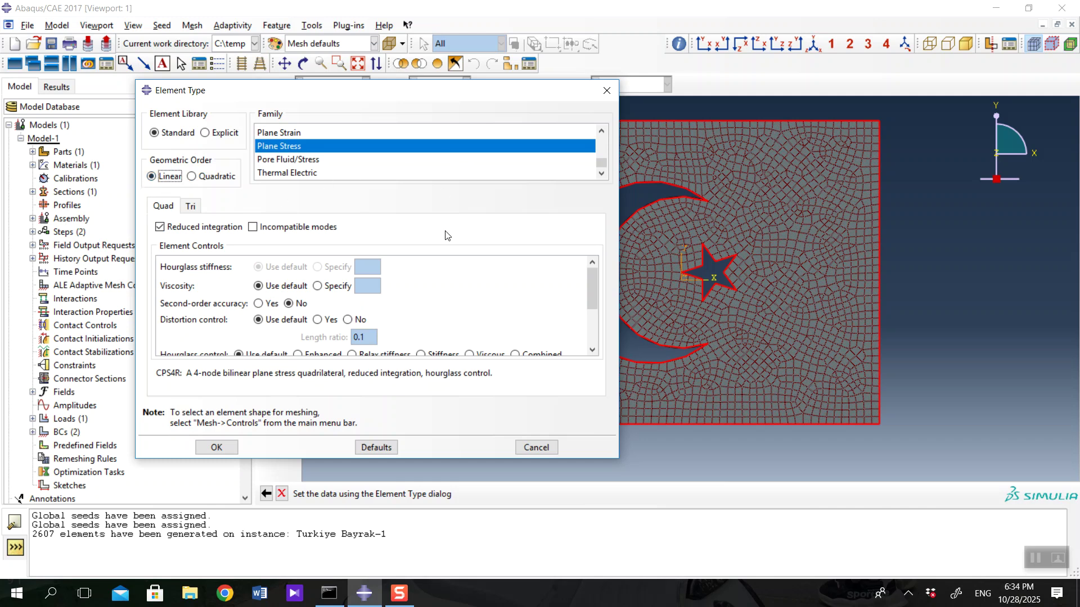
pyautogui.click(228, 448)
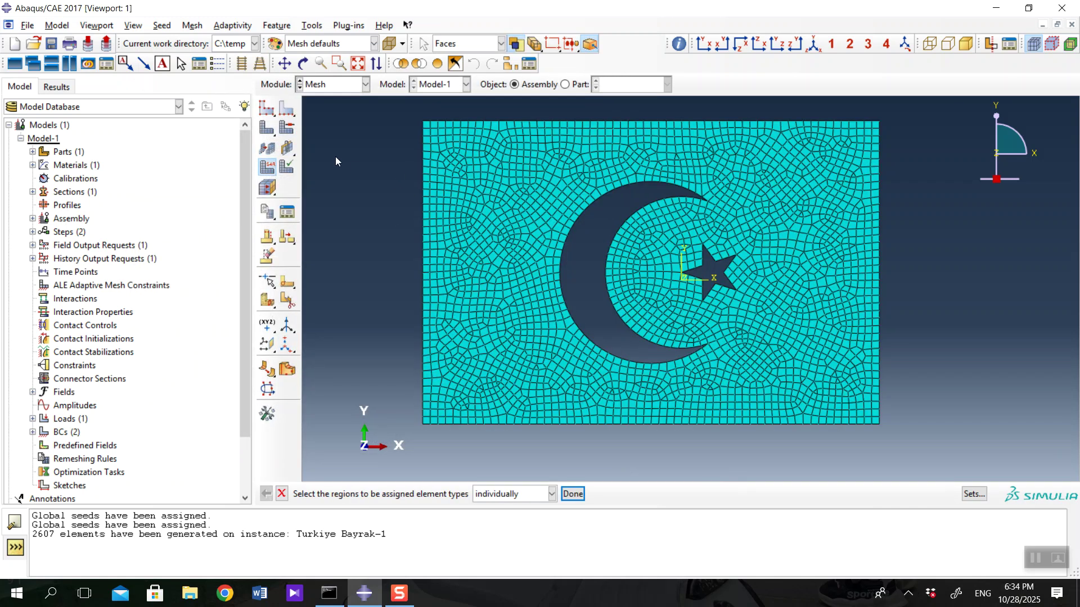
# In the Job module, create a full analysis job named Job-1 for Model-1 with the default settings.
pyautogui.click(342, 87)
pyautogui.click(329, 207)
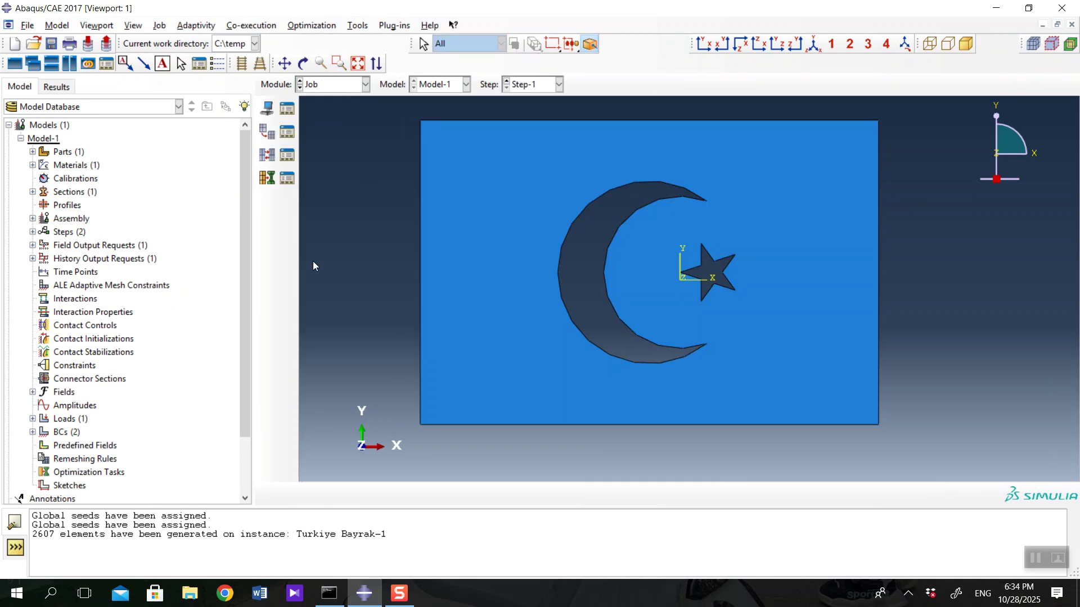
pyautogui.click(266, 108)
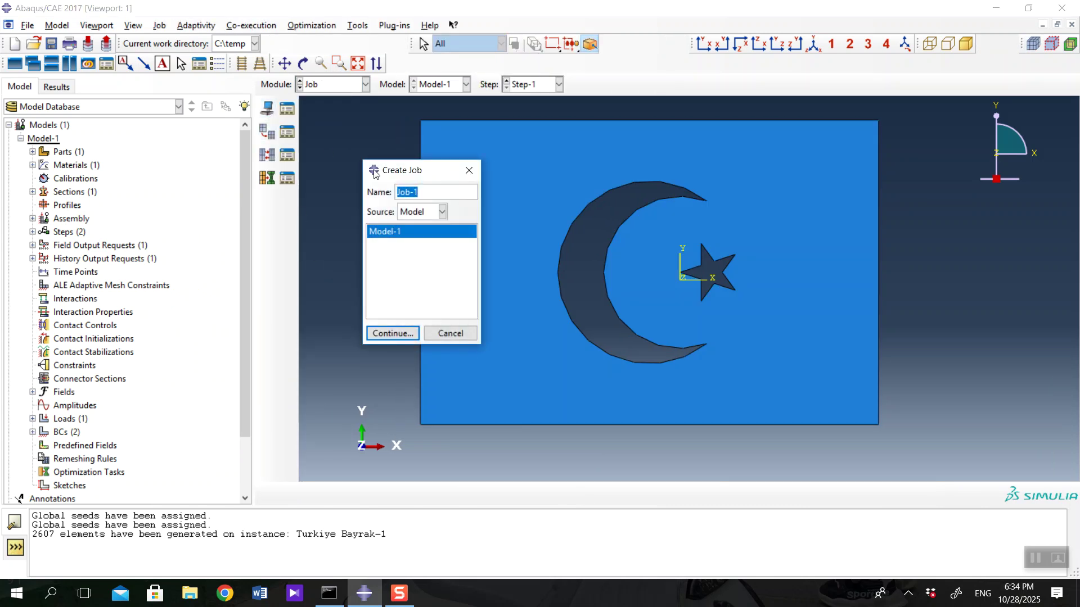
pyautogui.click(394, 333)
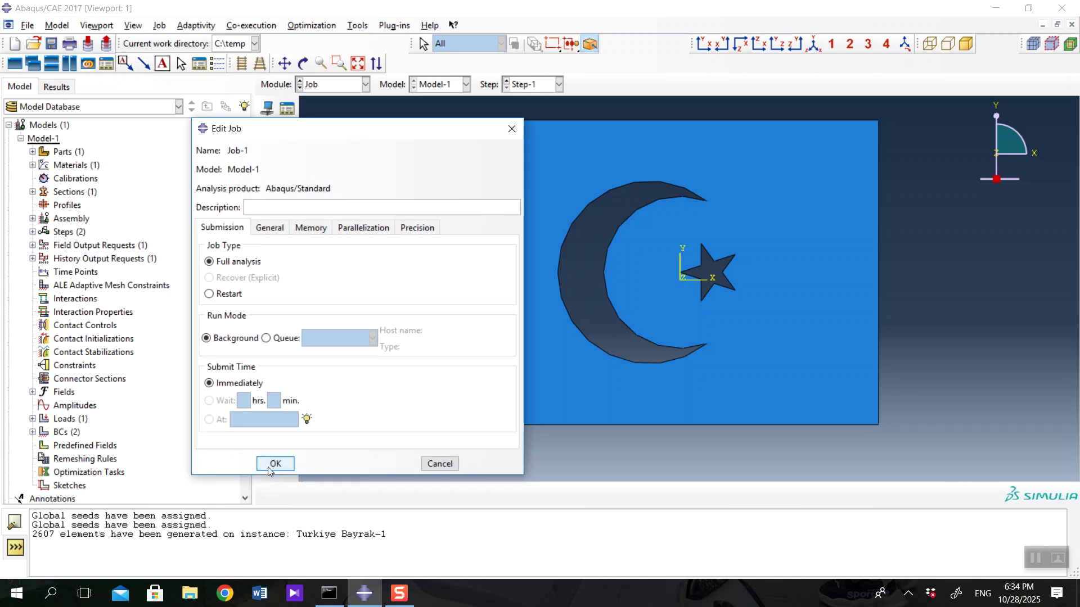
pyautogui.click(272, 467)
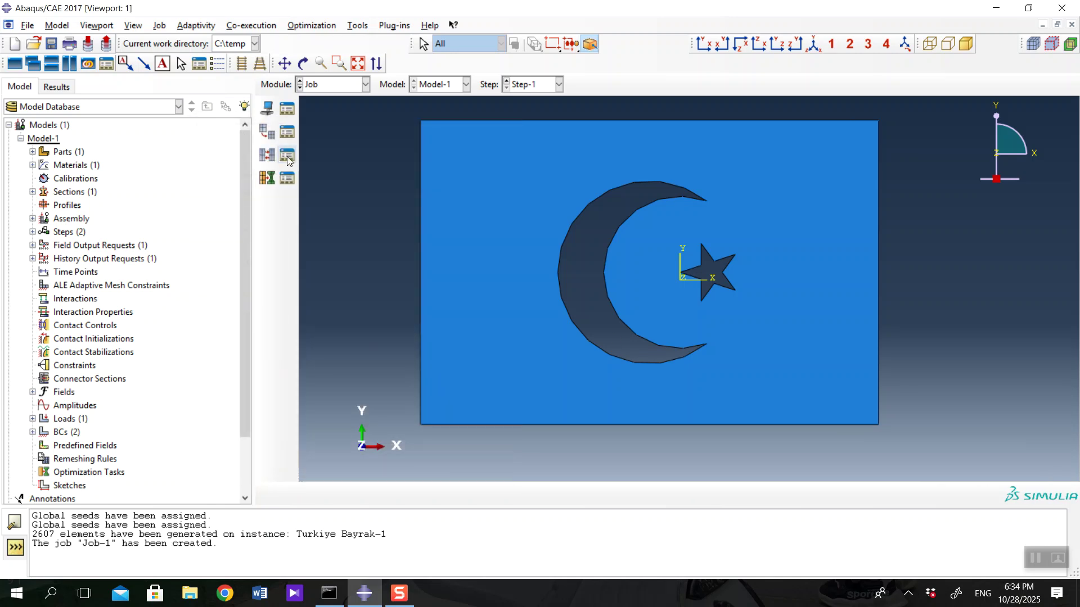
# Submit Job-1 for analysis from the Job Manager.
pyautogui.click(285, 112)
pyautogui.moveTo(413, 148); pyautogui.dragTo(366, 177)
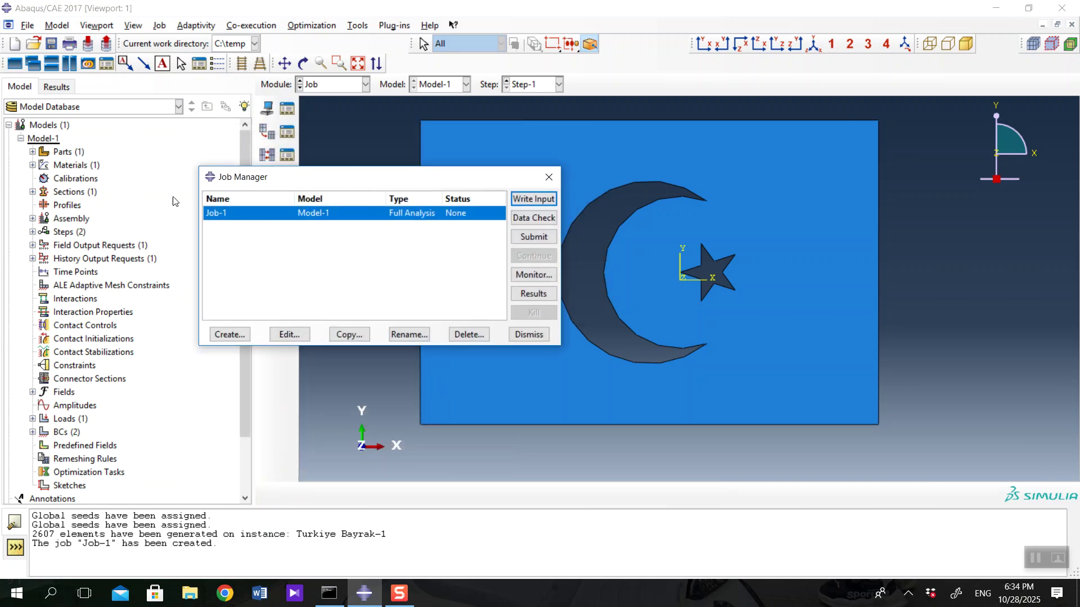
pyautogui.click(535, 238)
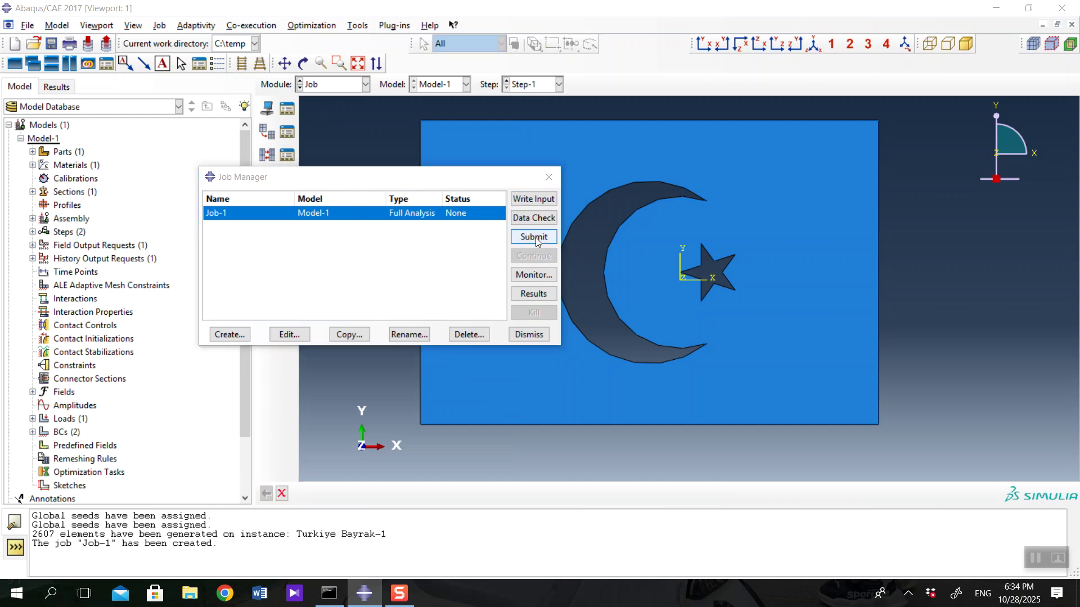
pyautogui.click(251, 294)
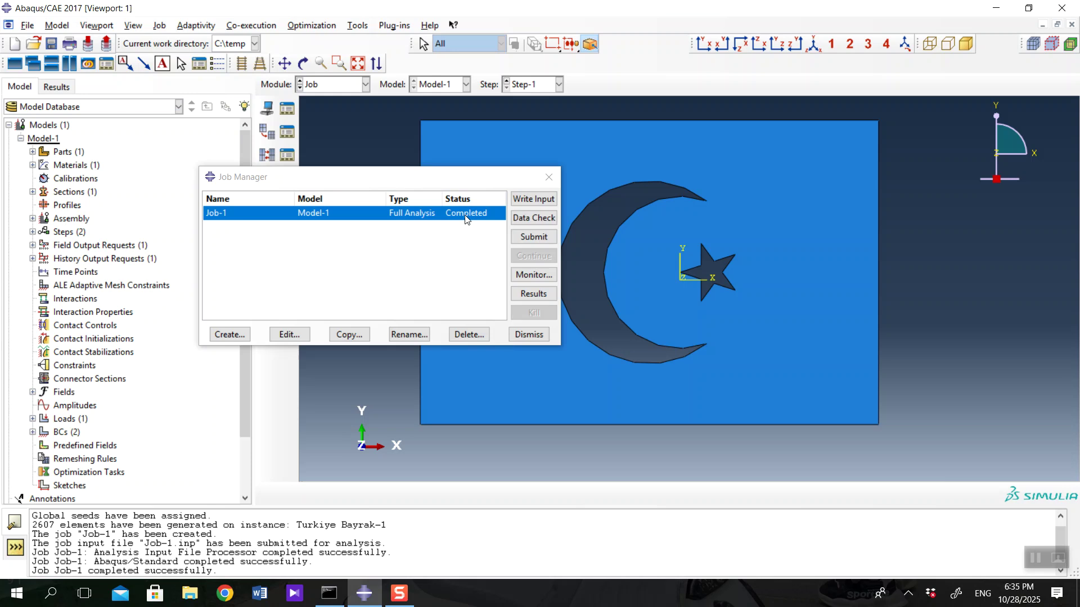
# Open the results of Job-1 and plot the Mises stress contours on the deformed shape.
pyautogui.click(532, 296)
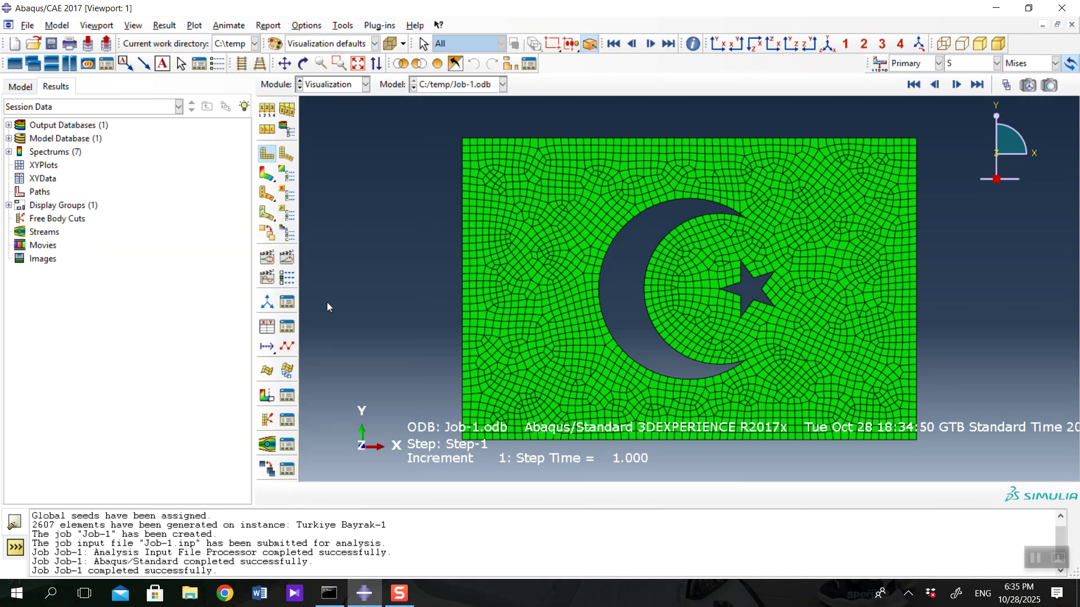
pyautogui.click(268, 175)
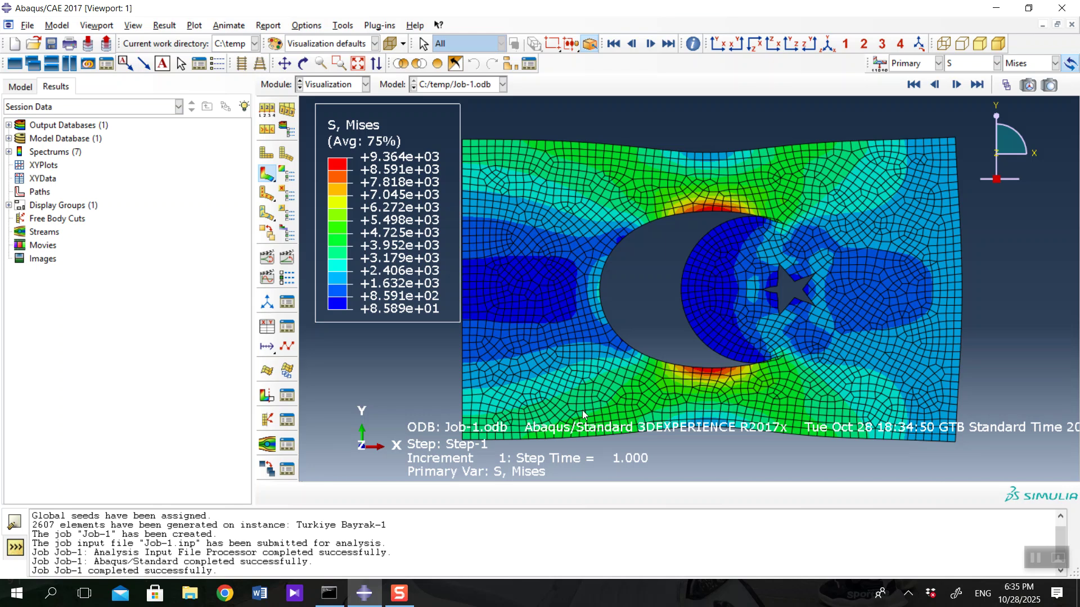
# In the common plot options, apply a uniform deformation scale factor of 1.
pyautogui.click(268, 112)
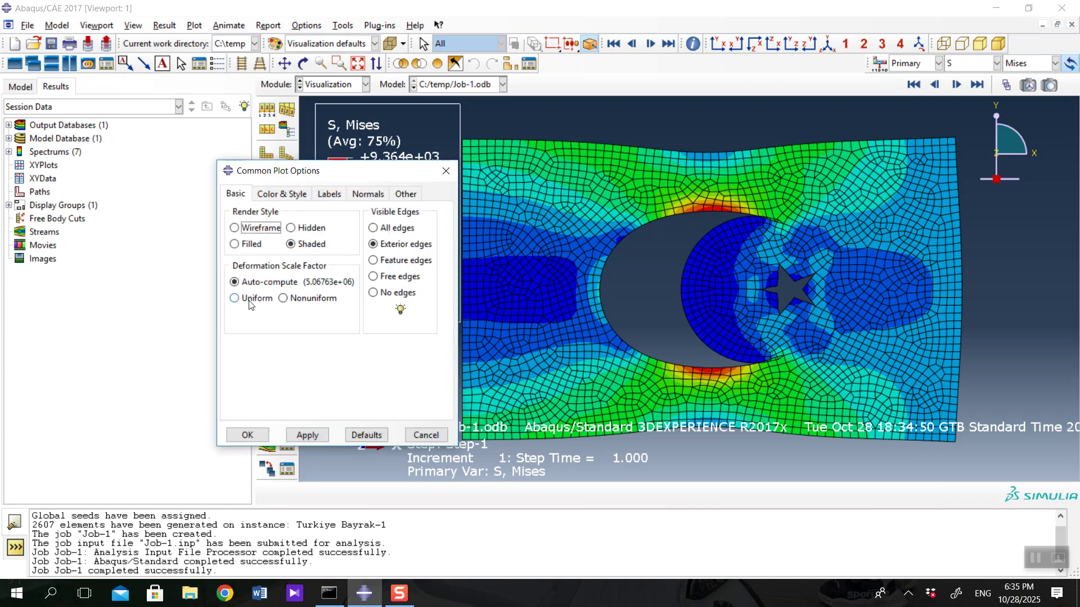
pyautogui.click(248, 302)
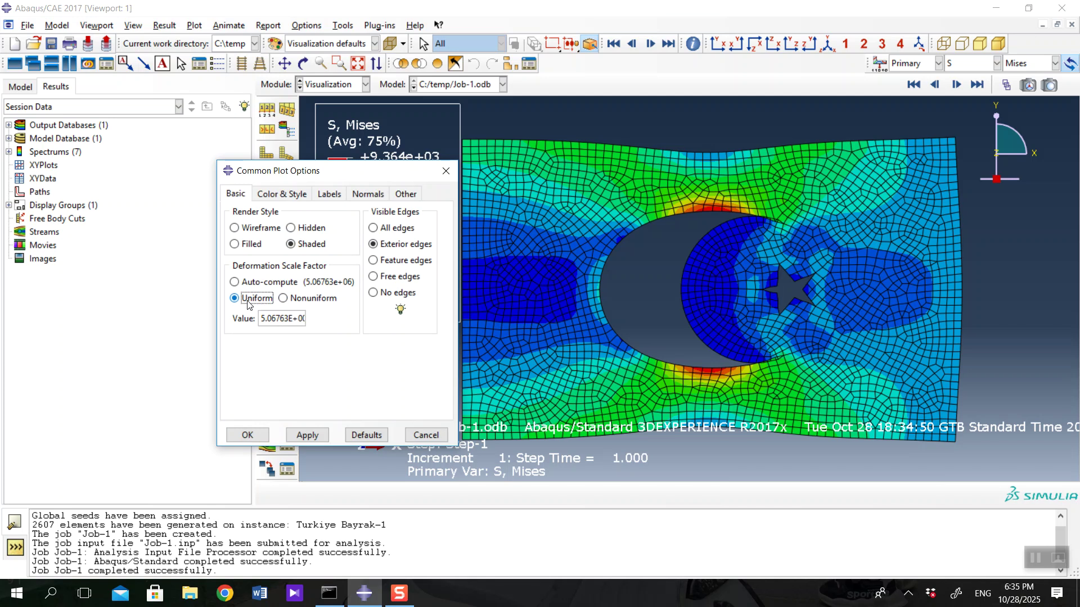
pyautogui.click(266, 318)
pyautogui.moveTo(259, 318); pyautogui.dragTo(316, 319)
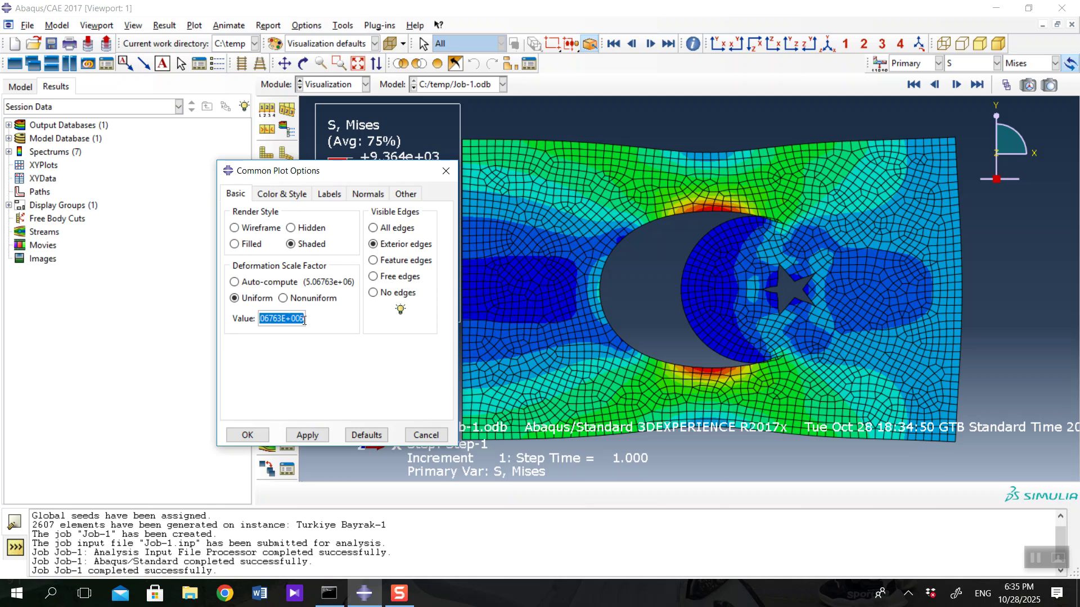
pyautogui.click(278, 319)
pyautogui.moveTo(285, 318); pyautogui.dragTo(253, 318)
pyautogui.click(263, 318)
pyautogui.moveTo(264, 319); pyautogui.dragTo(316, 319)
pyautogui.write('1')
pyautogui.click(318, 433)
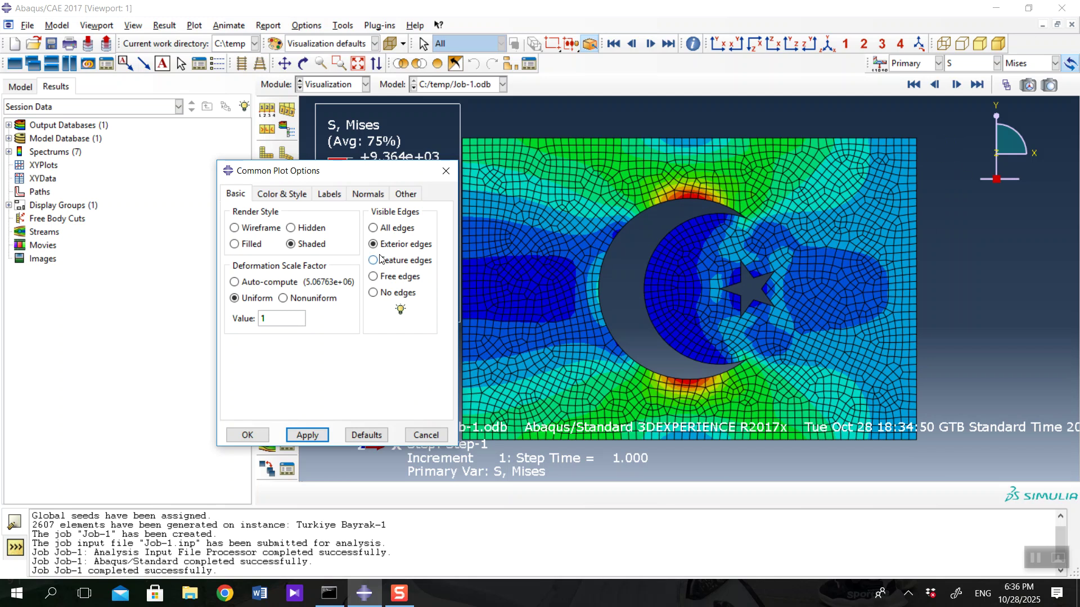
# Set the visible edges of the contour plot to free edges only and close the plot options.
pyautogui.moveTo(369, 181); pyautogui.dragTo(246, 172)
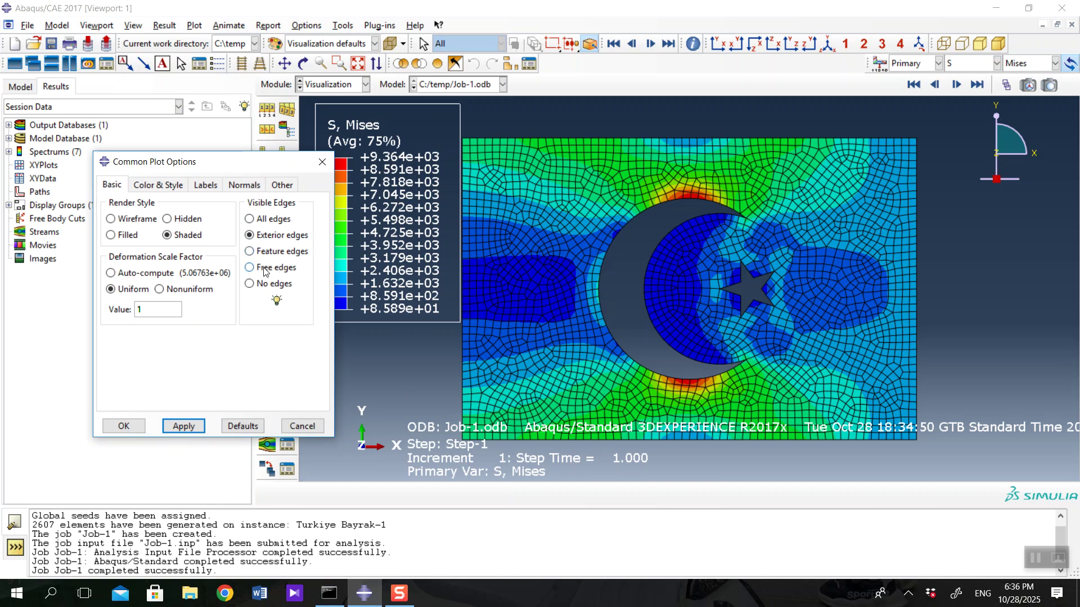
pyautogui.click(283, 273)
pyautogui.click(183, 426)
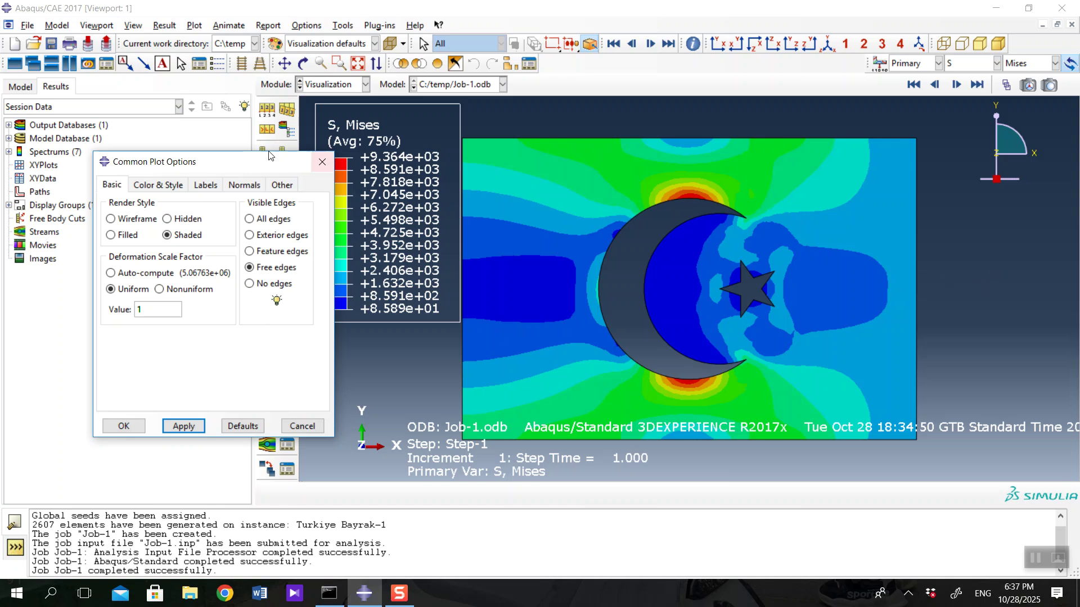
pyautogui.click(322, 162)
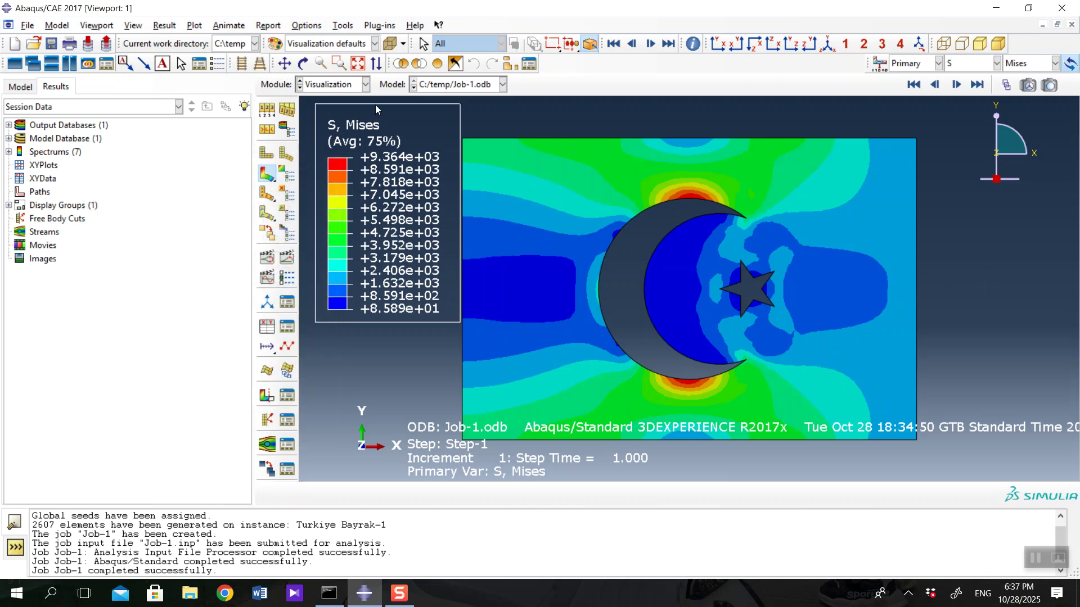
# Plot contours of the maximum in-plane principal strain E, followed by the displacement magnitude U.
pyautogui.click(969, 63)
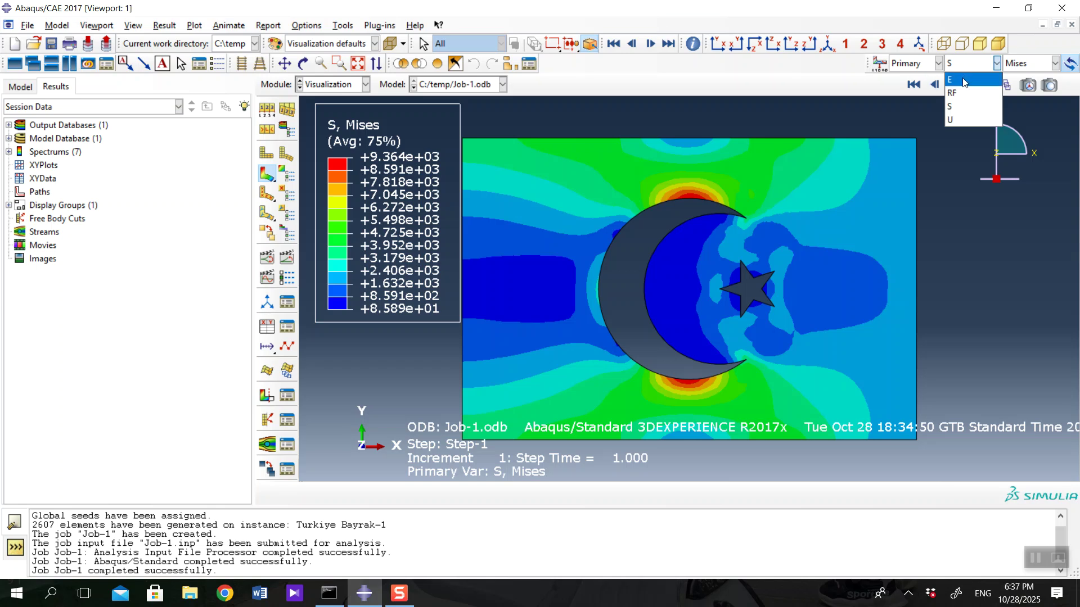
pyautogui.click(965, 79)
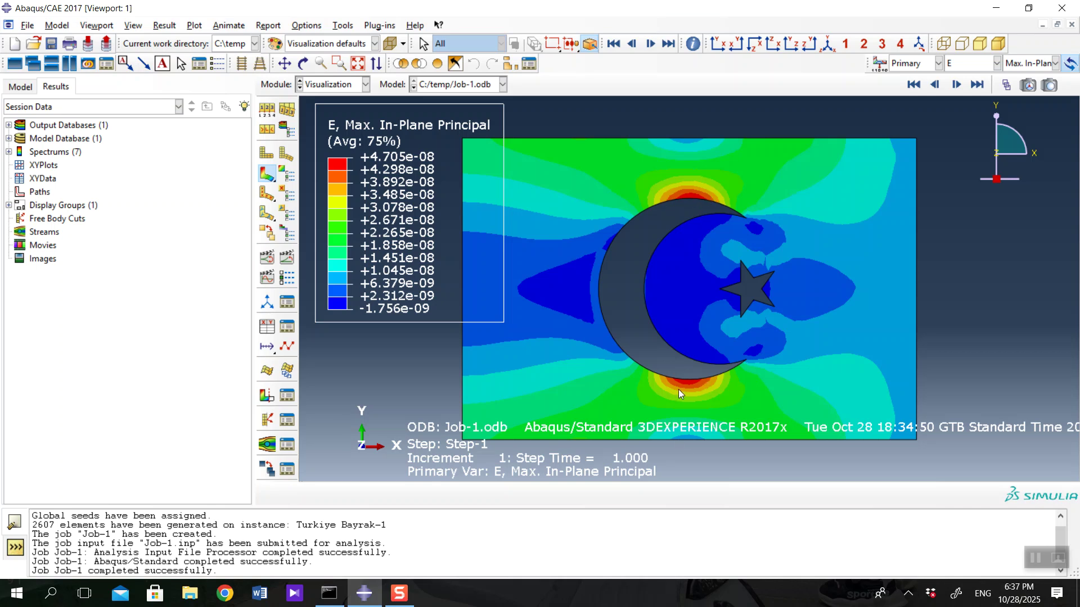
pyautogui.click(976, 63)
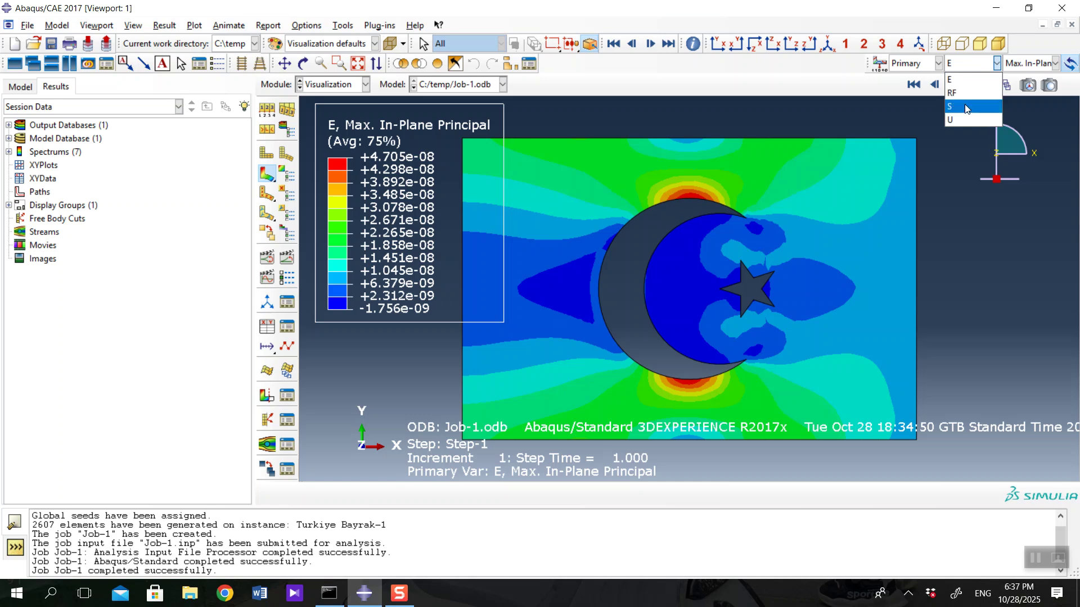
pyautogui.click(964, 119)
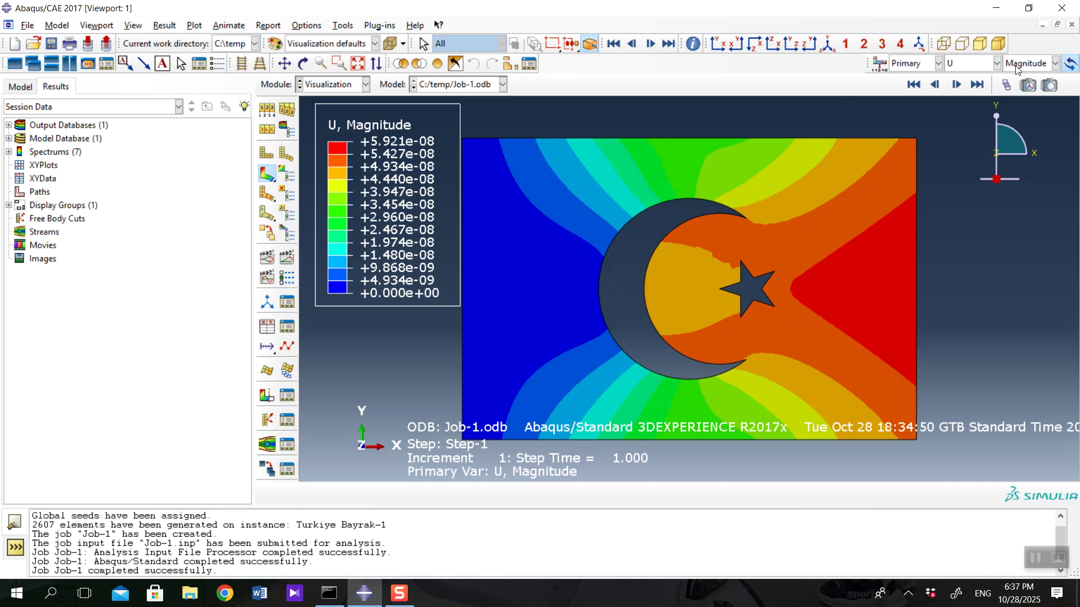
# Plot the reaction force RF magnitude as contours, and display its resultant as vector symbols on the deformed plate.
pyautogui.click(967, 67)
pyautogui.click(956, 95)
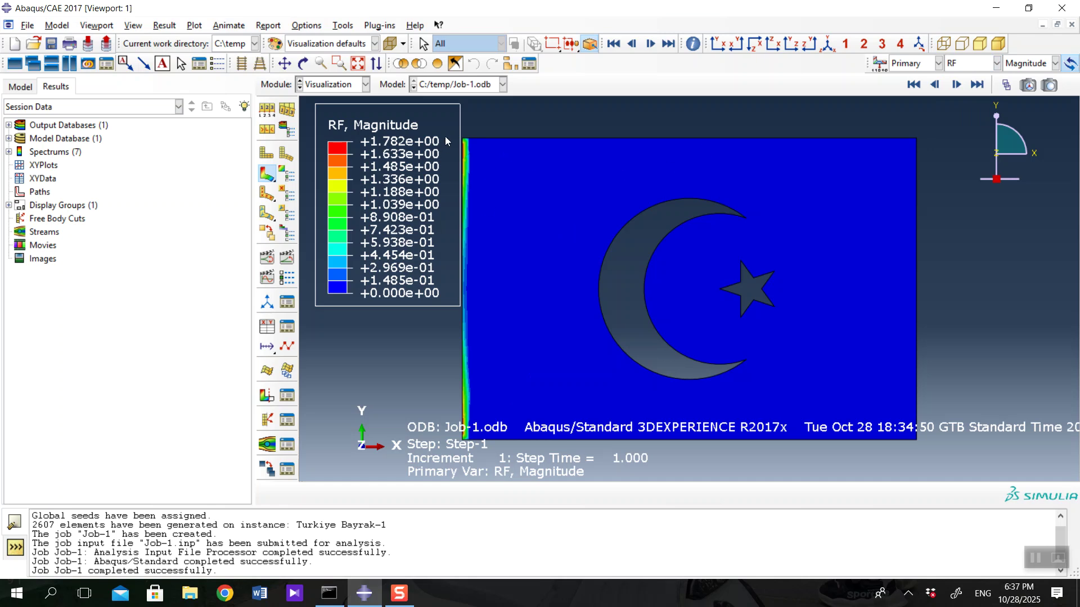
pyautogui.click(268, 194)
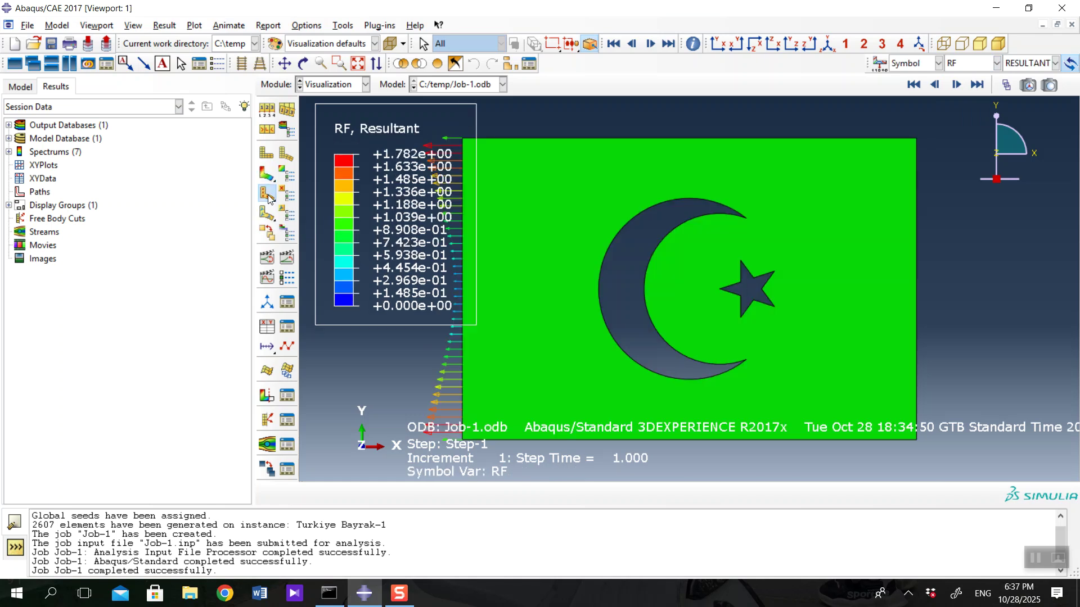
pyautogui.scroll(-1, 822, 273)
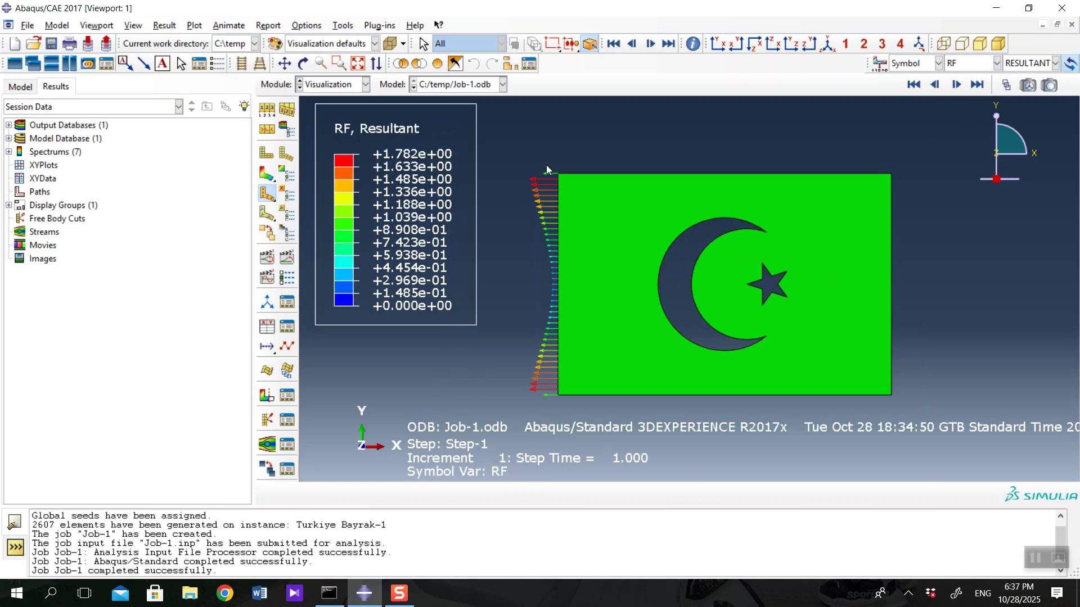